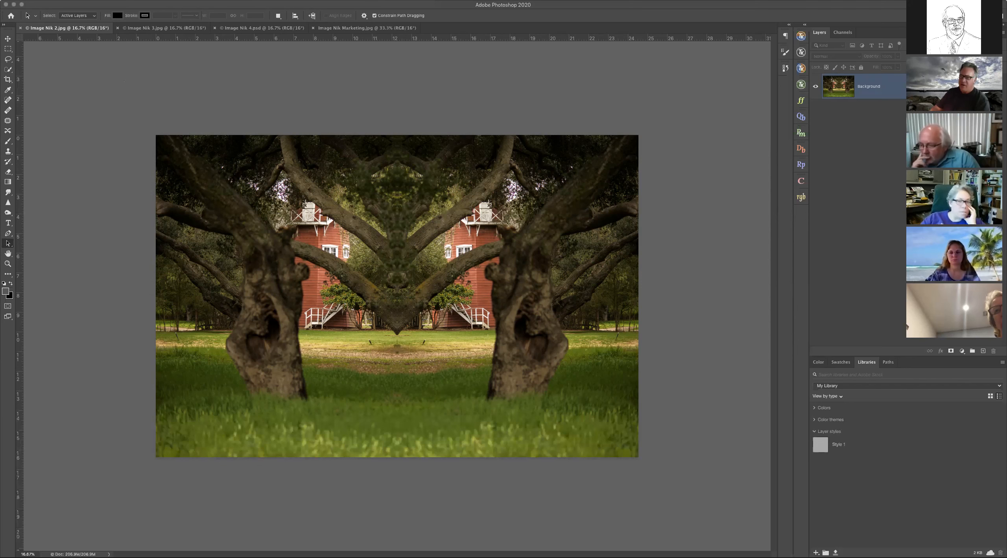
- Open the Nik Collection Selective Tool, enlarge its palette to show the plug-in list, and place it near the image's upper-right corner
left_click(61, 0)
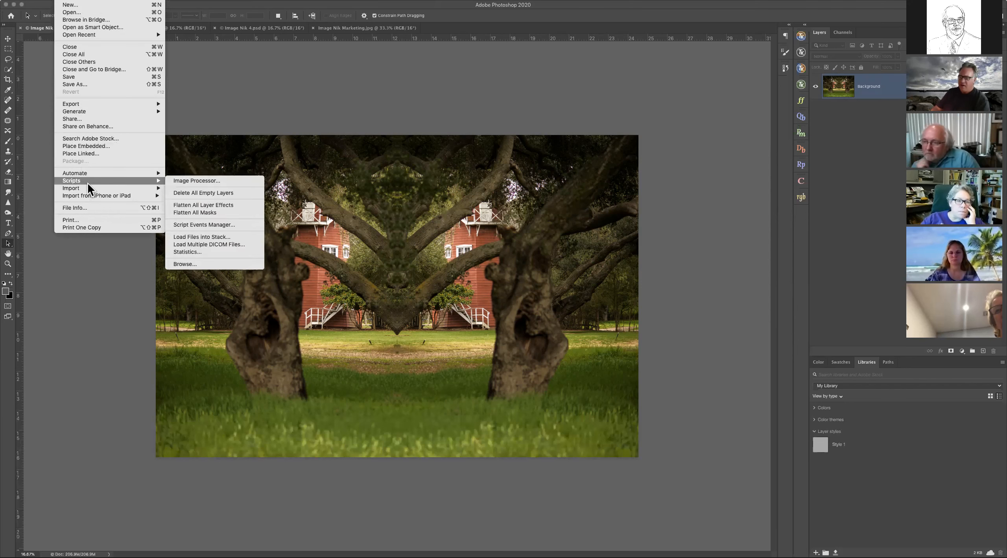
mouse_move(88, 173)
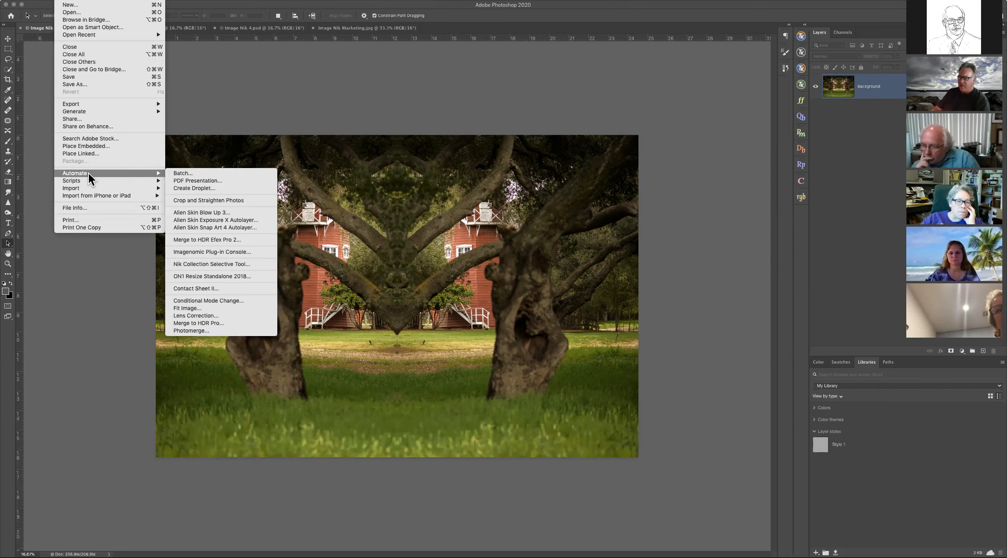
left_click(221, 264)
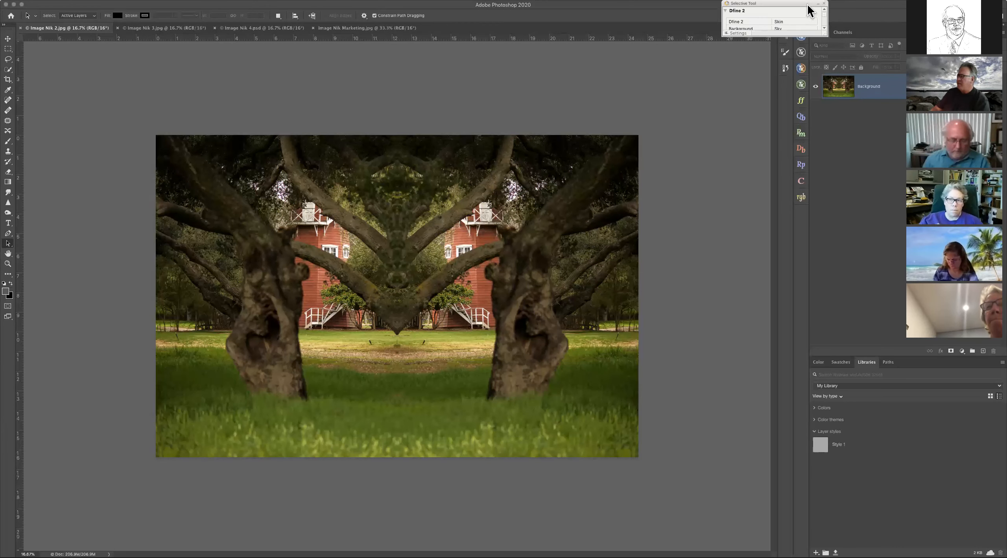
left_click_drag(805, 3, 634, 73)
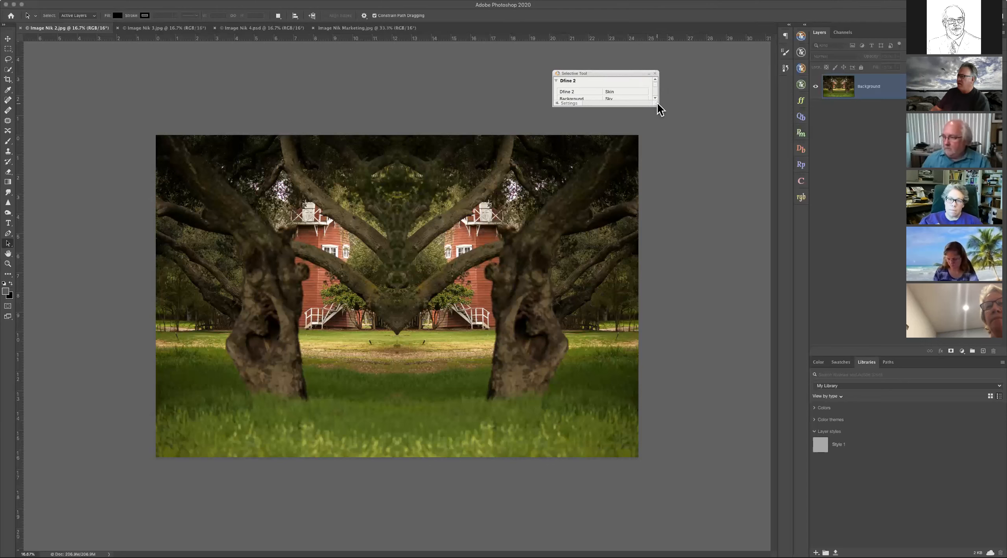
left_click_drag(658, 105, 698, 303)
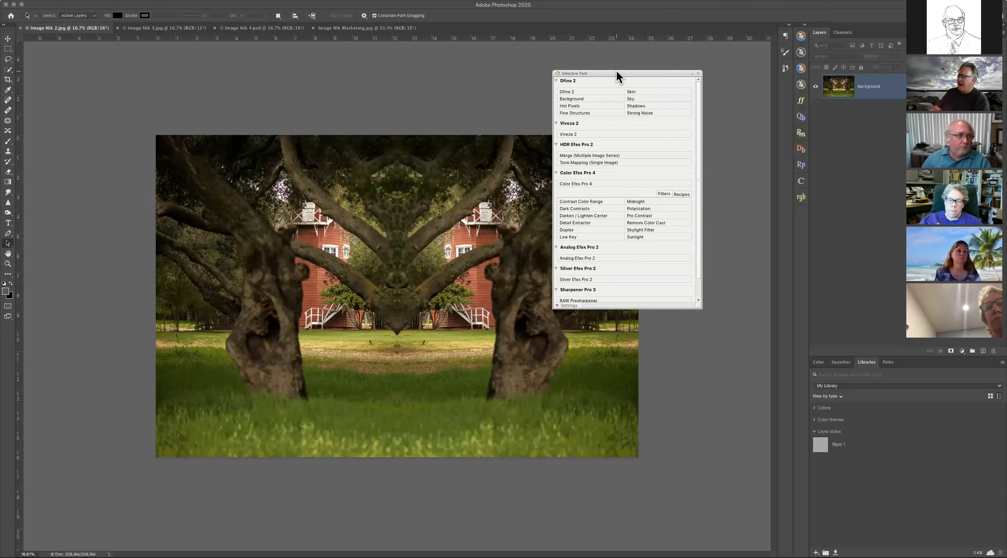
mouse_move(616, 70)
left_mouse_down()
mouse_move(874, 112)
mouse_move(865, 24)
mouse_move(893, 58)
mouse_move(823, 79)
mouse_move(602, 69)
mouse_move(605, 56)
left_mouse_up()
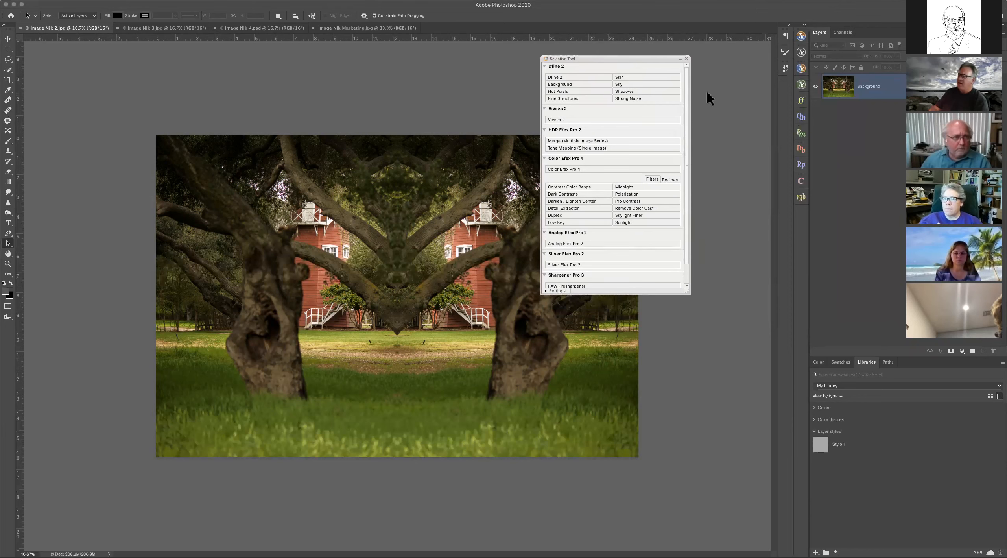
left_click_drag(630, 54, 643, 44)
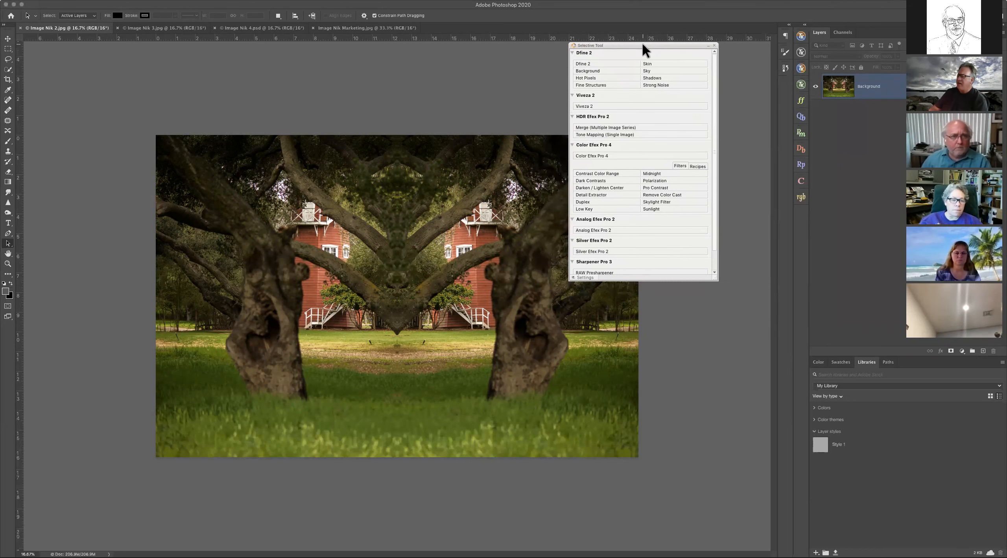
- Collapse the Selective Tool palette, check its Automate command, and expand the palette again farther from the image
left_click(708, 45)
left_click_drag(683, 47, 712, 56)
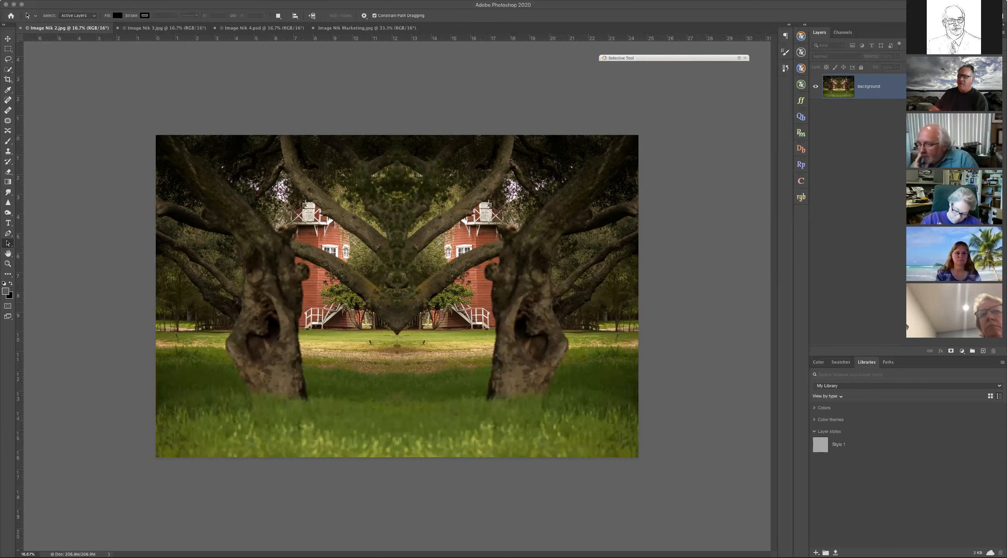
left_click(67, 0)
mouse_move(89, 172)
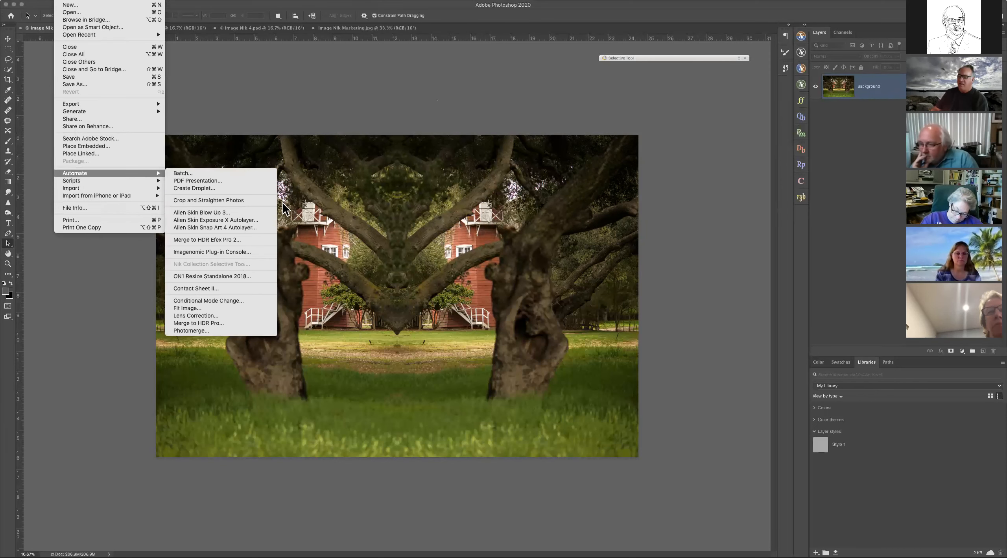
left_click(275, 102)
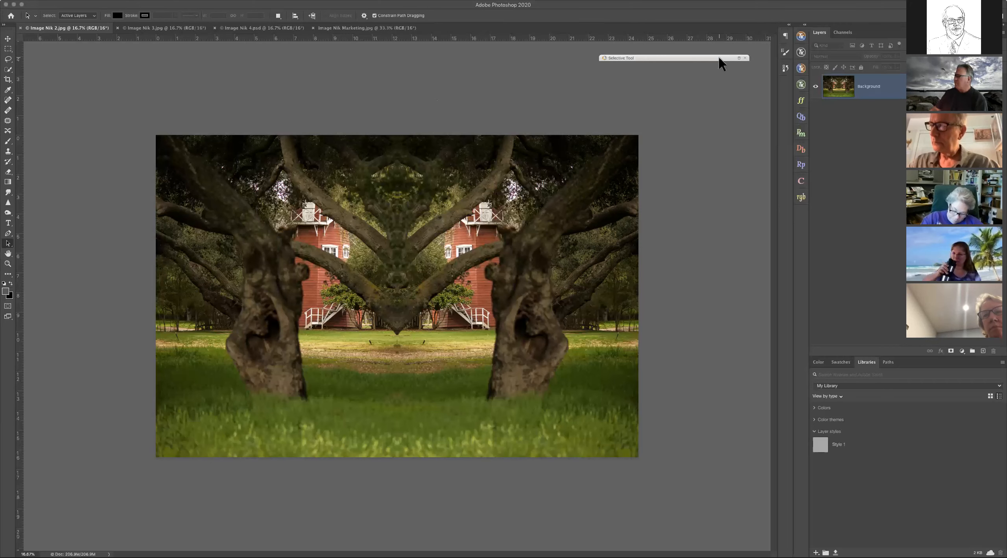
left_click(738, 57)
left_click_drag(660, 47, 709, 44)
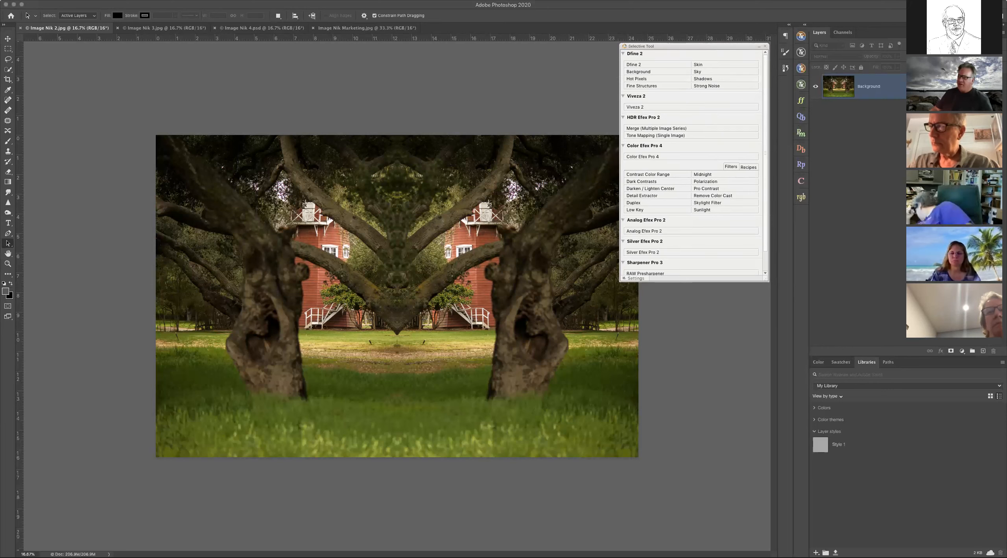
- Open the Background layer of Image Nik 2.jpg in Color Efex Pro 4 from the Nik Collection filters
left_click(238, 2)
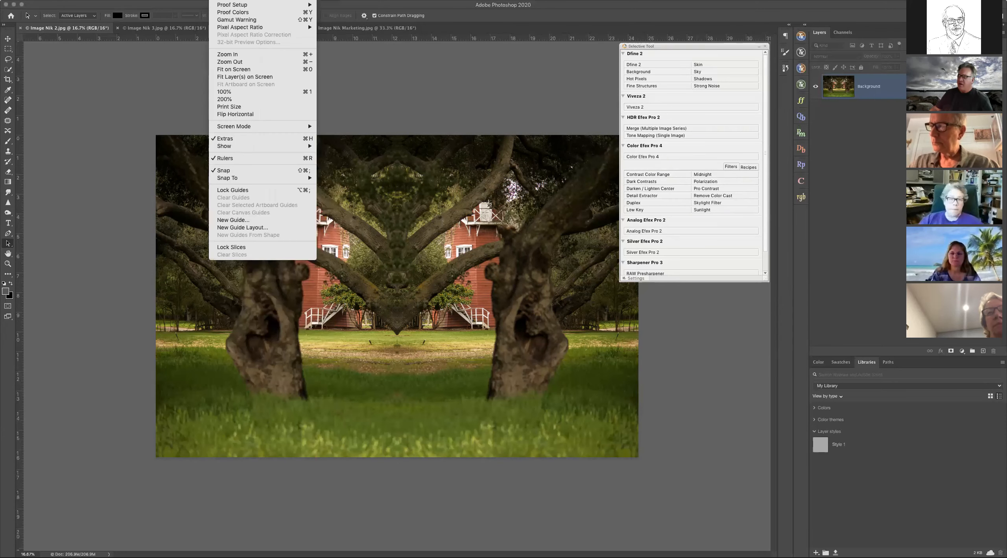
mouse_move(184, 2)
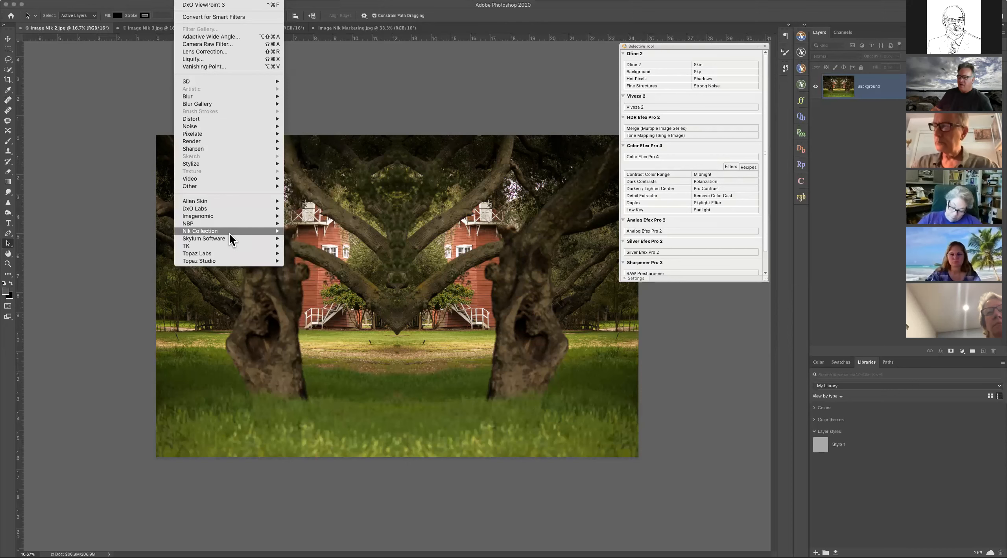
mouse_move(225, 233)
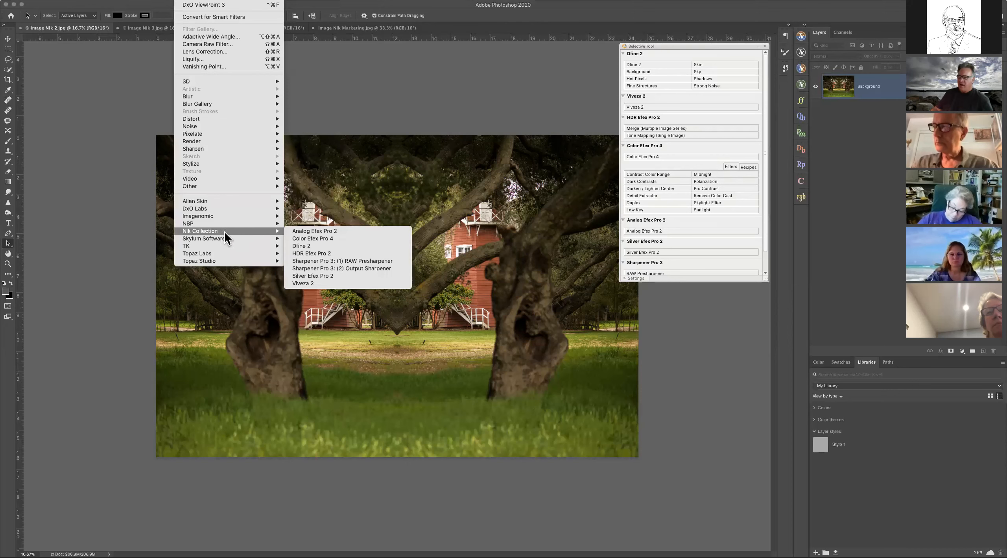
left_click(313, 237)
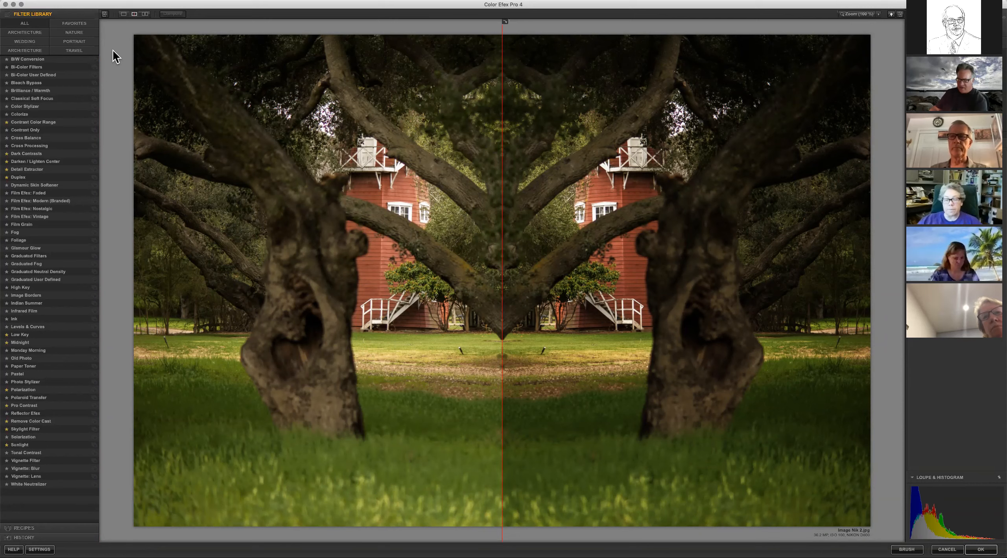
- Browse the filter library by category, including Architecture, Favorites, Portrait and Travel, return to all filters, and view the imported recipes
left_click(25, 34)
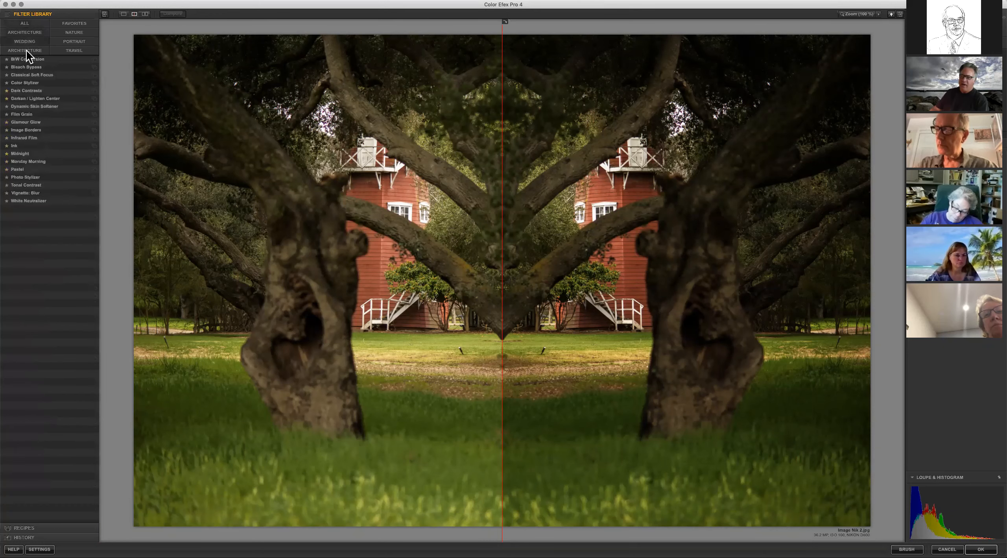
left_click(73, 25)
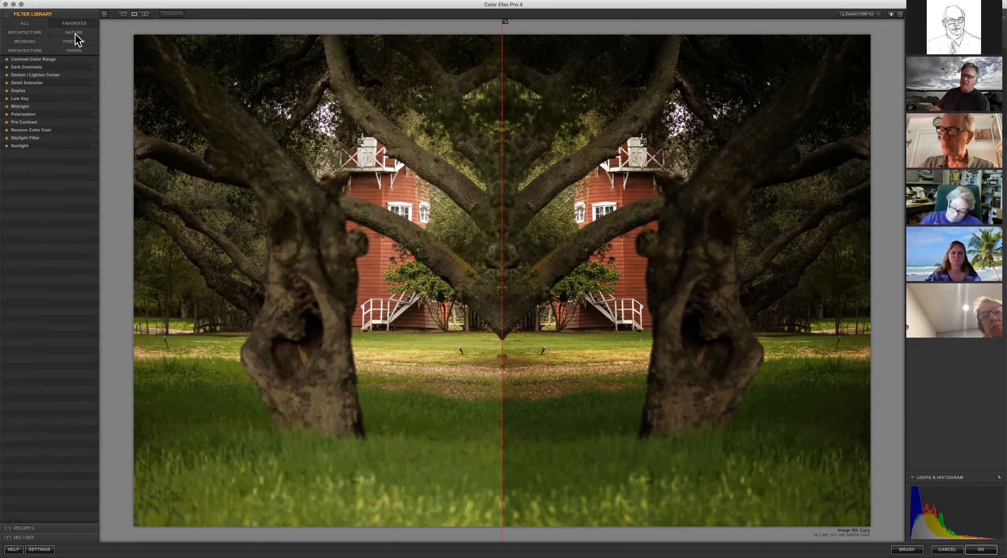
left_click(72, 43)
left_click(71, 52)
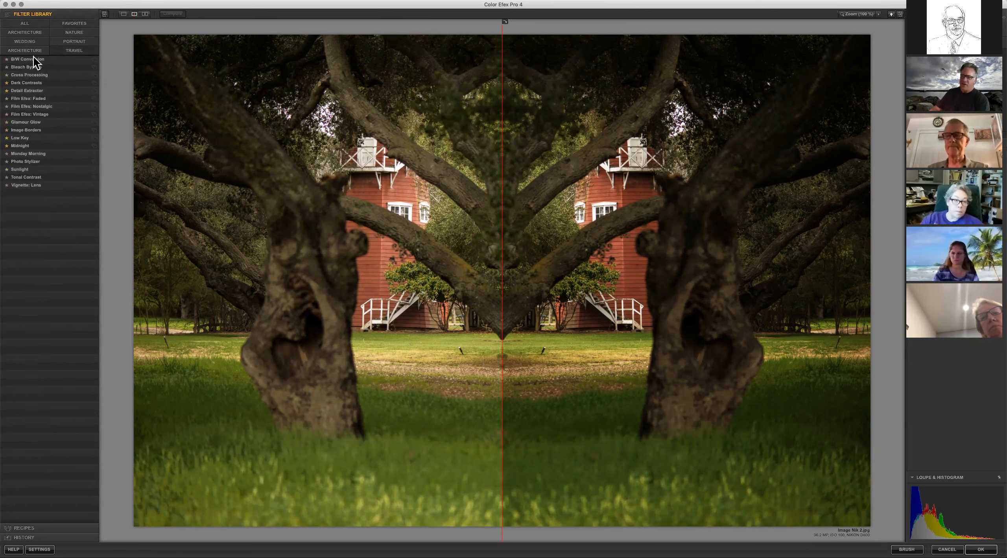
left_click(21, 22)
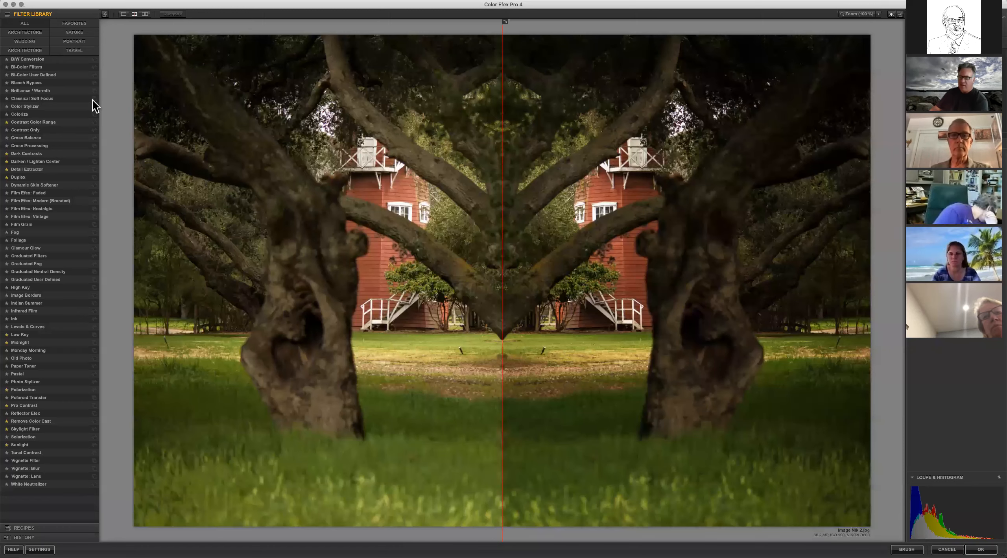
left_click(19, 527)
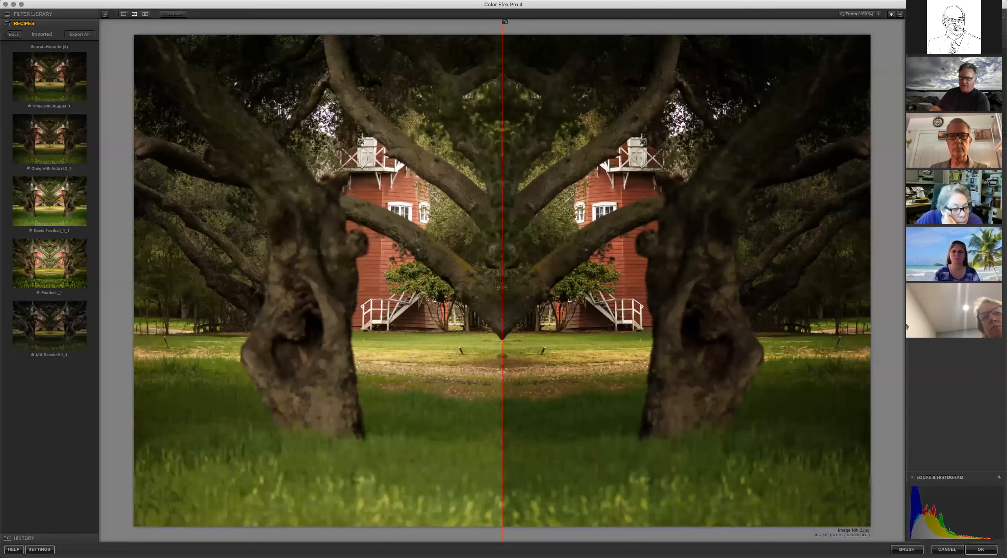
- Show the edit history and compare the image with the Darken / Lighten Center filter deactivated and activated
left_click(23, 538)
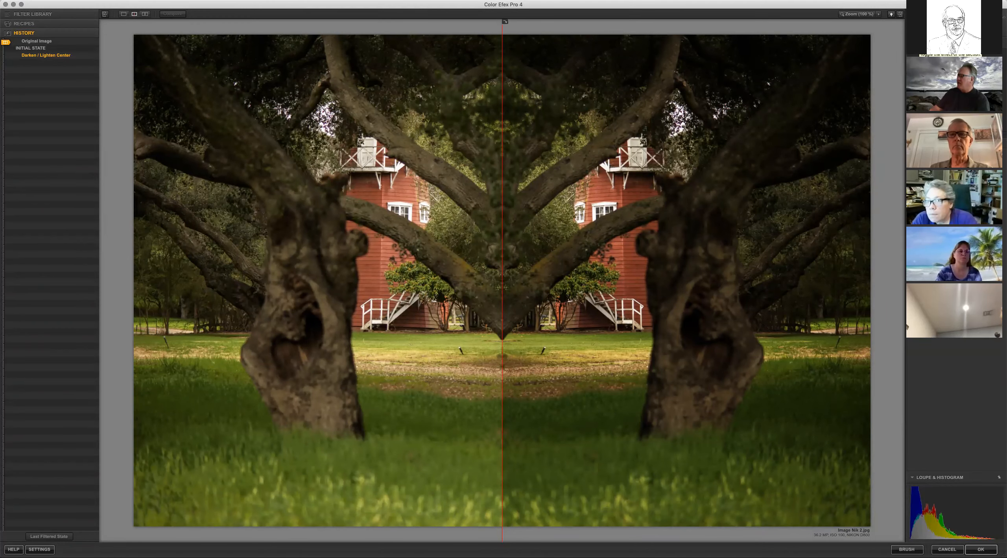
left_click(919, 46)
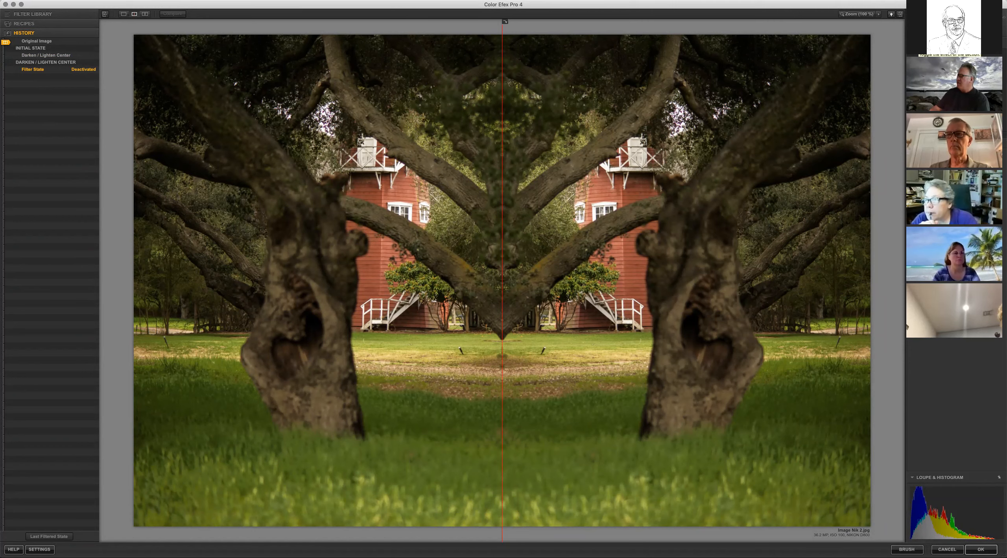
left_click(919, 47)
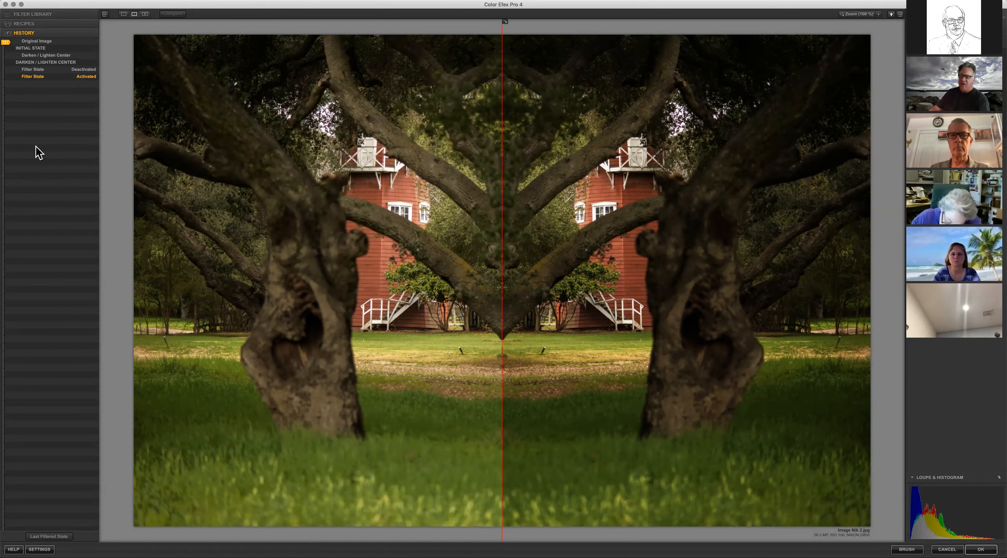
left_click(38, 72)
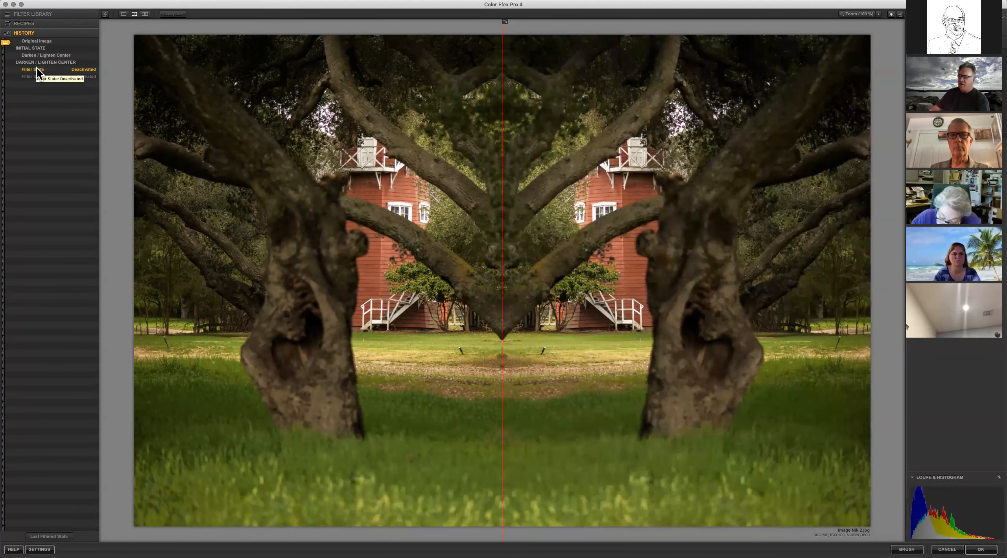
left_click(34, 77)
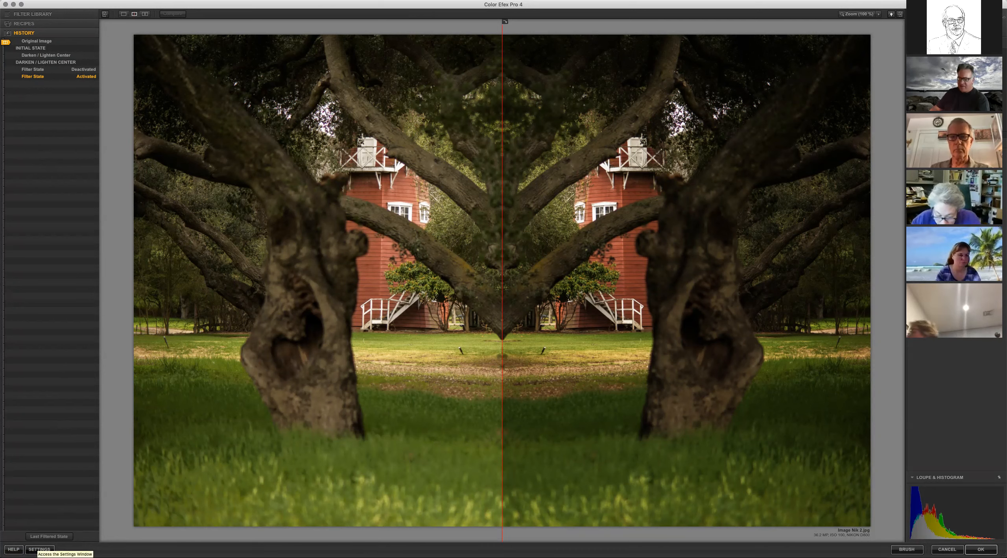
- Open the settings and try White and Black as the default background color, finishing with Gray
left_click(38, 549)
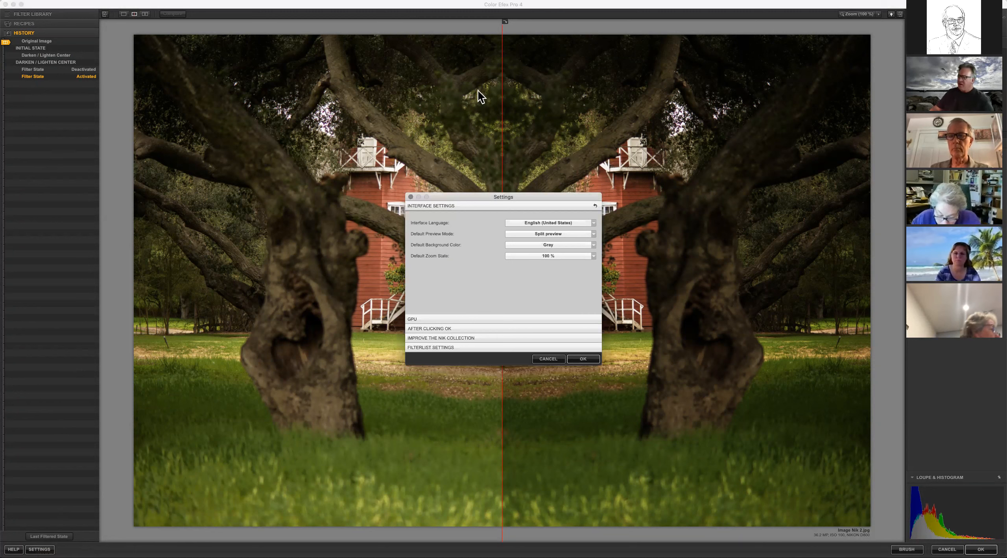
left_click_drag(500, 196, 348, 126)
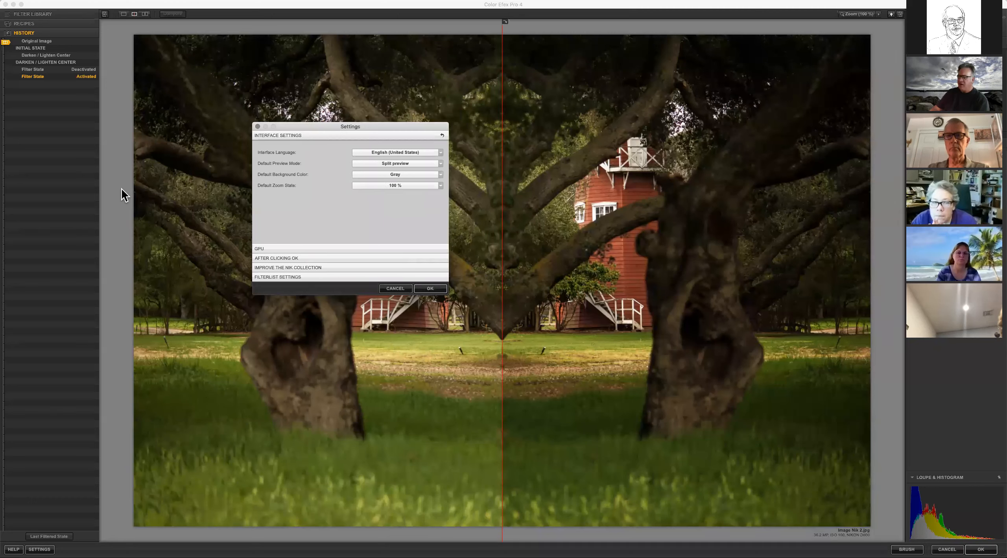
left_click(396, 174)
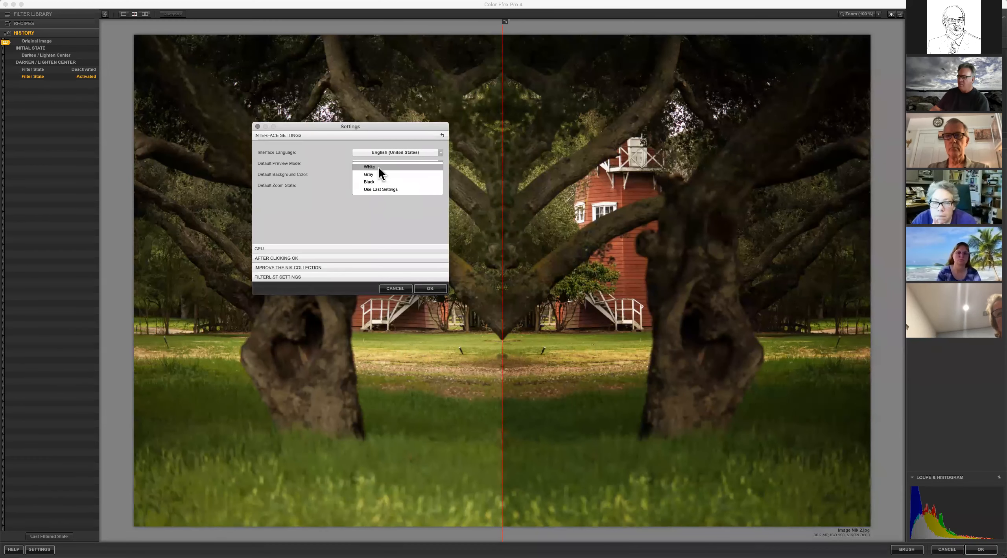
left_click(381, 168)
left_click(386, 173)
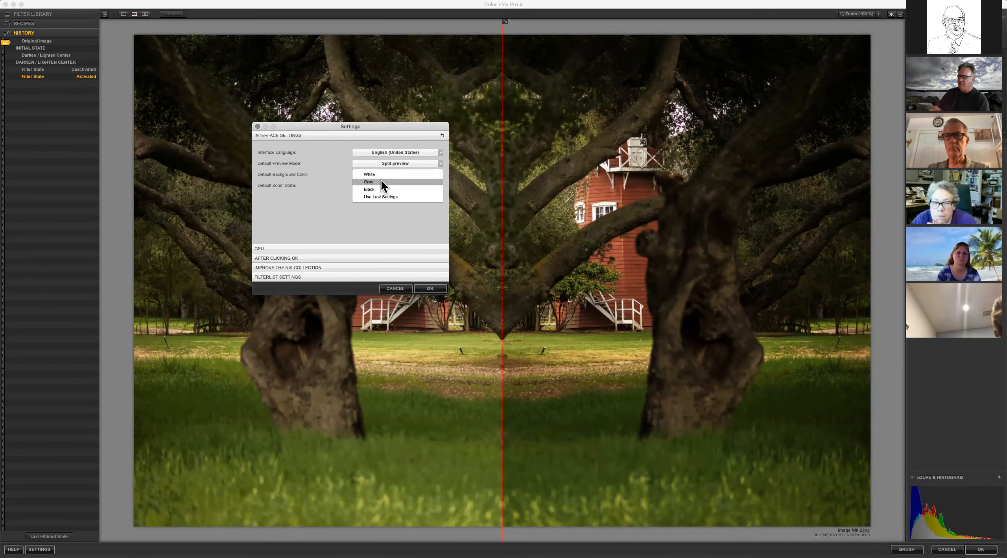
left_click(376, 190)
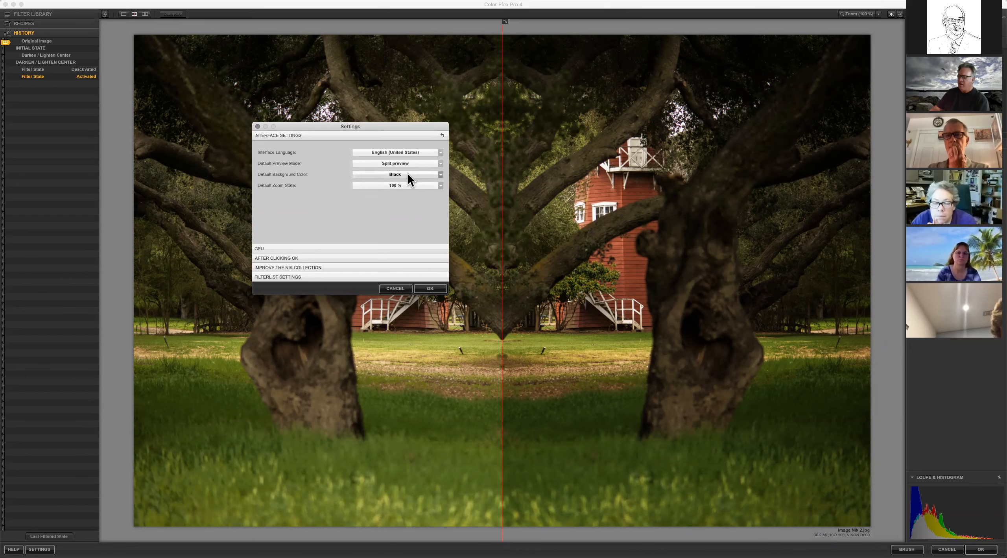
left_click(408, 173)
left_click(378, 167)
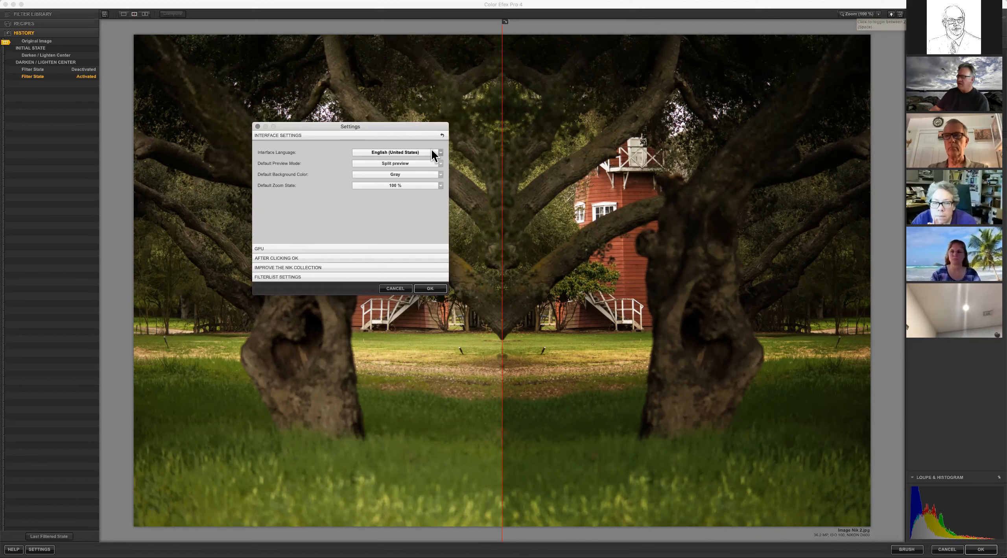
- Review the GPU settings and set the After clicking OK action to apply the filtered effect to a separate layer
left_click(256, 249)
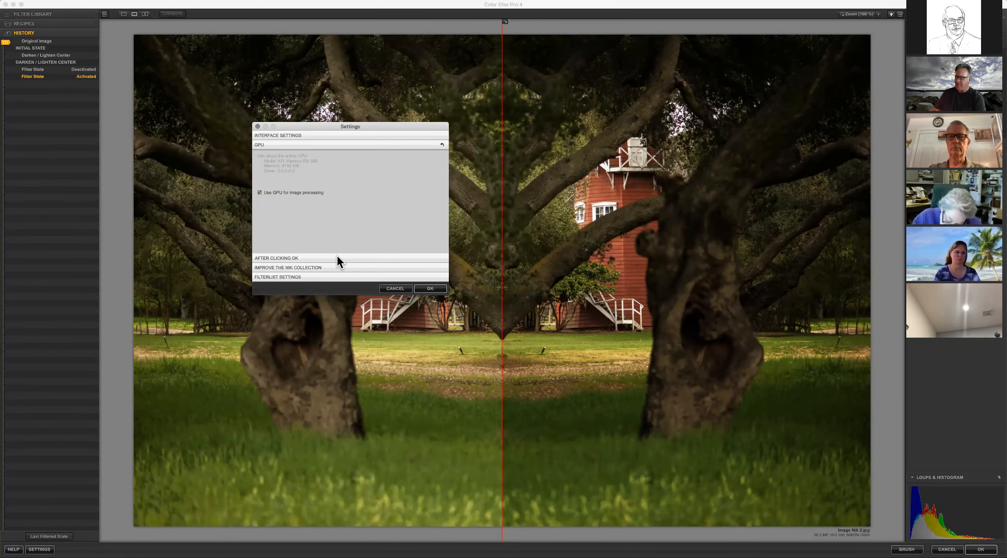
left_click(295, 257)
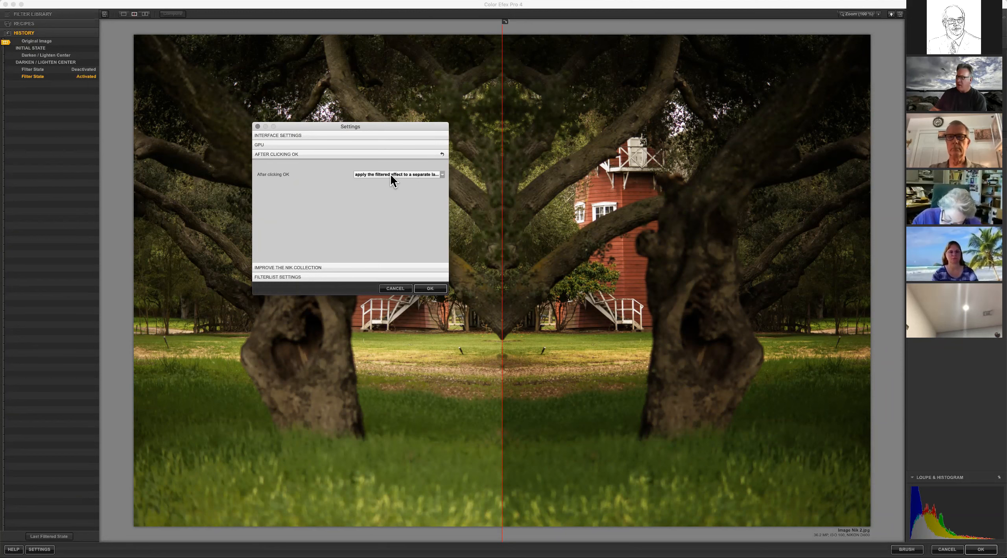
left_click(435, 173)
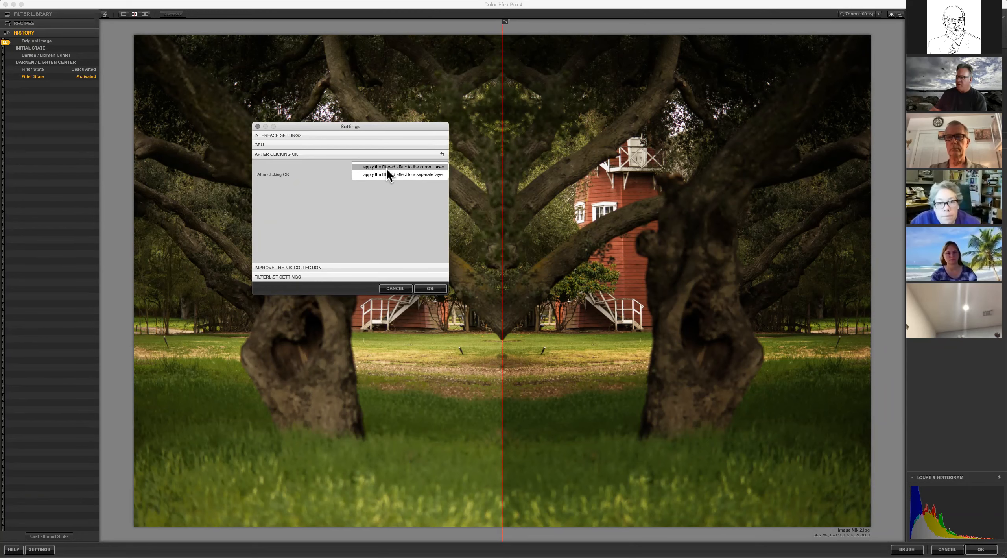
left_click(414, 174)
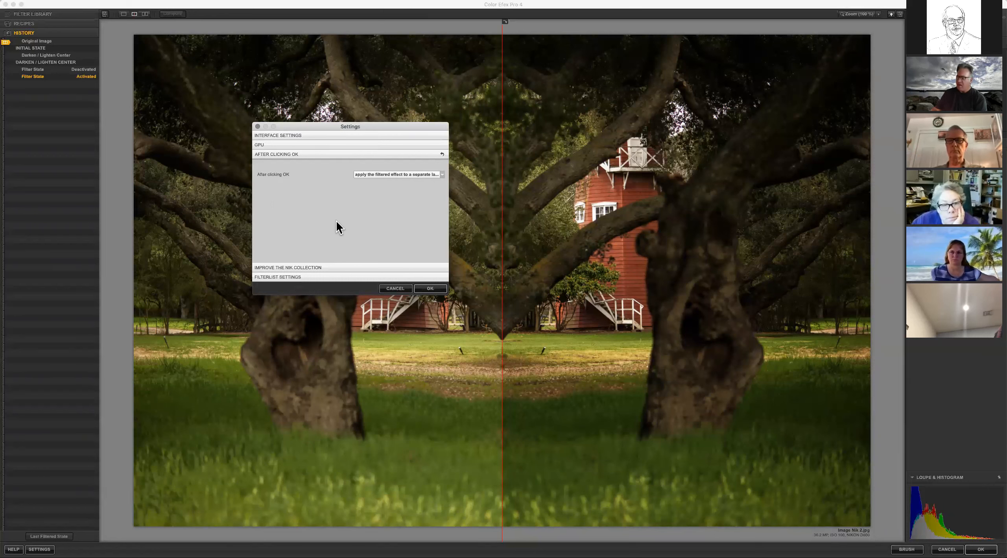
- Review the Improve the Nik Collection settings, set filter list Category 1 to Macro and Category 2 to Landscape, and accept the settings
left_click(308, 267)
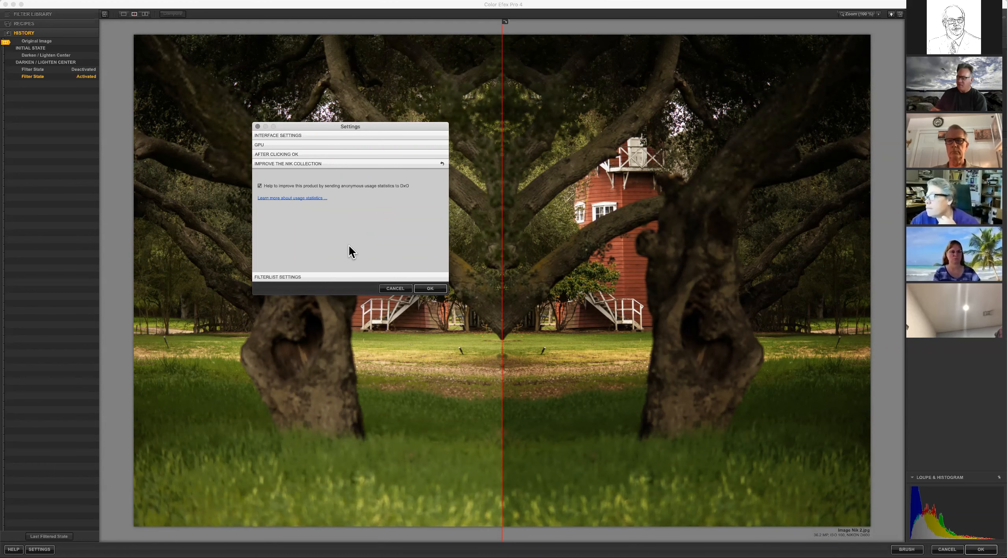
left_click(280, 276)
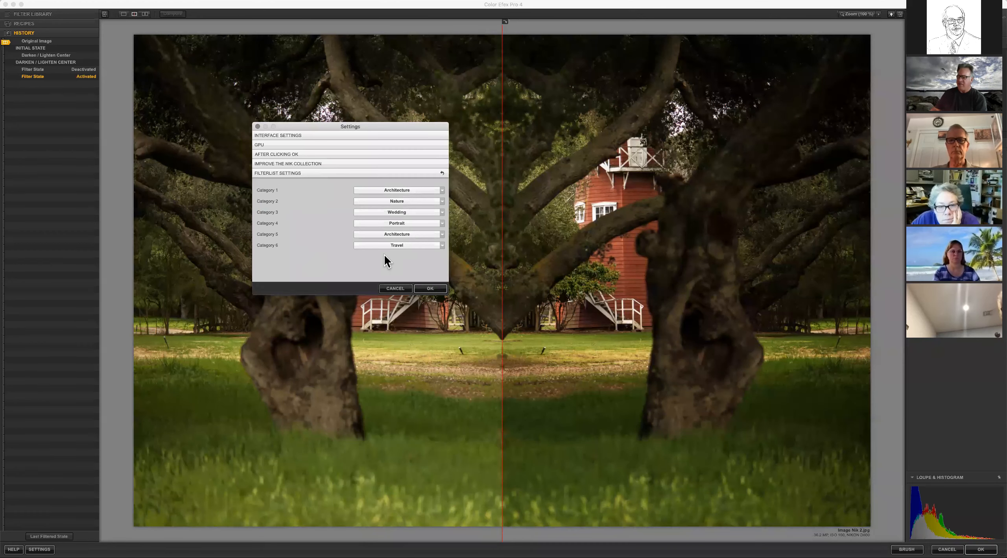
left_click(405, 189)
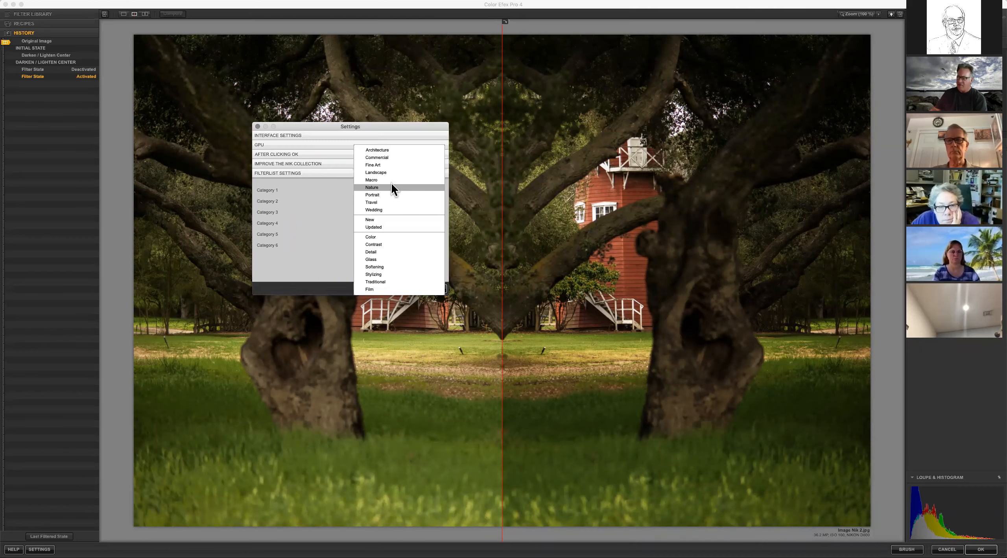
left_click(389, 180)
left_click(406, 201)
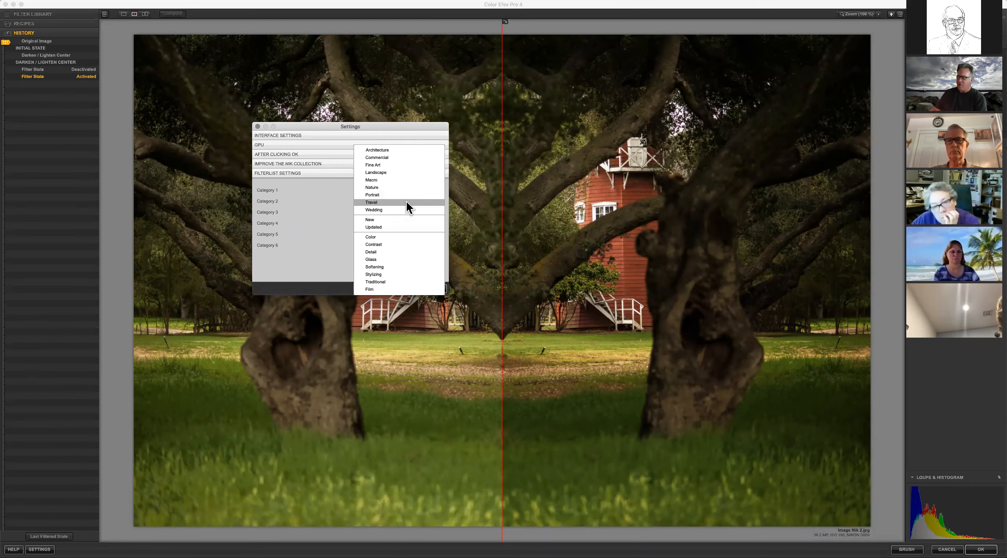
left_click(398, 172)
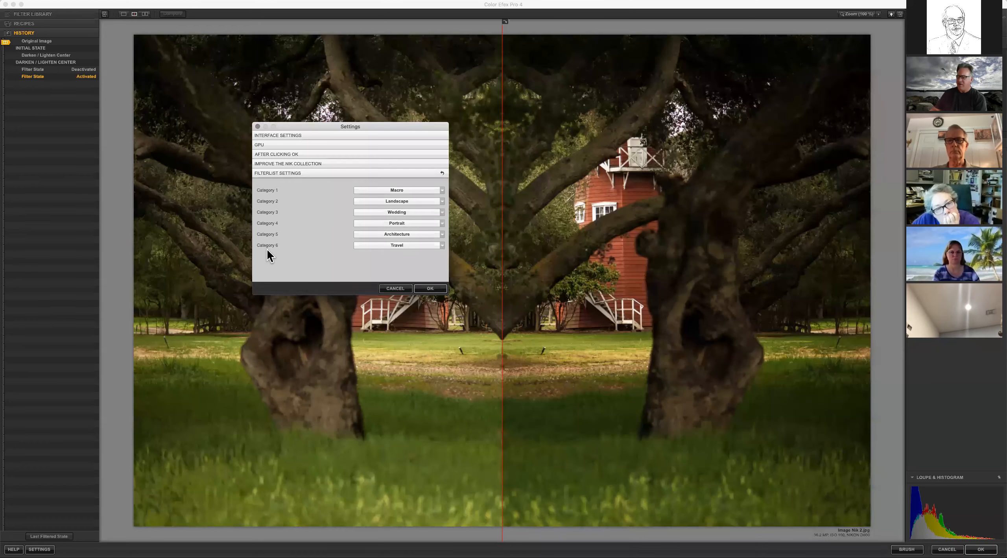
left_click(427, 289)
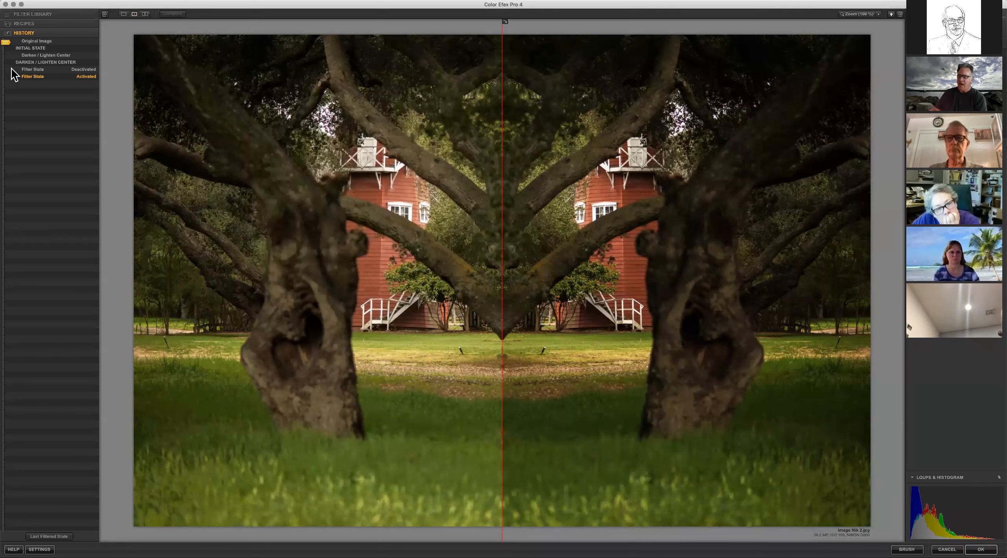
- View the imported recipes again and return to the full list of filters in the filter library
left_click(21, 24)
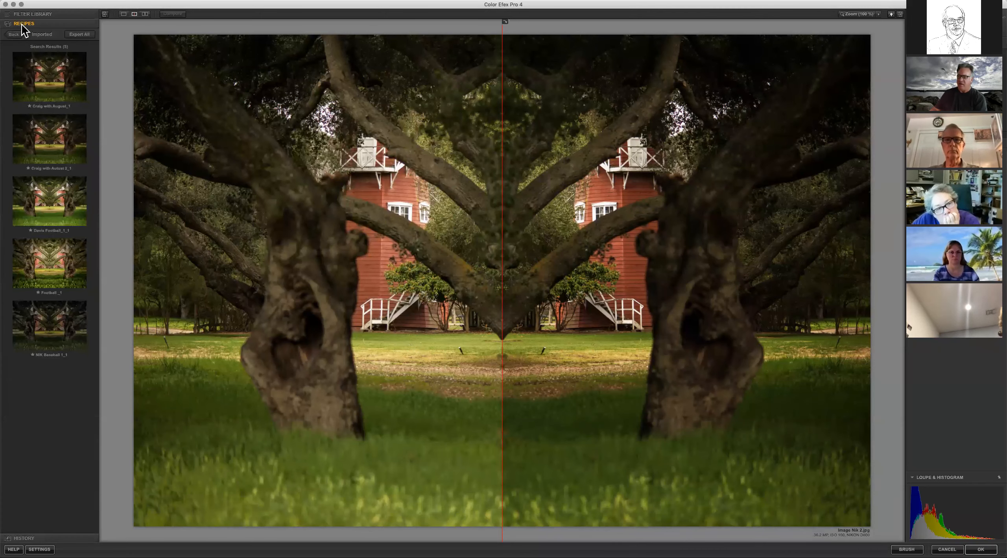
left_click(25, 15)
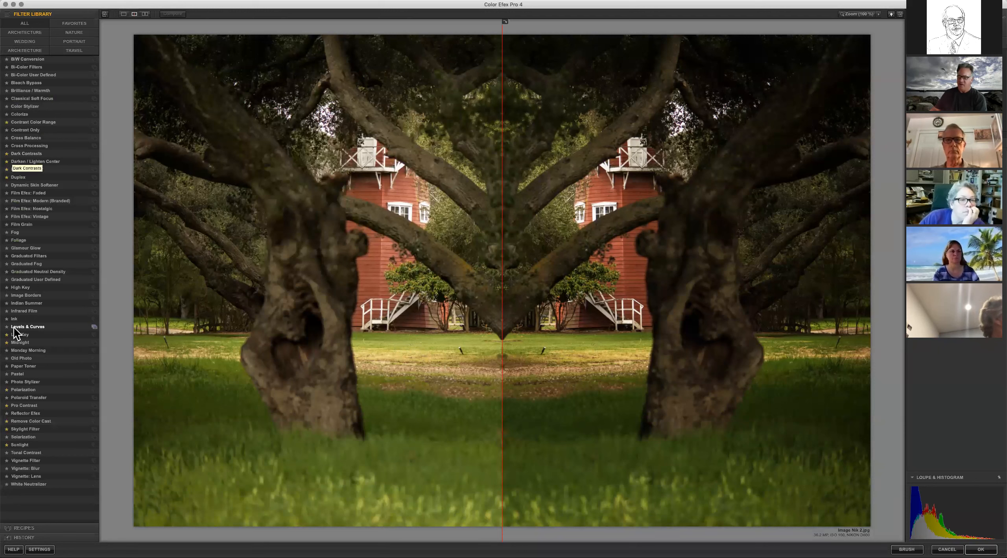
left_click(59, 382)
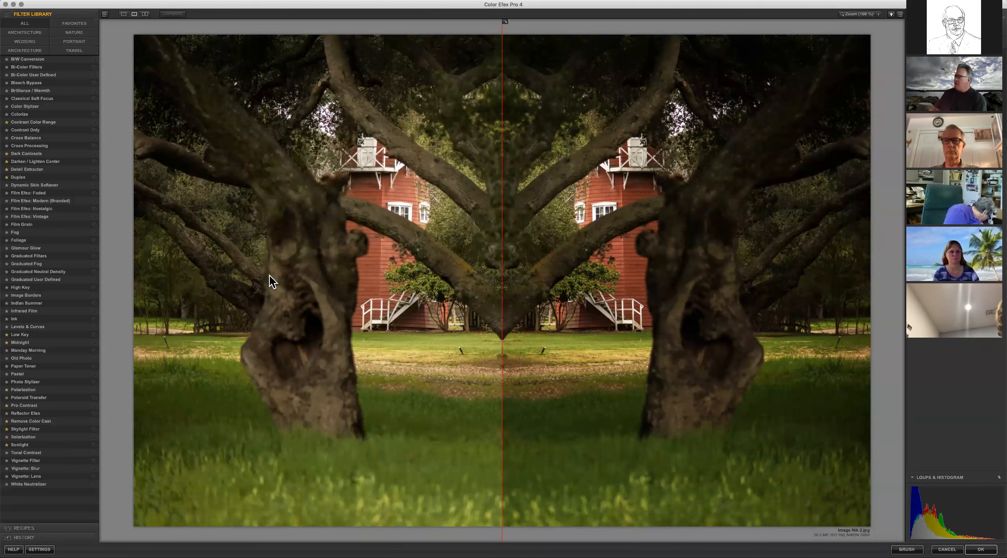
- Inspect the image at 100% zoom, reposition the visible area with the Navigator, and return to the full-image view
left_click(868, 14)
left_click(868, 14)
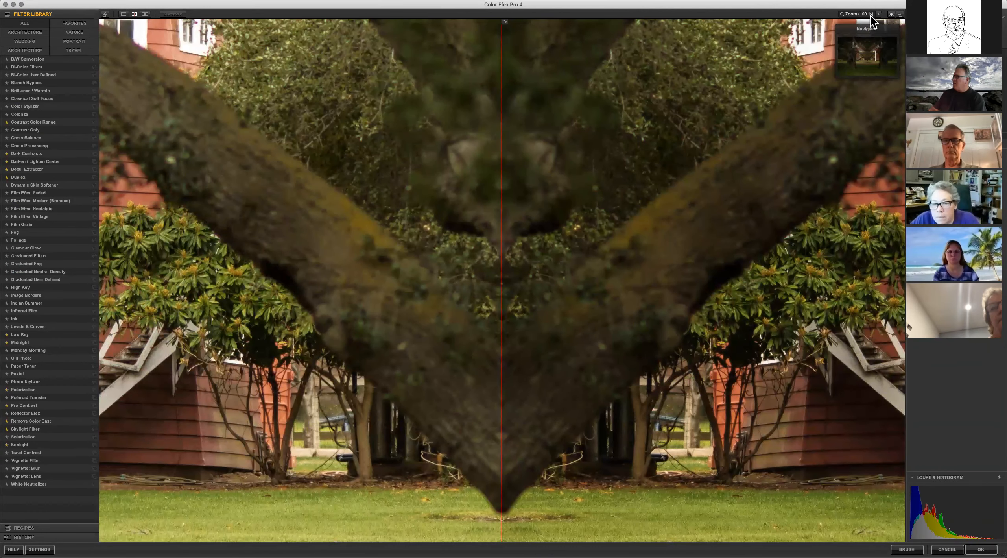
key("space")
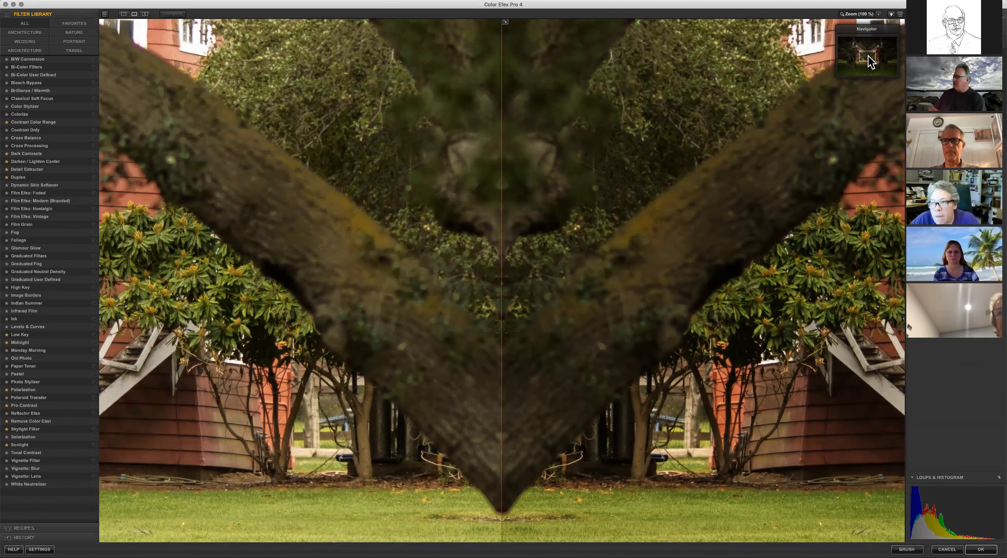
key("space")
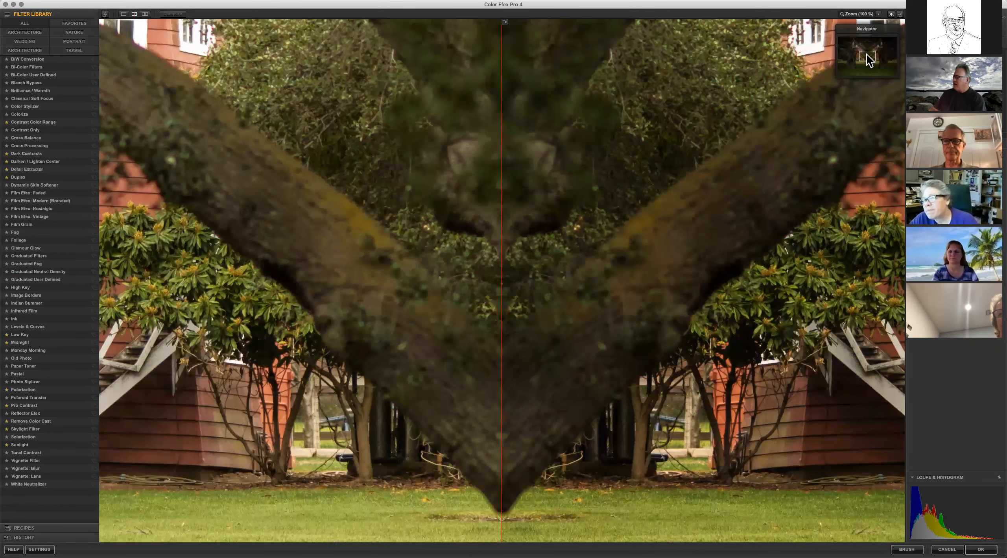
left_click_drag(868, 55, 855, 52)
left_click(867, 17)
left_click(867, 17)
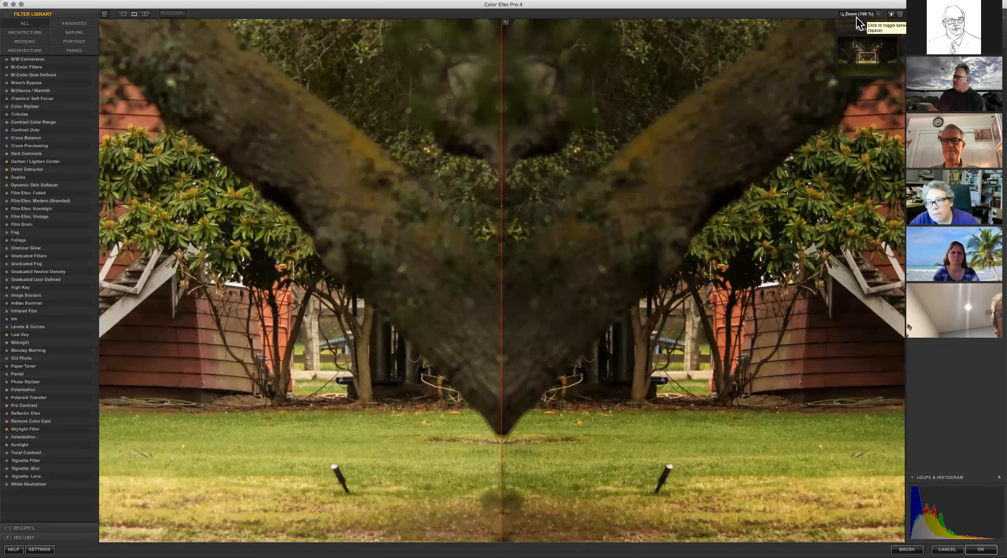
left_click(857, 16)
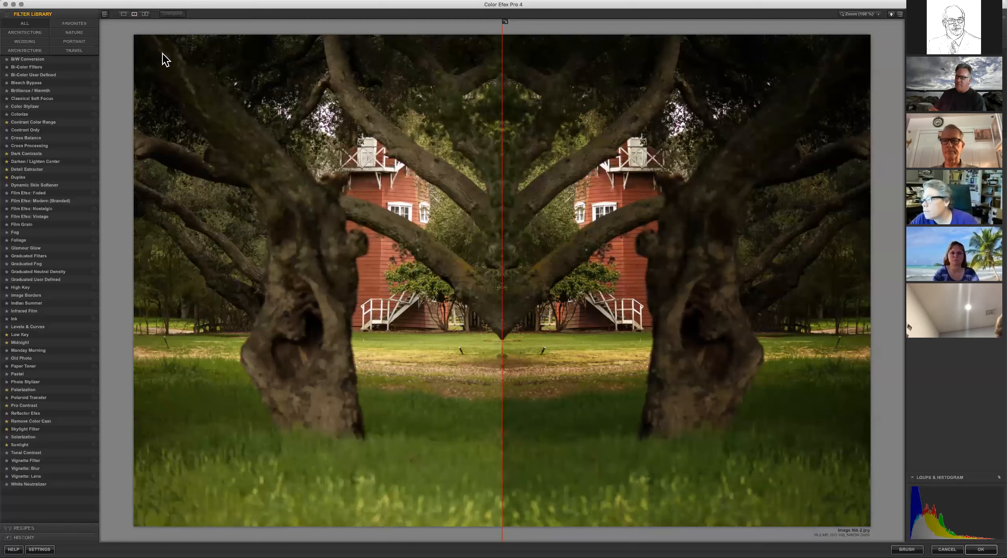
- Switch to the single image view, hide the adjustment panels to enlarge the workspace, and show them again
left_click(124, 14)
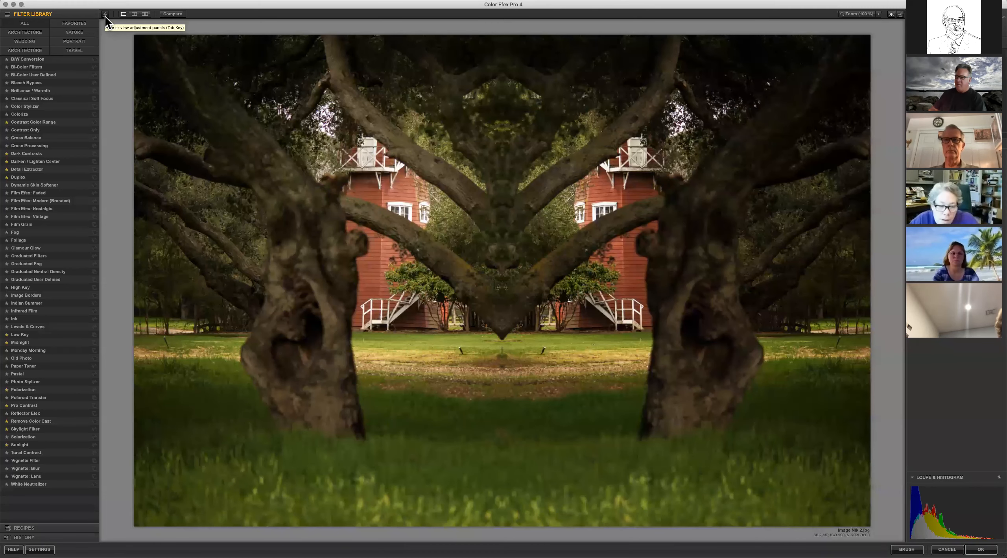
left_click(105, 15)
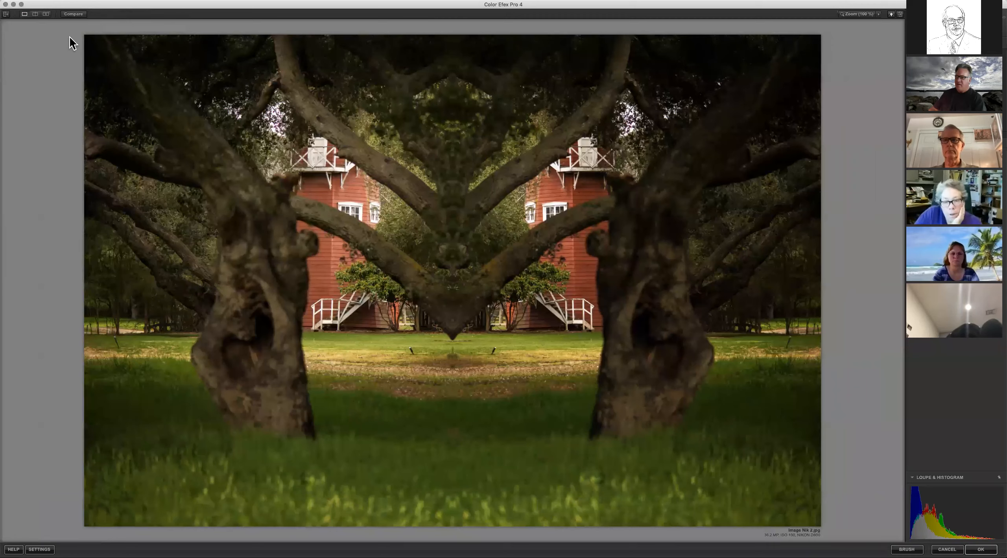
left_click(6, 14)
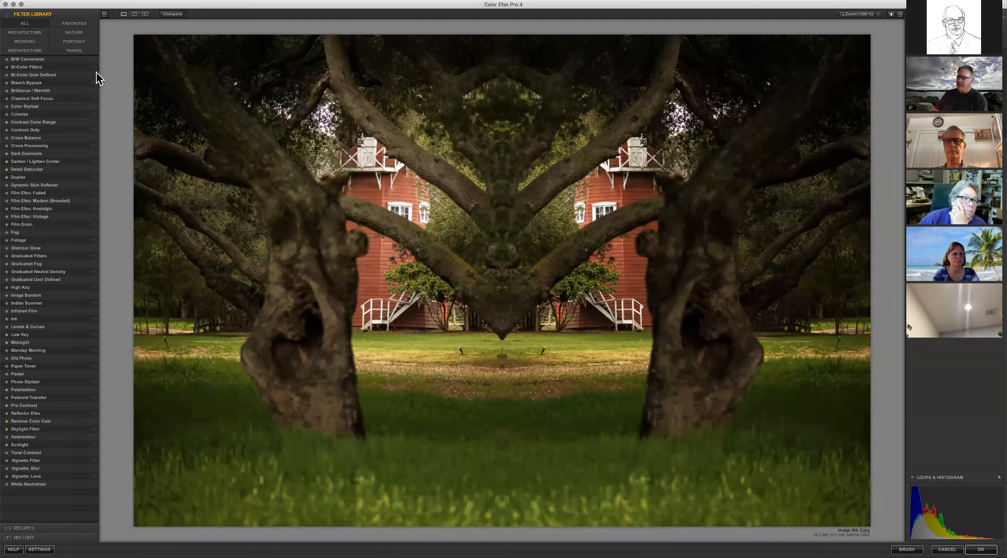
- Try the Polarization filter in split preview, replace it with Monday Morning, and move the divider to compare the effect with the original
left_click(135, 14)
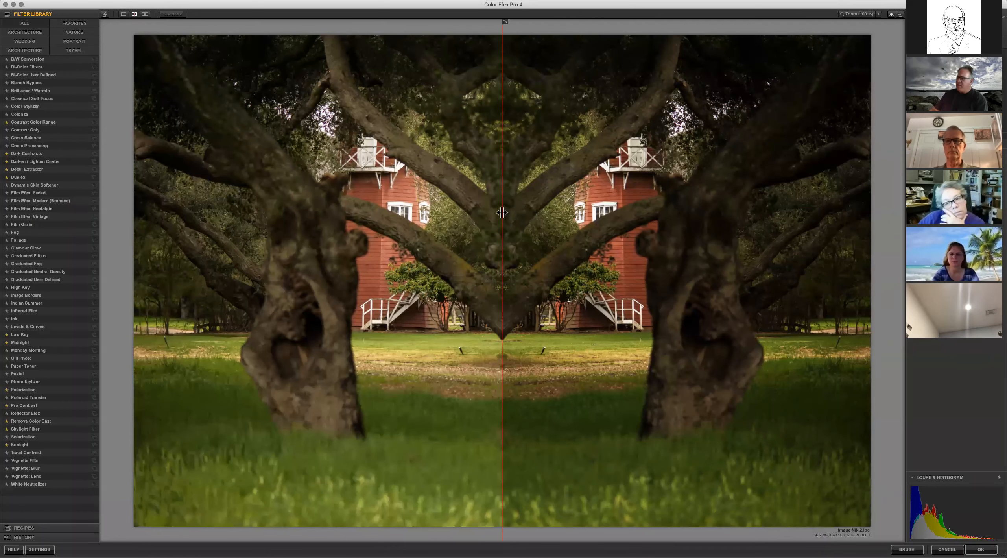
left_click_drag(505, 216, 396, 229)
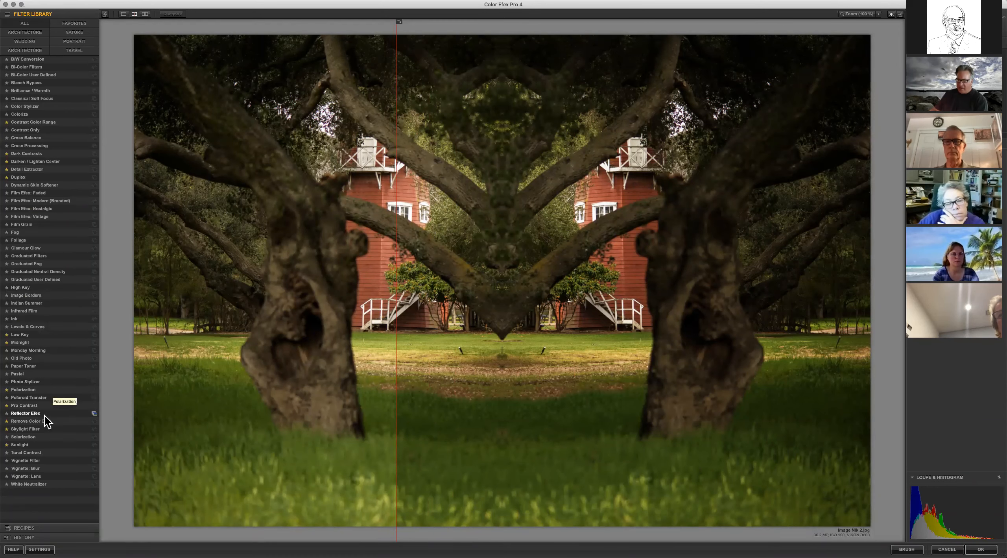
left_click(22, 389)
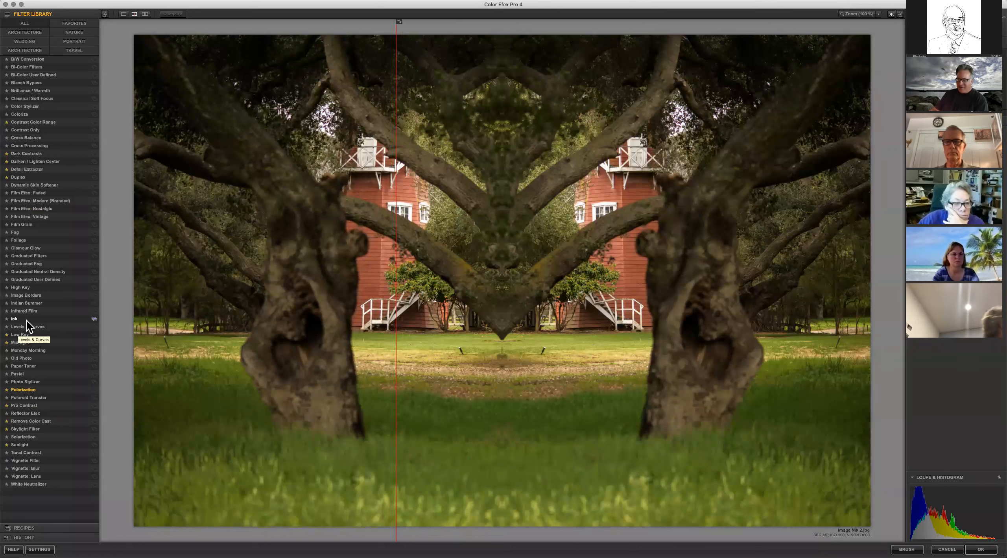
left_click(19, 352)
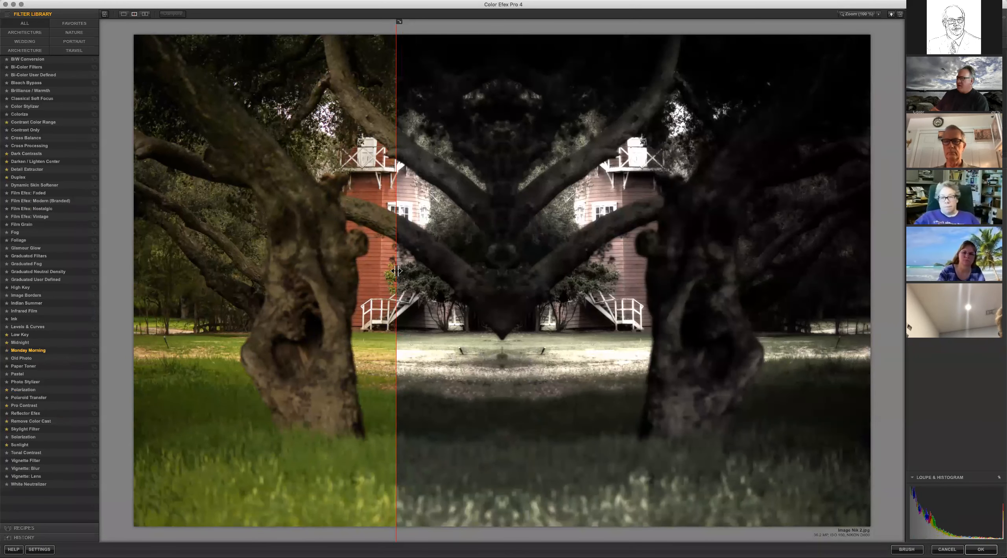
left_click_drag(397, 270, 238, 252)
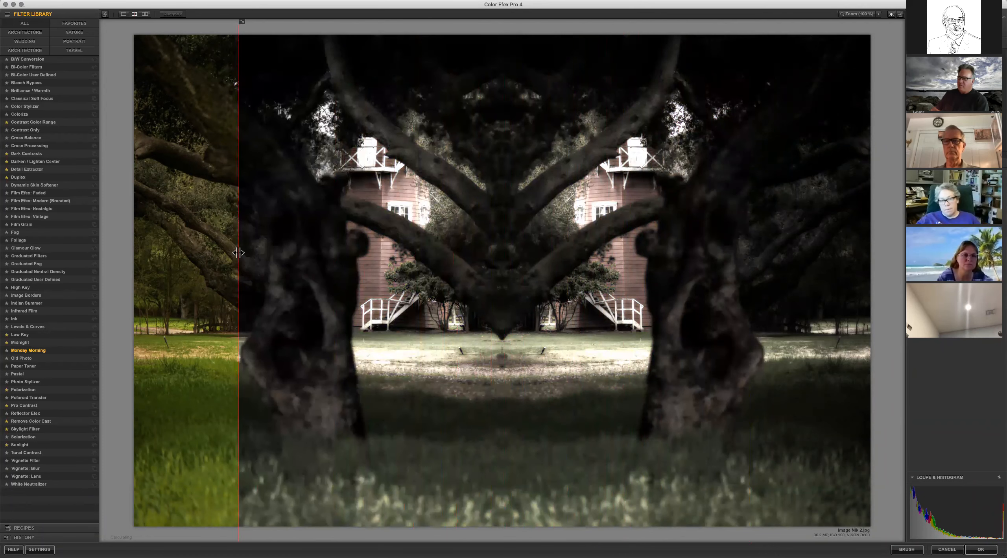
- View the filtered image alone, arrange the original and filtered versions side by side, and inspect both at 100% zoom
left_click(124, 14)
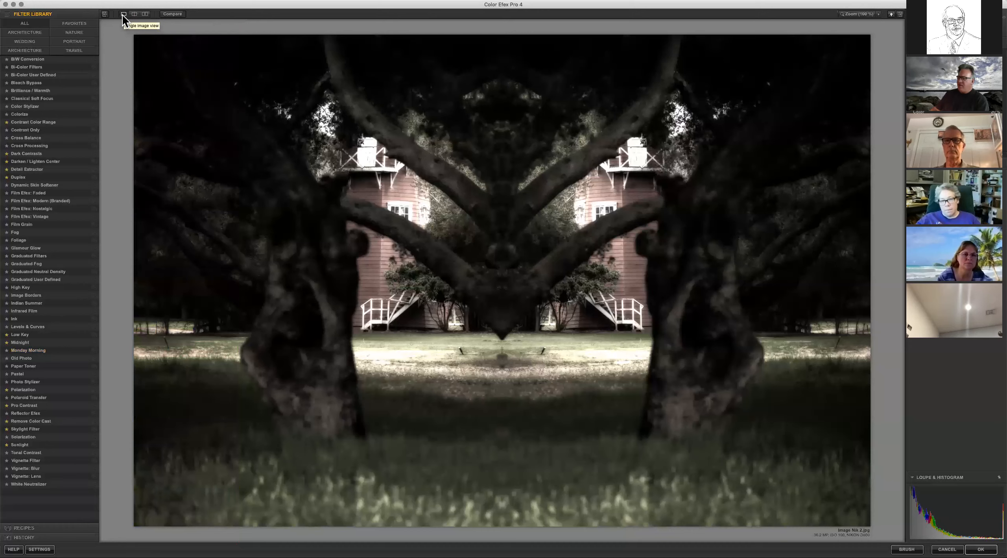
left_click(145, 14)
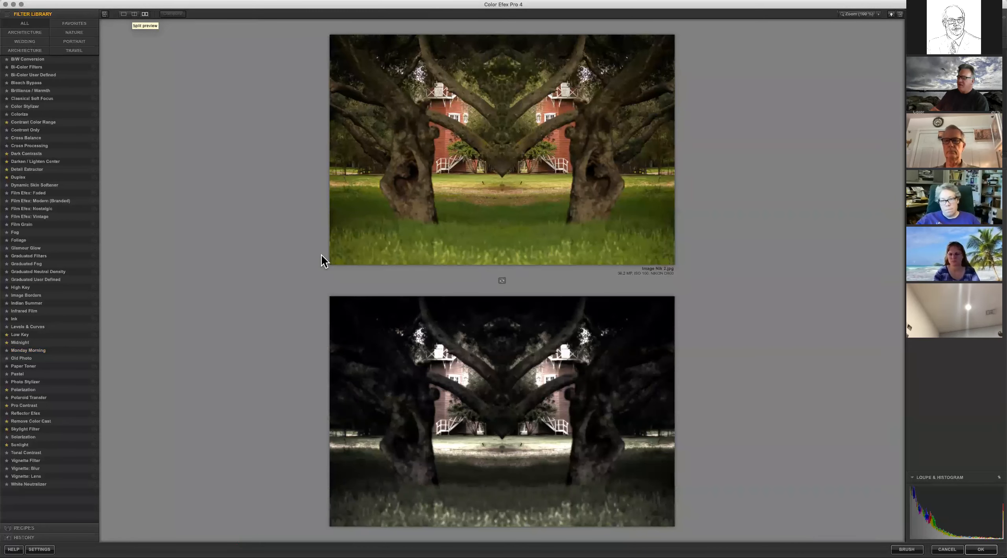
left_click(502, 280)
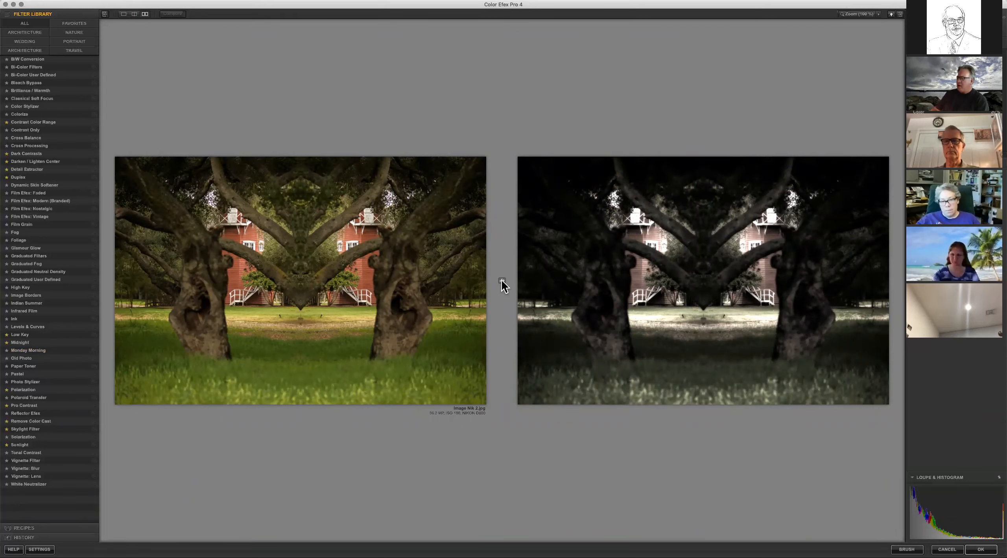
left_click(869, 15)
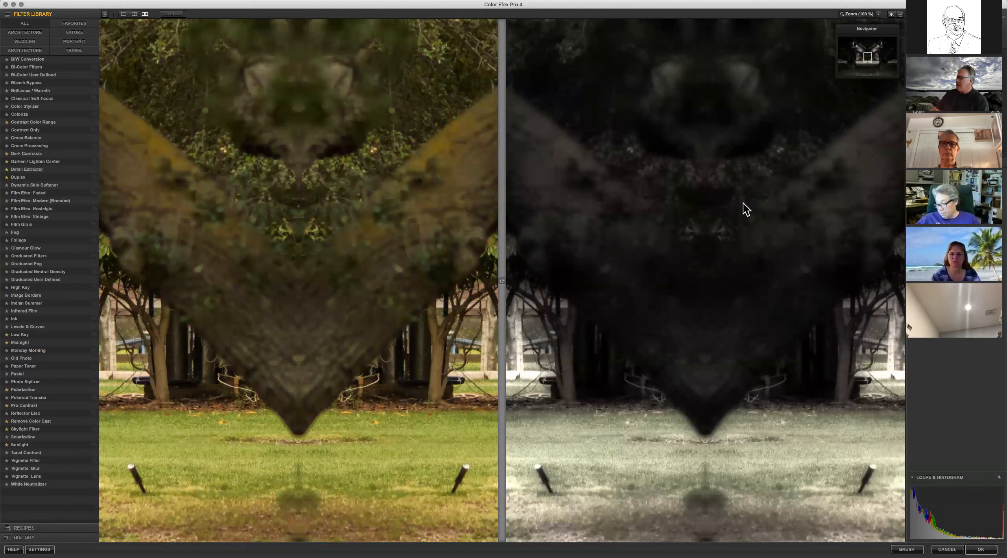
left_click_drag(737, 208, 611, 206)
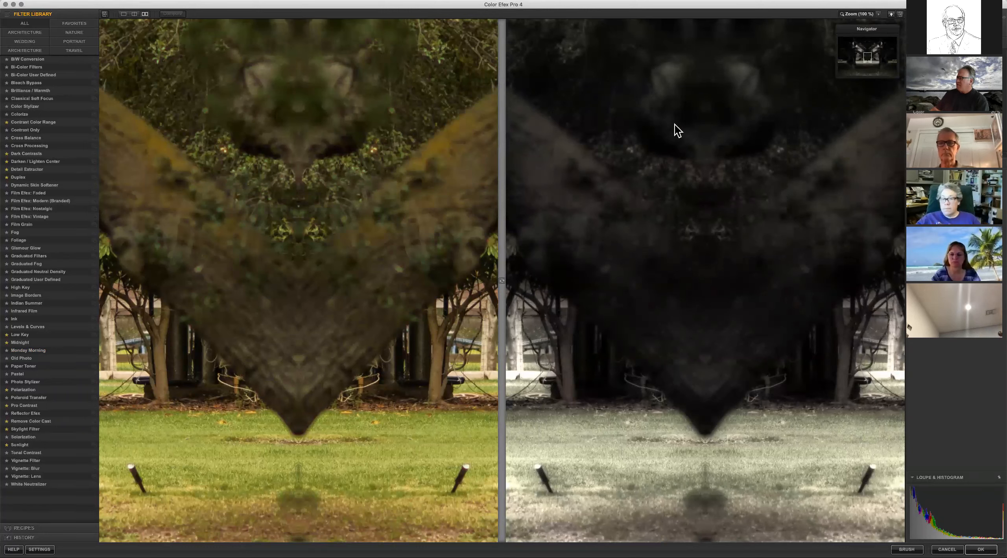
left_click(867, 14)
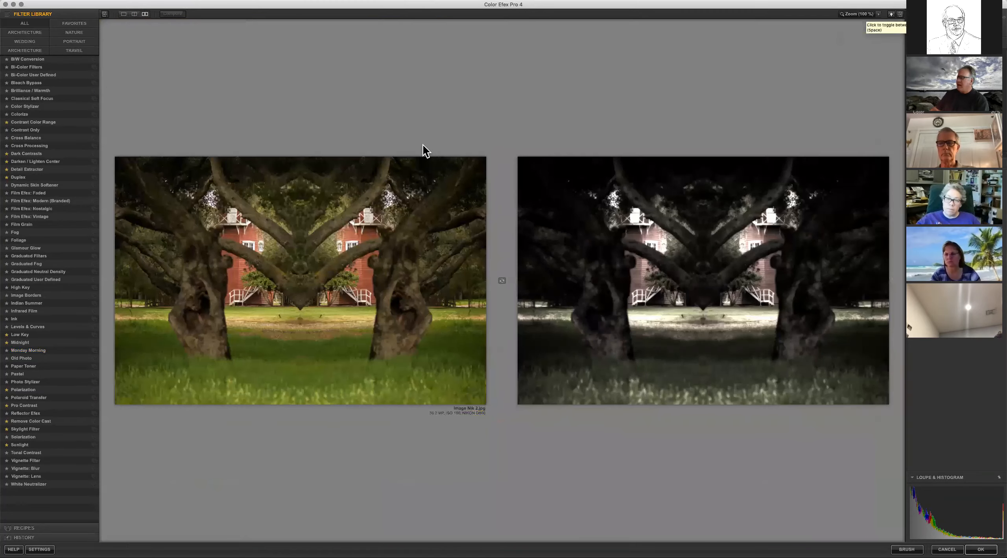
- Return to the split preview and cycle the background color through white back to gray
left_click(134, 14)
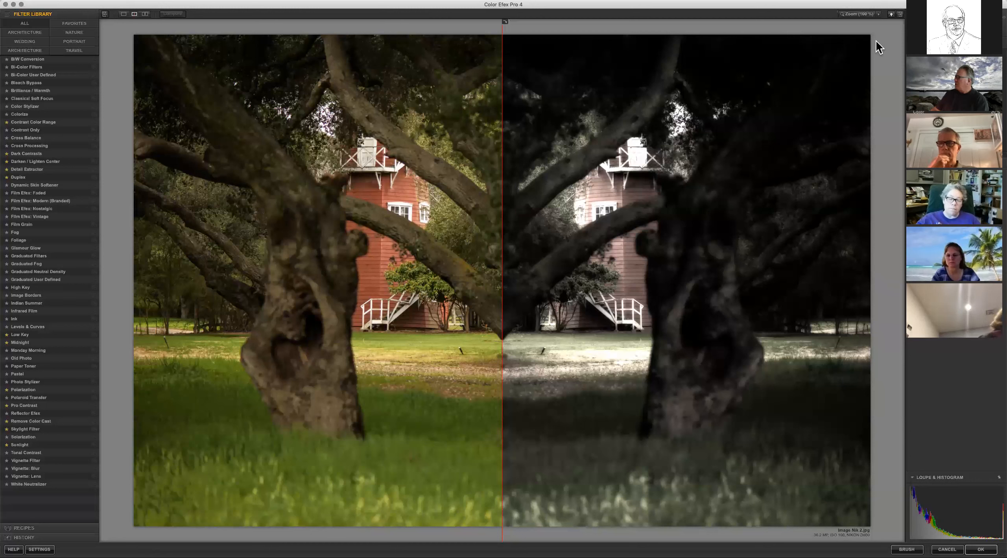
left_click(891, 15)
left_click(891, 15)
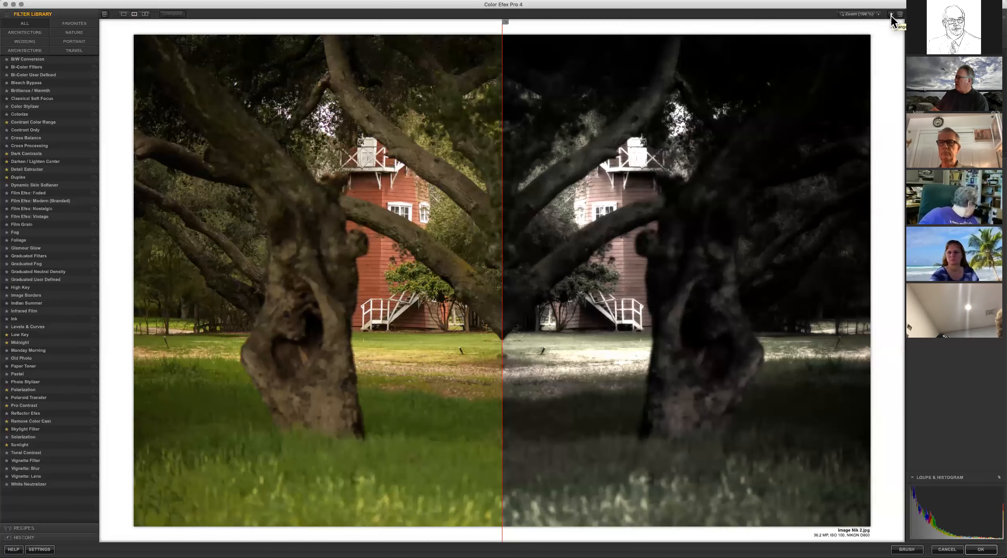
left_click(891, 15)
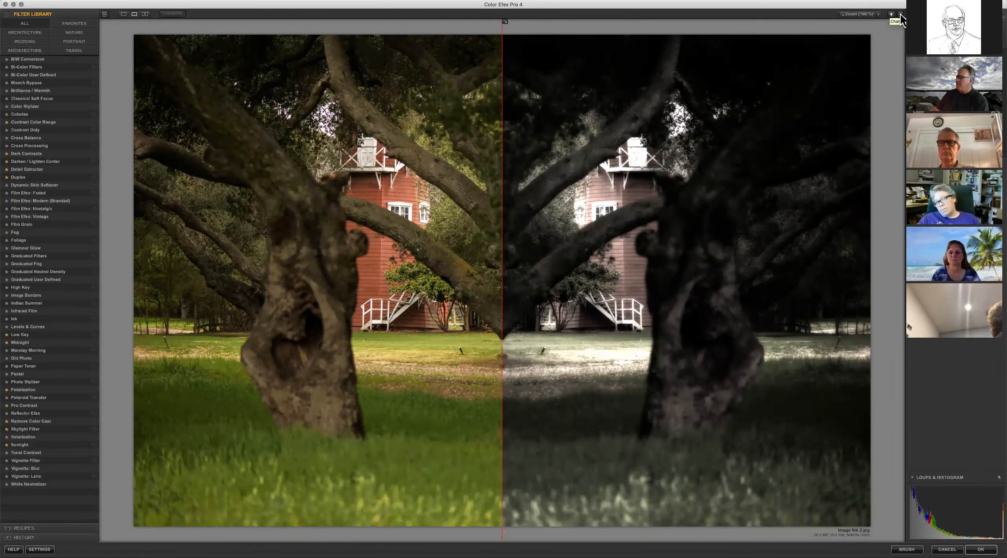
left_click(900, 15)
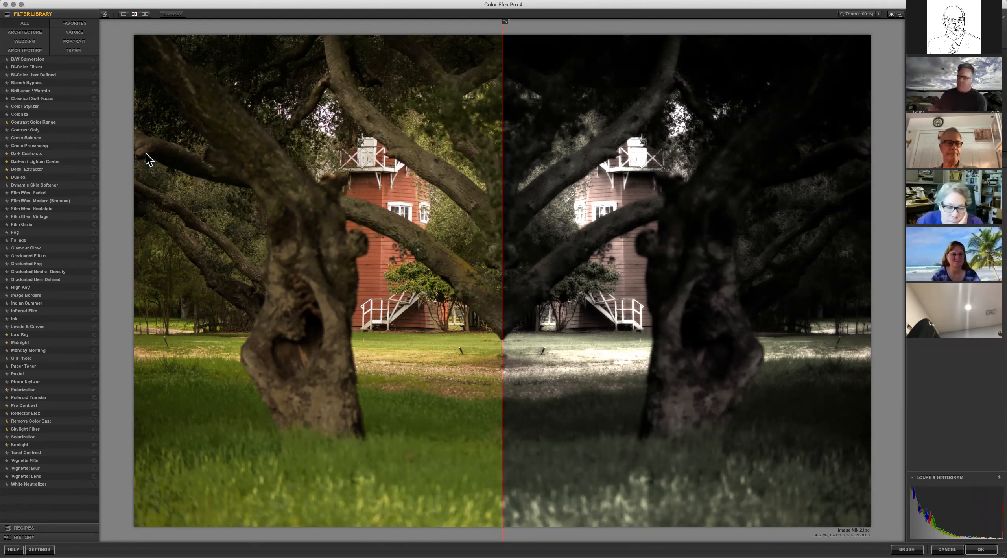
- Show the filtered result in single image view and use Compare repeatedly to check it against the original image
left_click(123, 13)
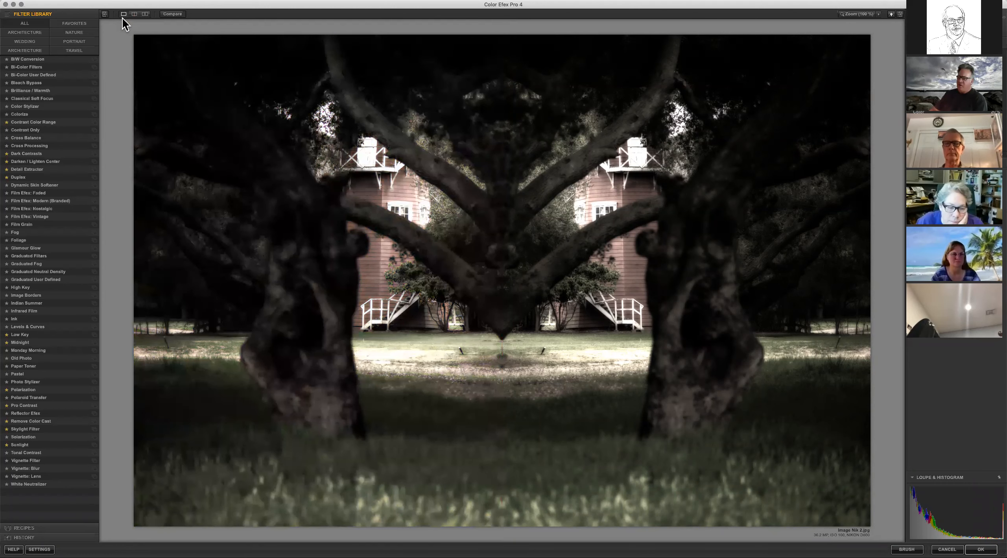
left_click(172, 13)
left_click(172, 14)
left_click(172, 14)
left_click(172, 13)
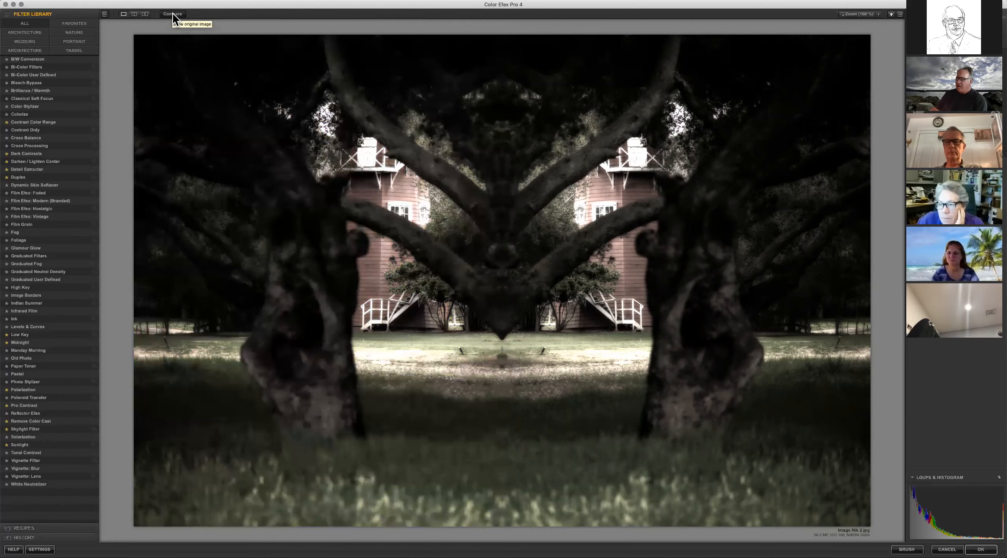
left_click(172, 14)
left_click(172, 14)
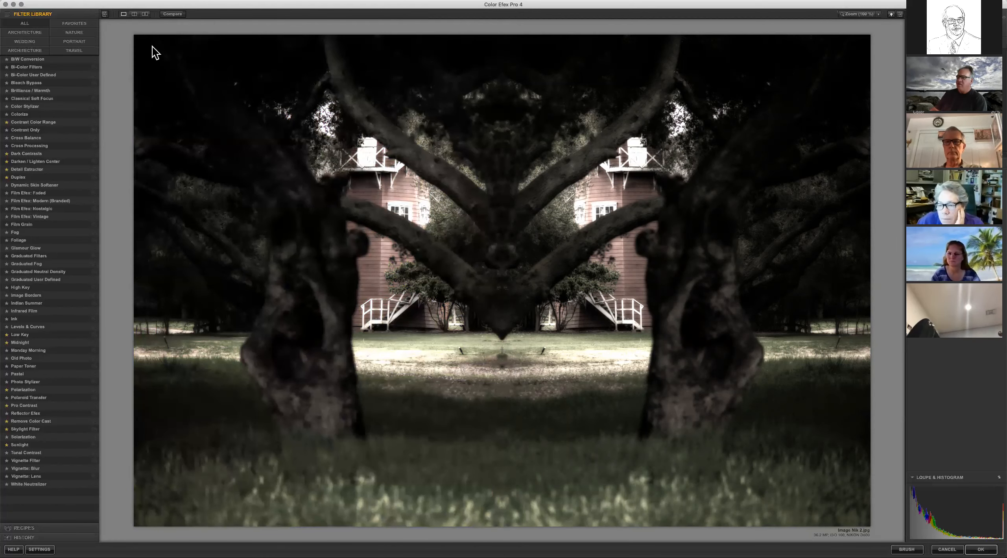
- Compare the filtered image with the original once more, and magnify the filtered preview to 100% and 400%
left_click(173, 14)
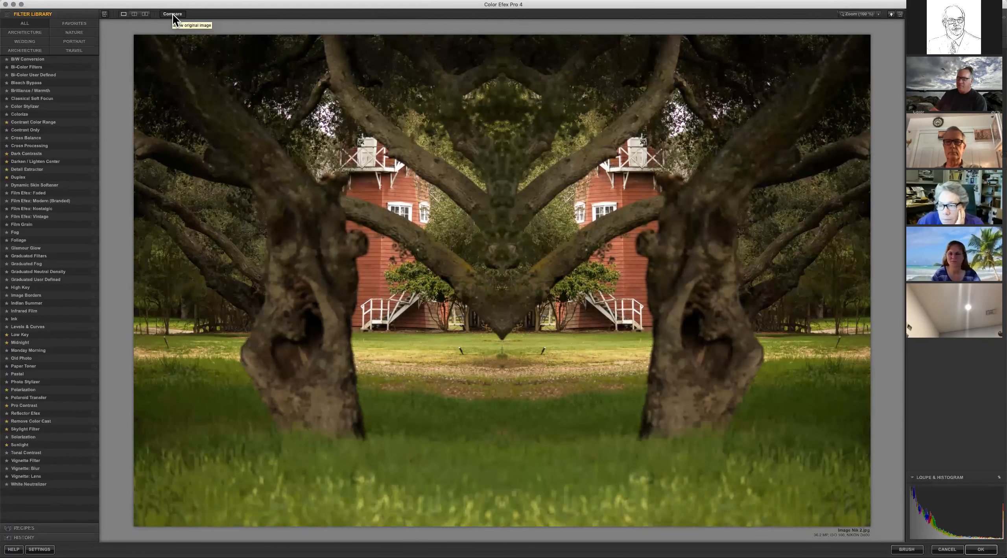
left_click(172, 14)
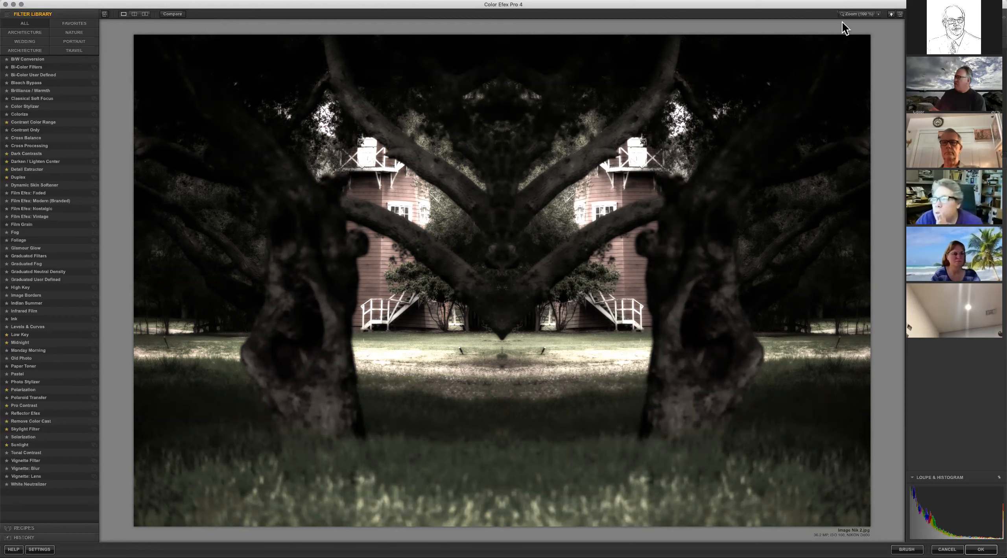
left_click(862, 13)
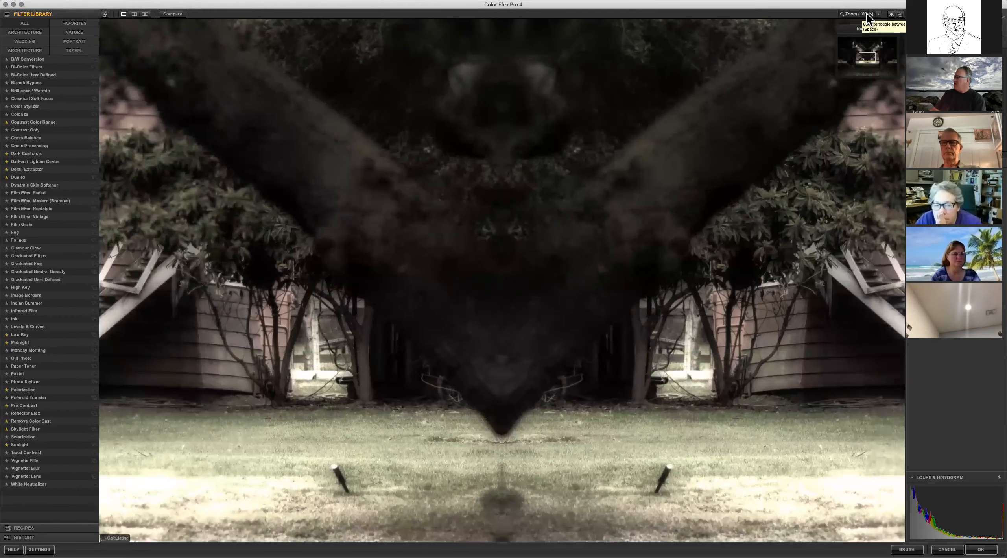
left_click(877, 14)
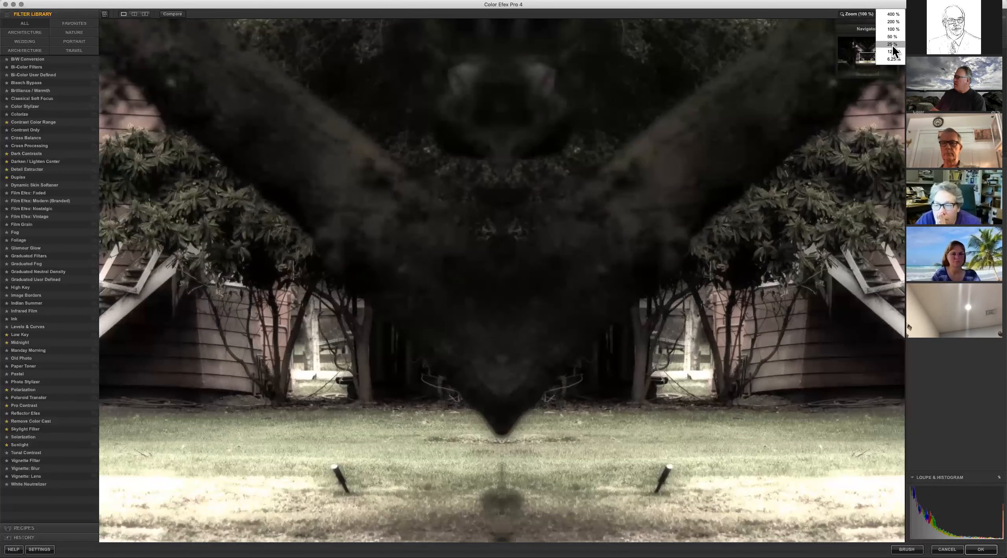
left_click(892, 15)
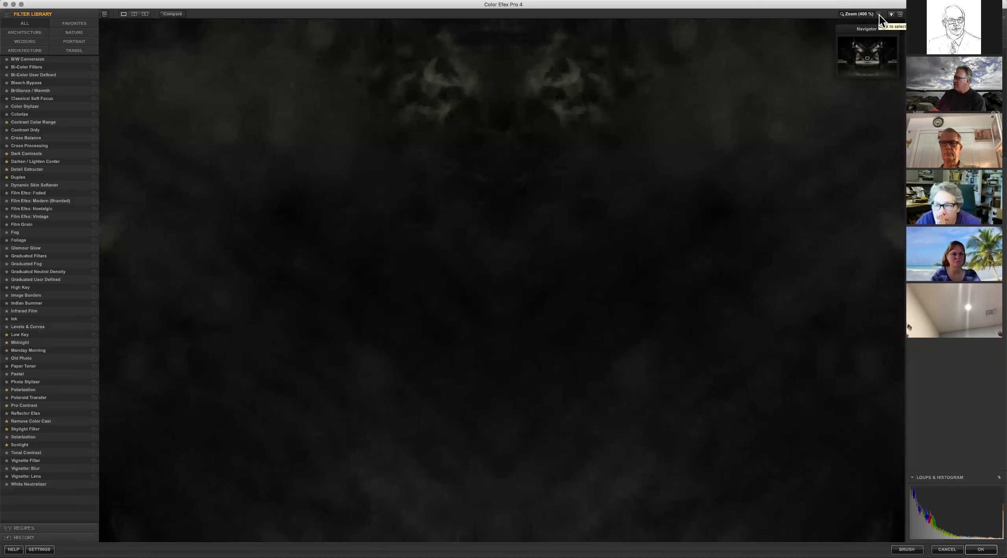
- Reduce the preview magnification stepwise to 12.5%, increase it to 50%, and fit the whole image in the window
key("super+minus")
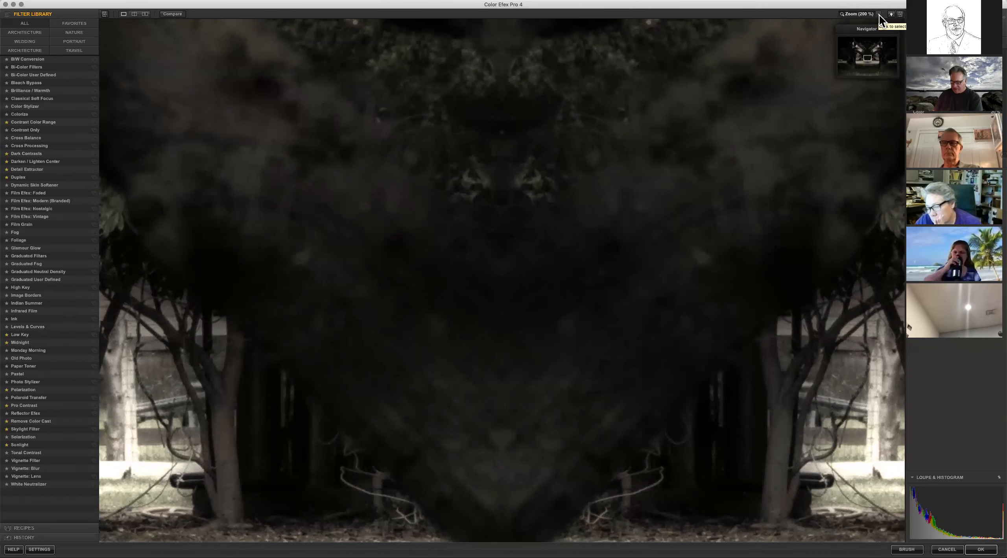
key("super+minus")
key("super+minus")
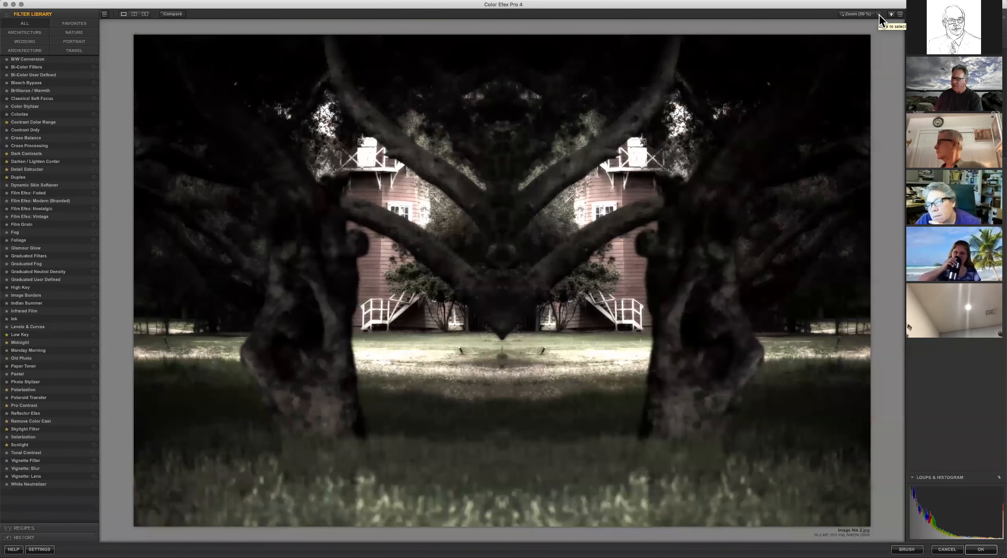
key("super+minus")
key("super+minus")
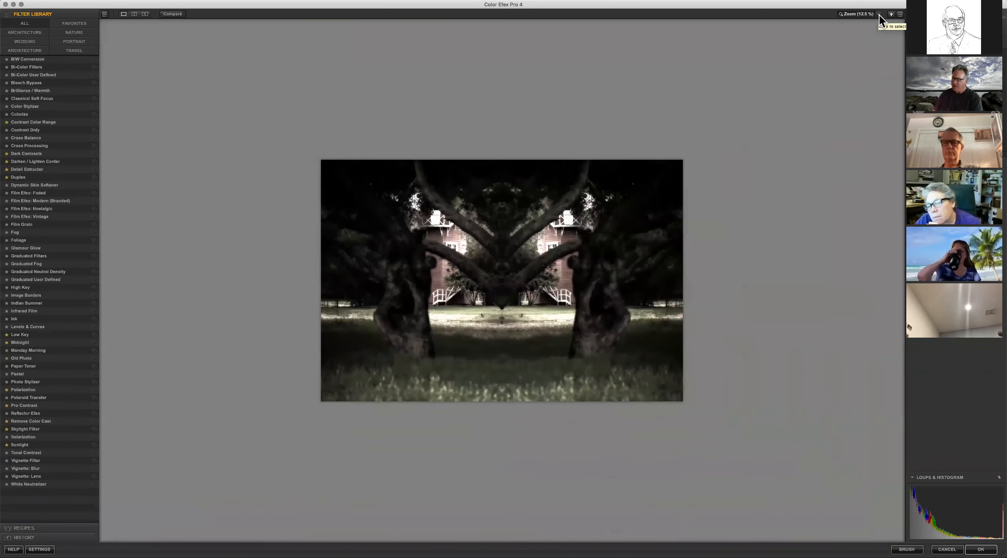
key("super+plus")
key("super+plus")
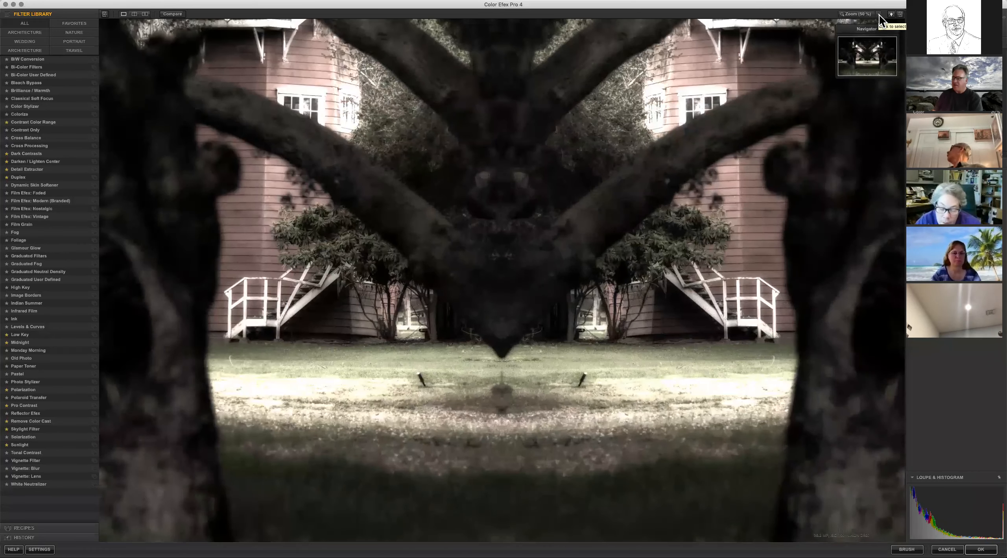
key("super+0")
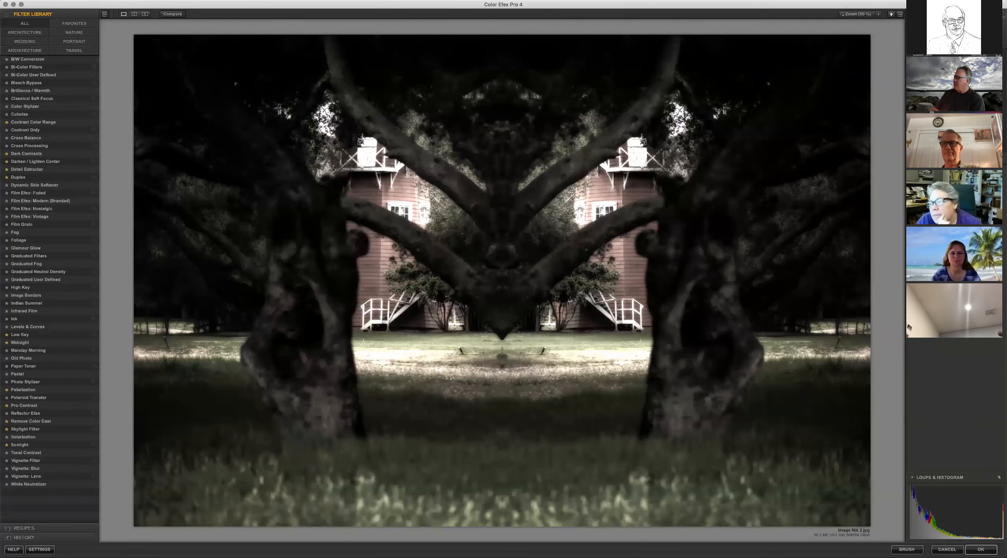
- Remove the Monday Morning filter and apply B/W Conversion in the split preview
left_click(46, 272)
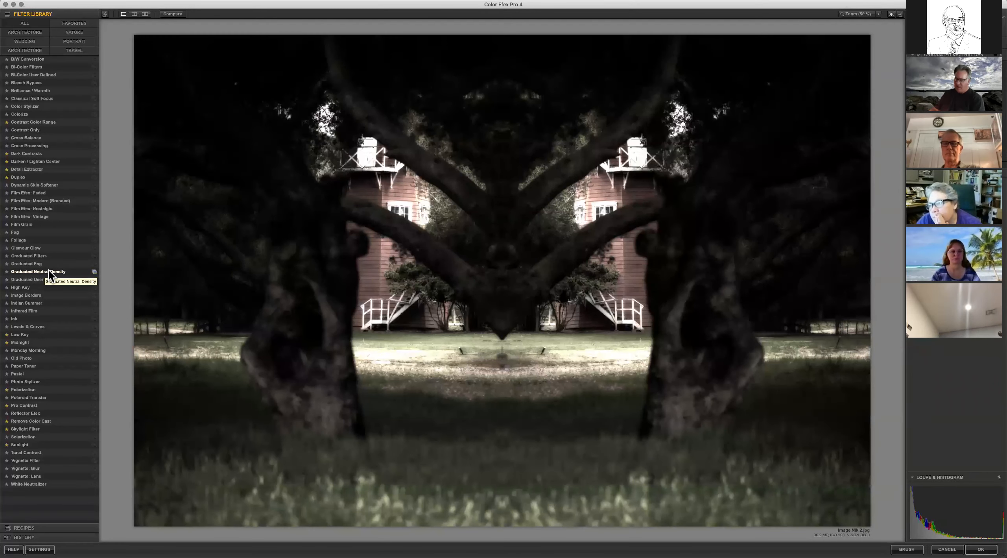
left_click(48, 272)
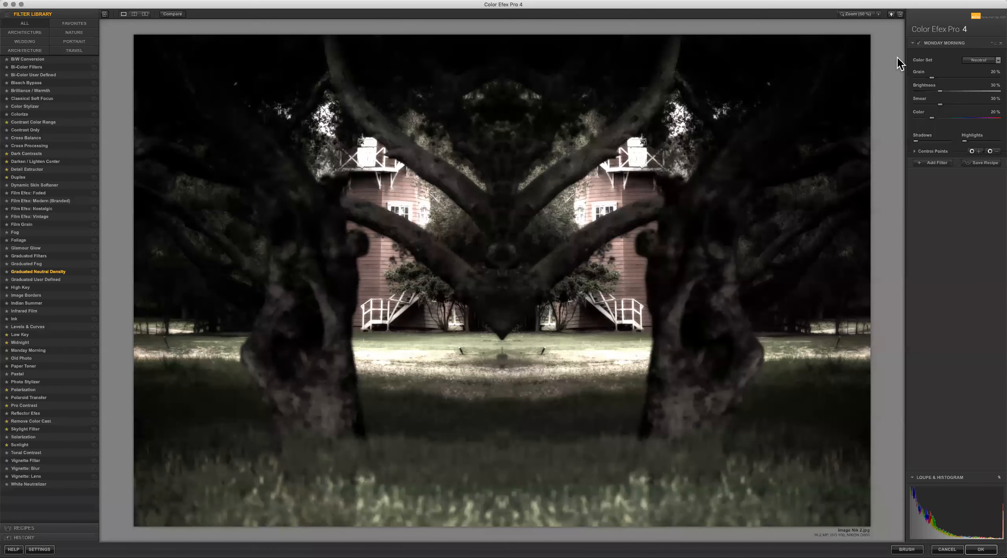
left_click(999, 44)
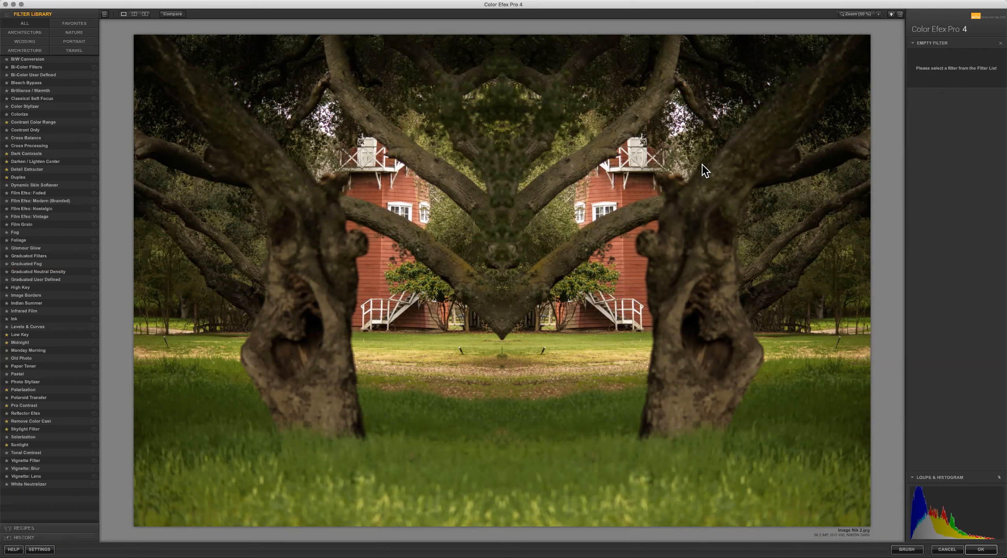
left_click(134, 14)
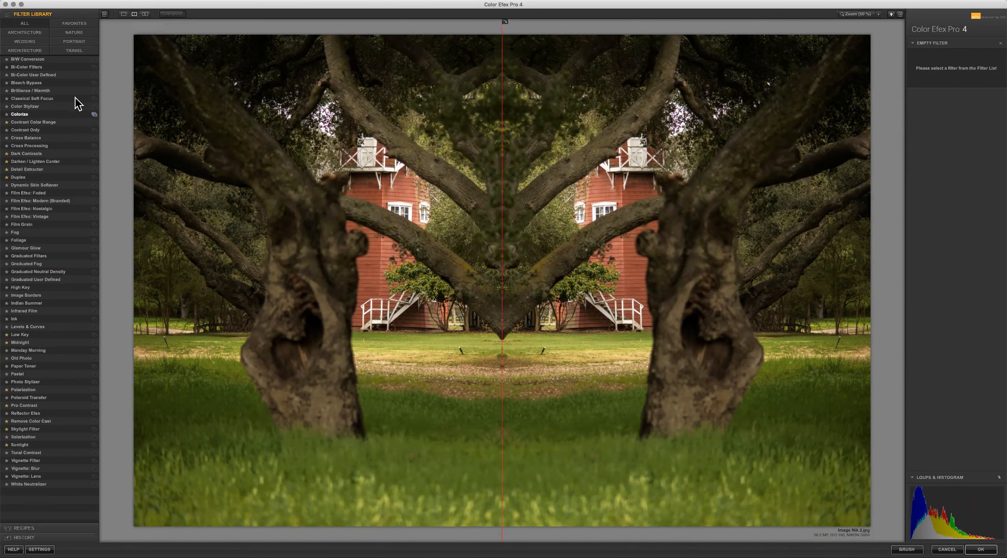
left_click(22, 58)
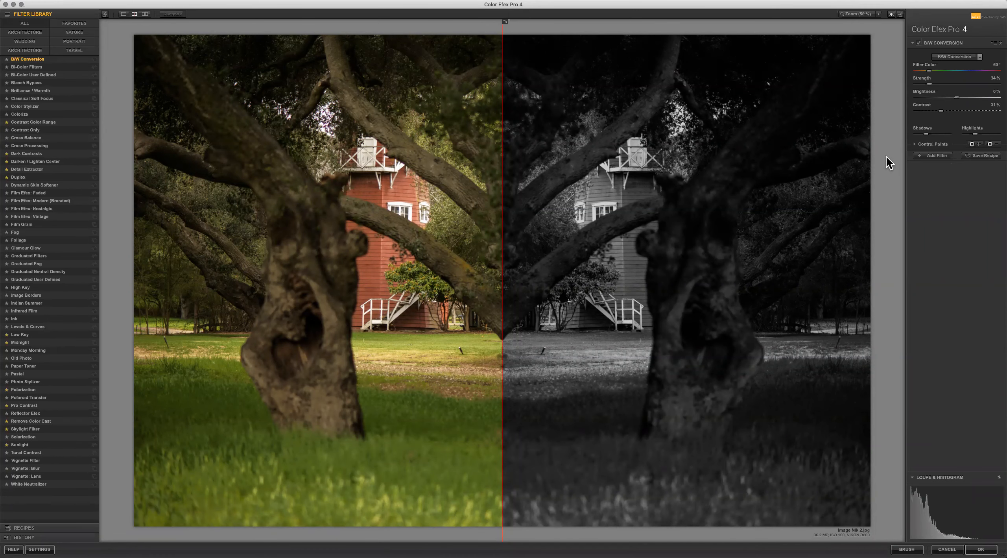
- Place a filter-removing control point on the red tower's upper wall and vary its opacity up and back down
left_click(978, 145)
left_click(637, 195)
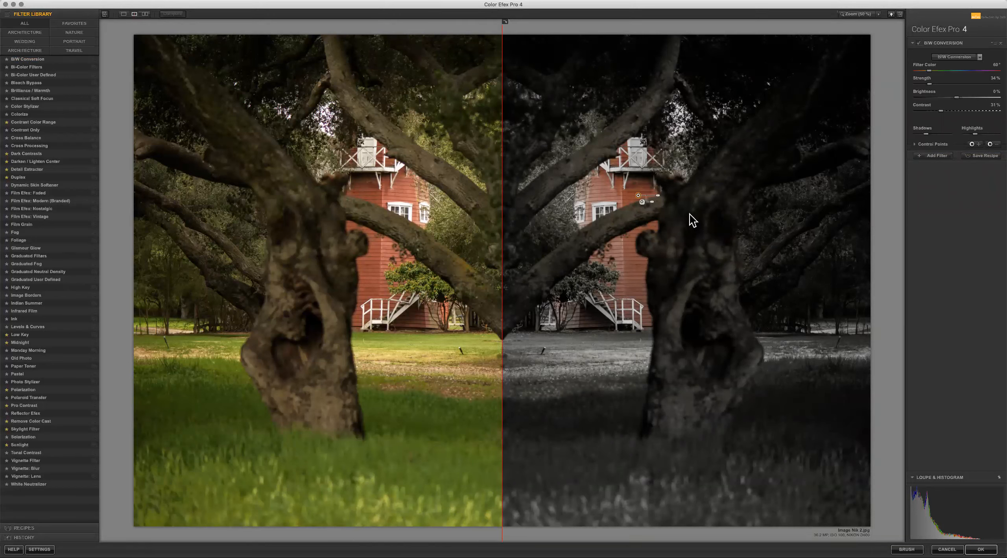
mouse_move(661, 202)
left_mouse_down()
mouse_move(673, 203)
mouse_move(662, 203)
left_mouse_up()
left_click_drag(655, 207, 687, 209)
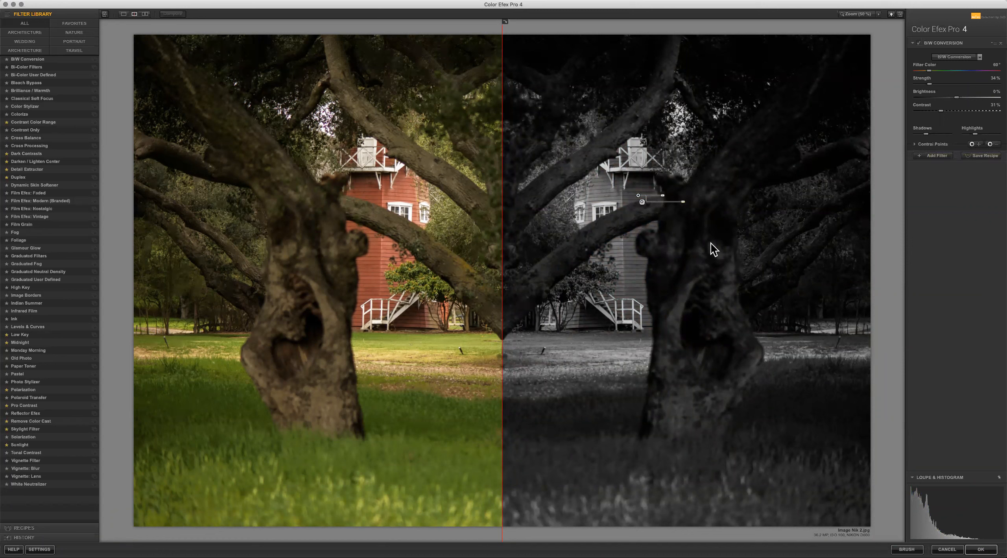
left_click_drag(681, 201, 665, 202)
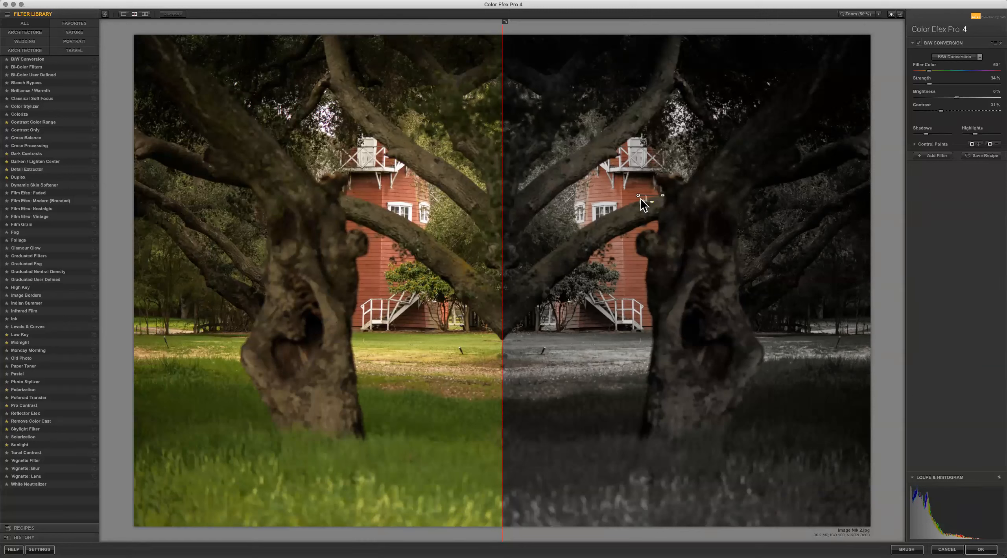
mouse_move(639, 201)
left_click_drag(664, 202, 654, 202)
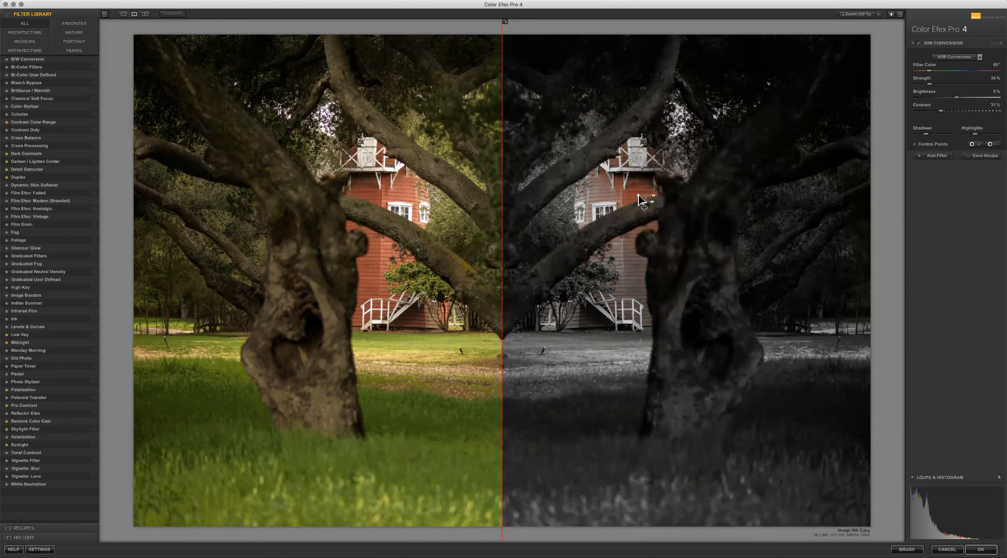
- Vary the tower control point's radius of influence and move the point slightly upward on the wall
left_click_drag(652, 196, 676, 195)
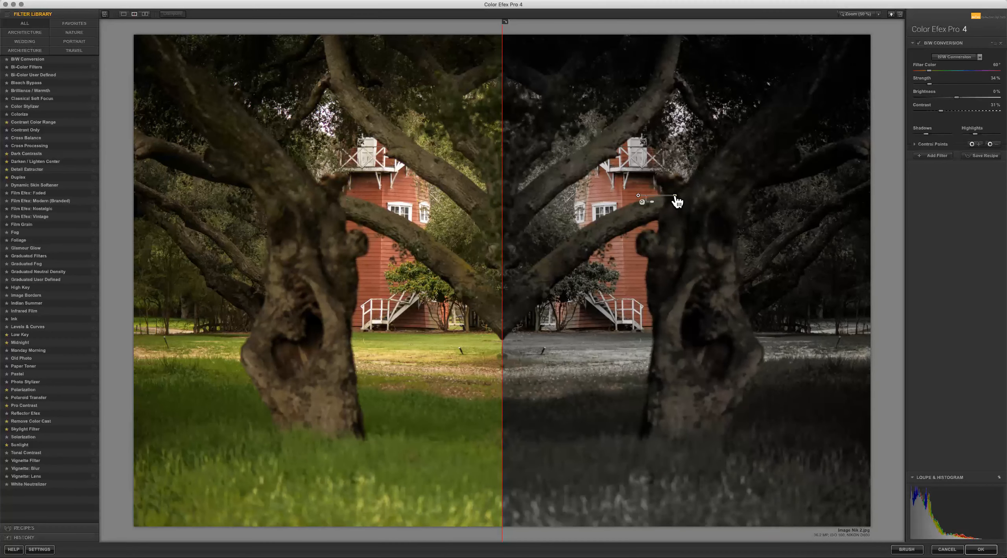
left_click_drag(675, 197, 655, 196)
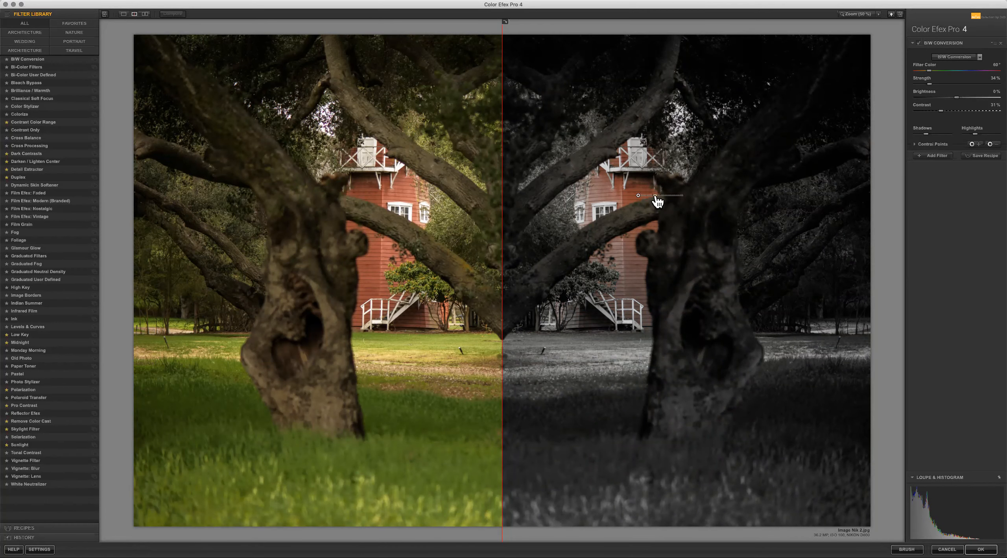
left_click_drag(657, 201, 654, 198)
left_click_drag(639, 196, 639, 191)
- Add a second filter-removing control point above the tower window and reduce its radius
left_click(992, 144)
left_click(601, 192)
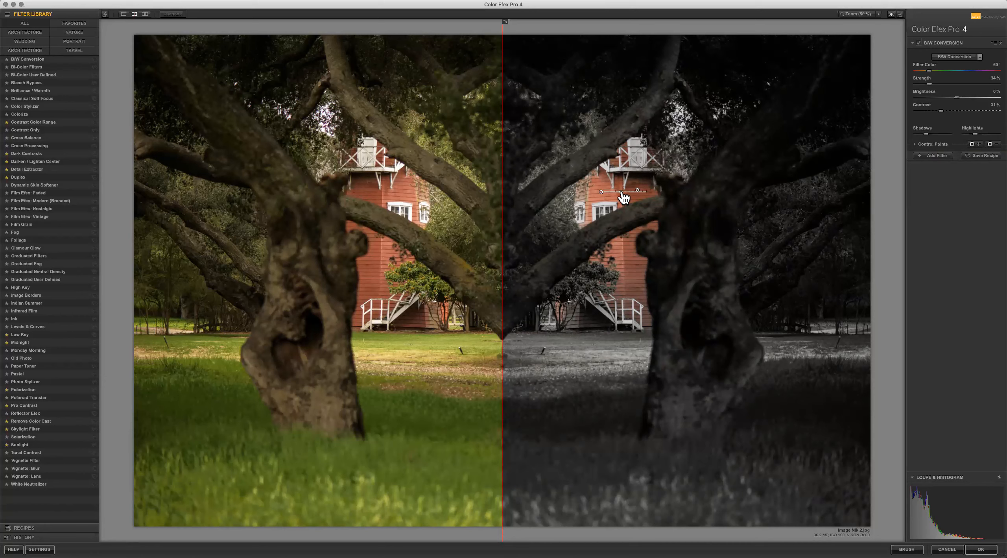
left_click_drag(623, 193, 616, 193)
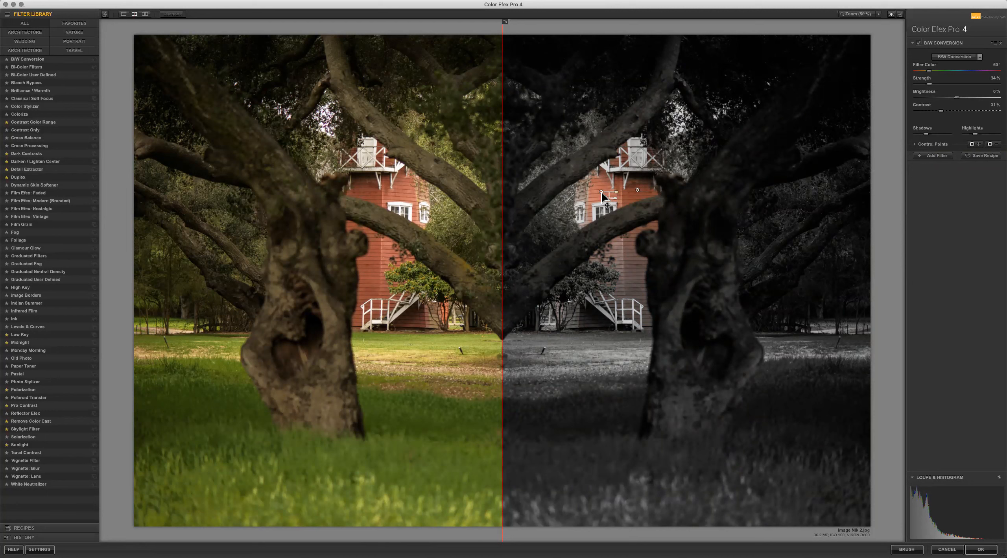
- Duplicate the filter-removing control point down the tower wall, near the stairs and beside the window to restore the red siding
mouse_move(603, 193)
left_click_drag(602, 193, 628, 287)
left_click_drag(638, 293, 648, 316)
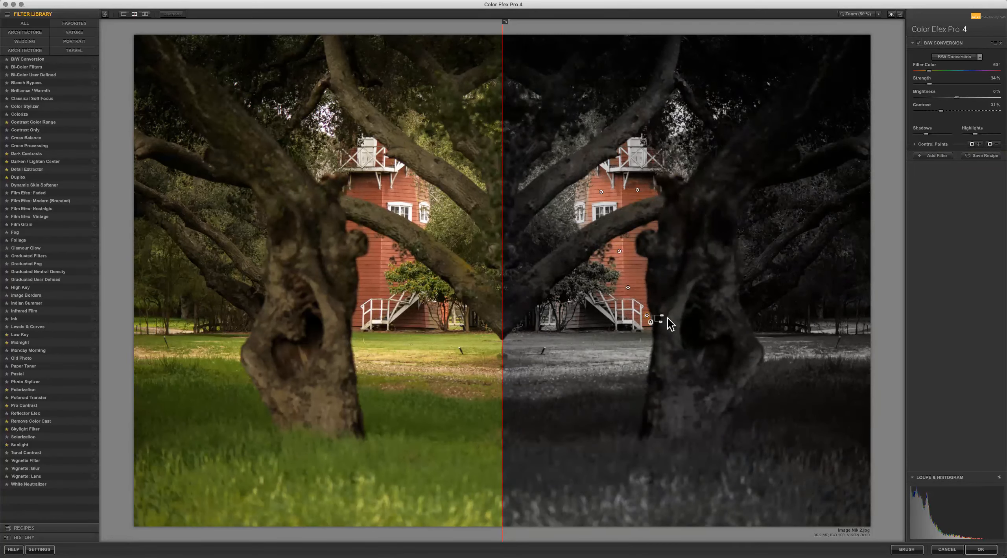
mouse_move(662, 317)
left_click_drag(662, 315, 662, 317)
left_click_drag(648, 315, 584, 200)
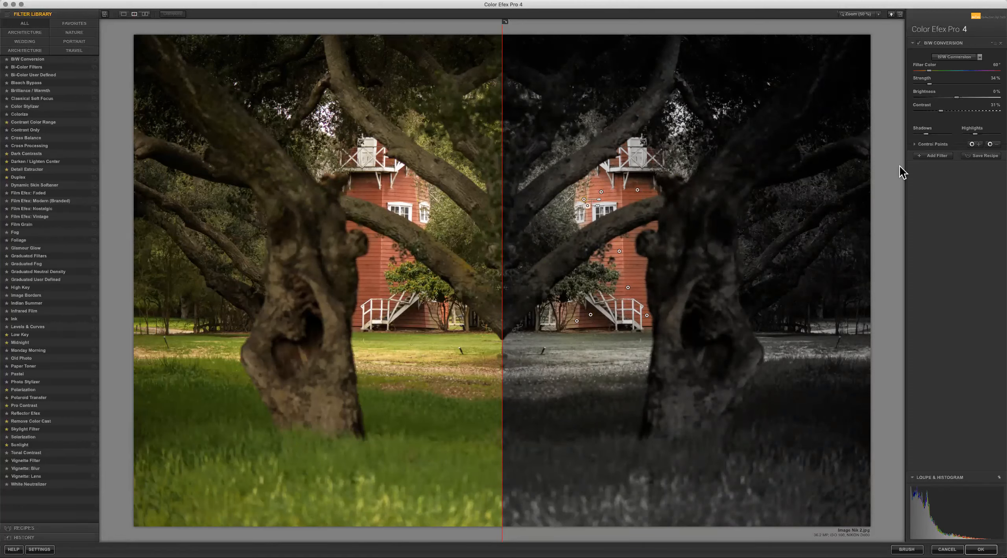
left_click(990, 144)
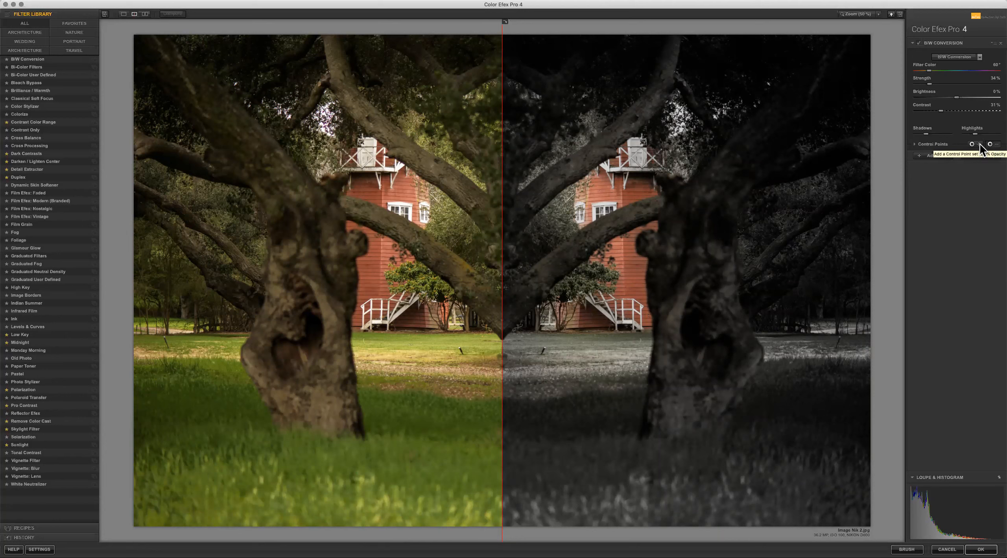
left_click(568, 176)
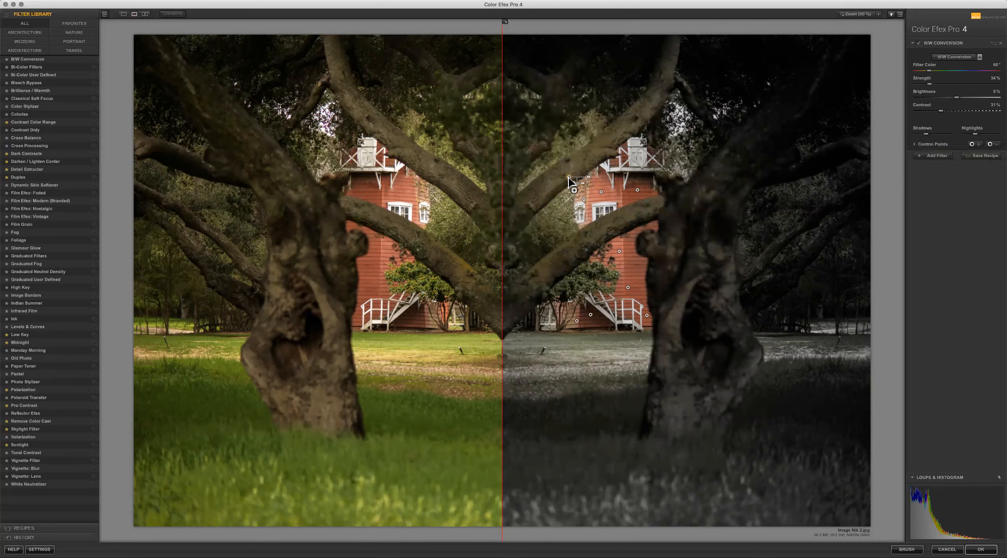
key("BackSpace")
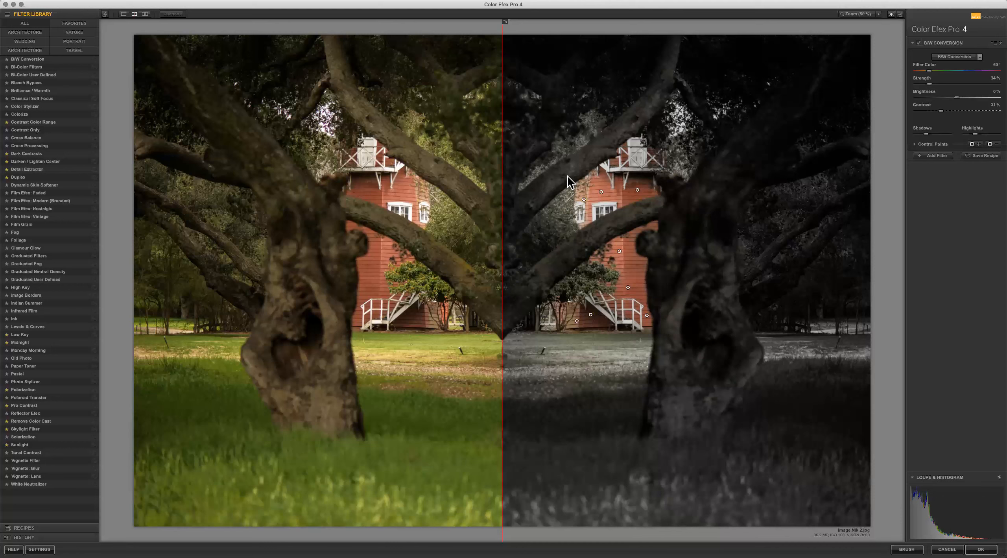
- Place a filter-applying control point on the branch beside the tower and duplicate it over the foliage, bush and tree trunk
left_click(977, 145)
left_click(578, 173)
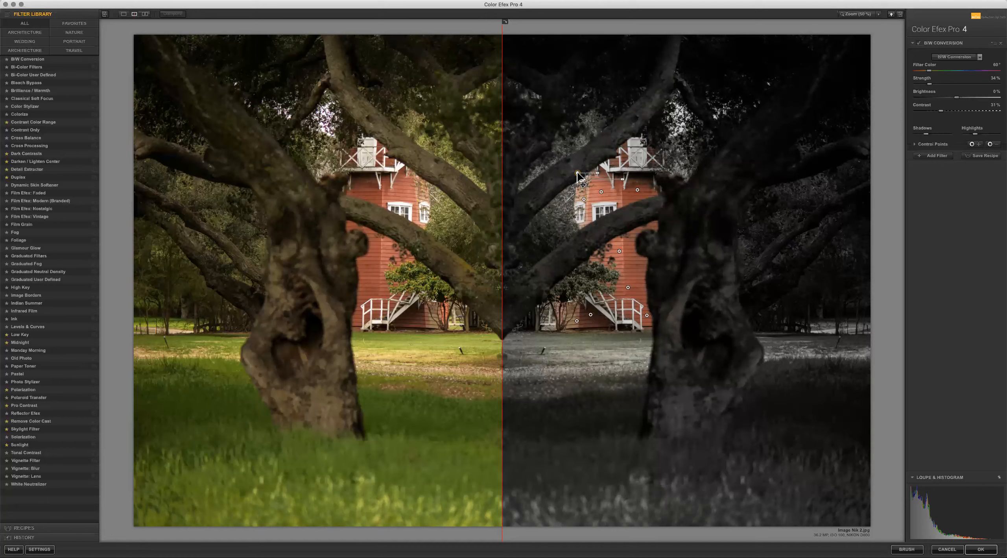
left_click_drag(577, 173, 561, 222)
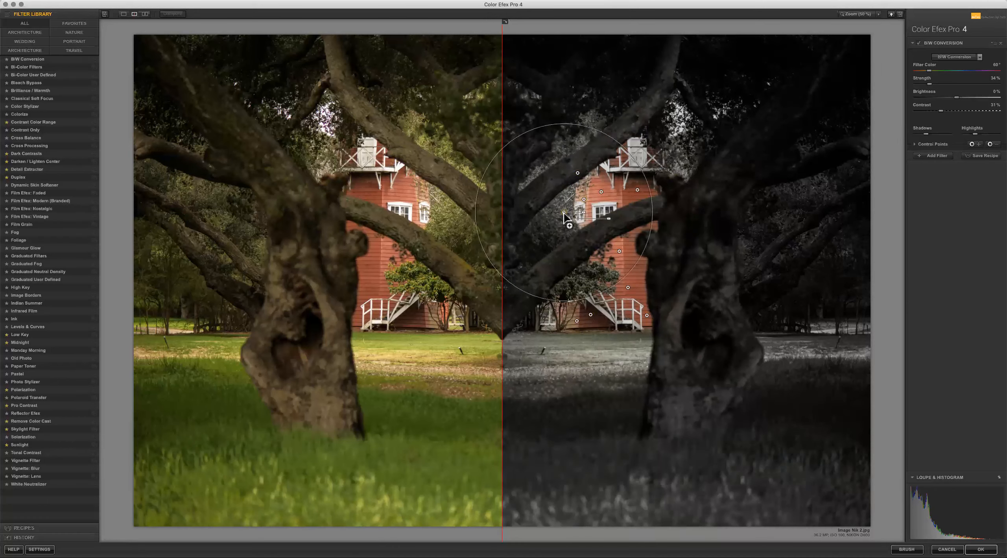
left_click(584, 277)
left_click_drag(584, 277, 607, 290)
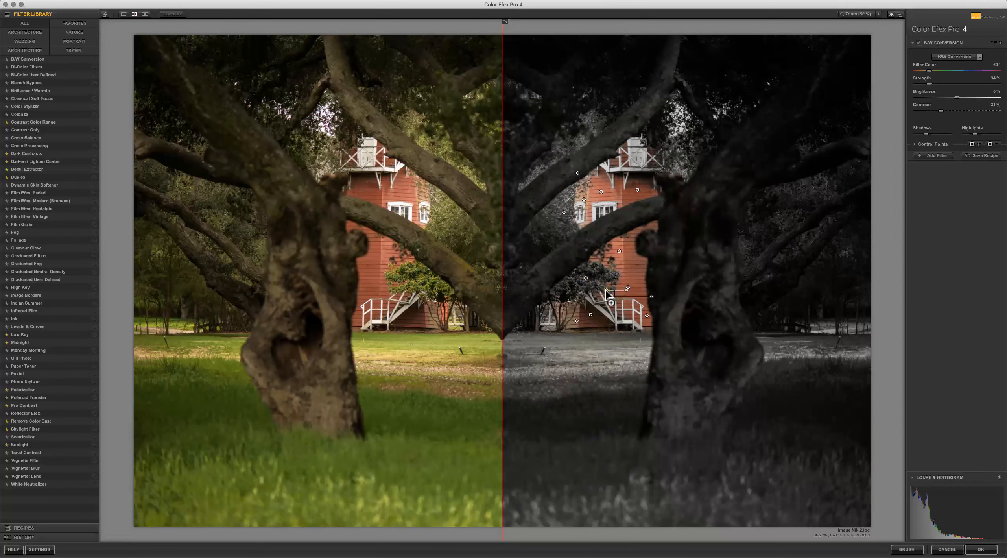
left_click_drag(607, 291, 670, 179)
- Select all the control points, delete them, and undo the deletion
left_click(718, 252)
key("super+a")
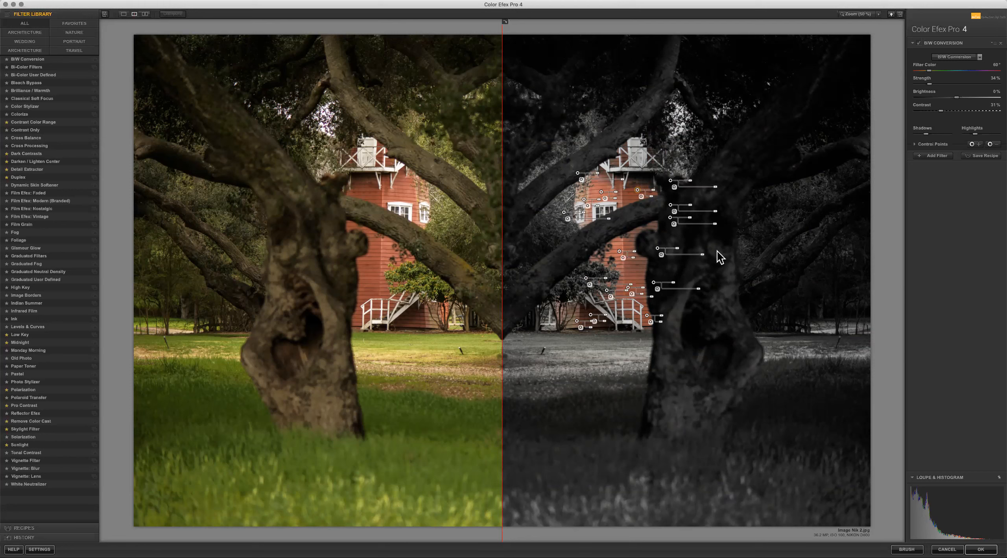
key("BackSpace")
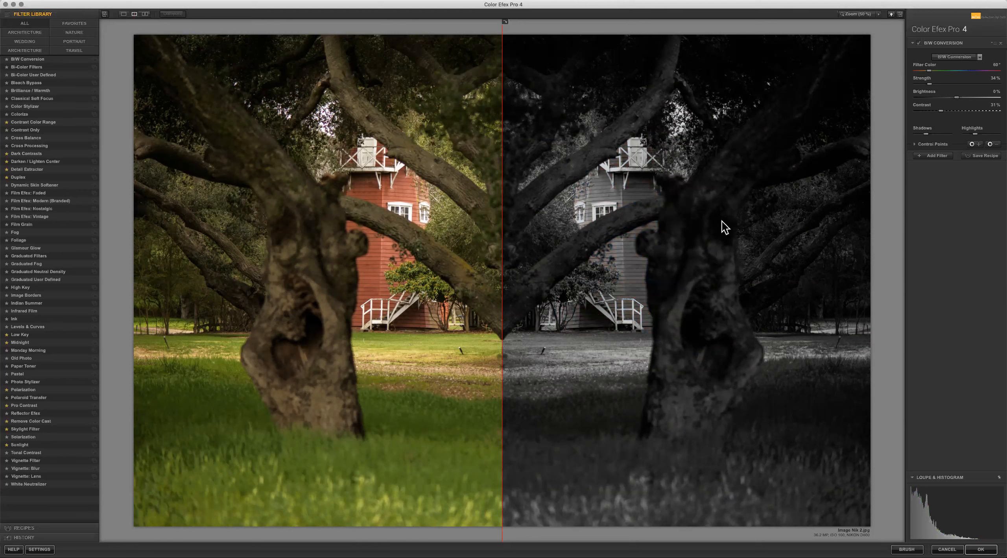
key("super+z")
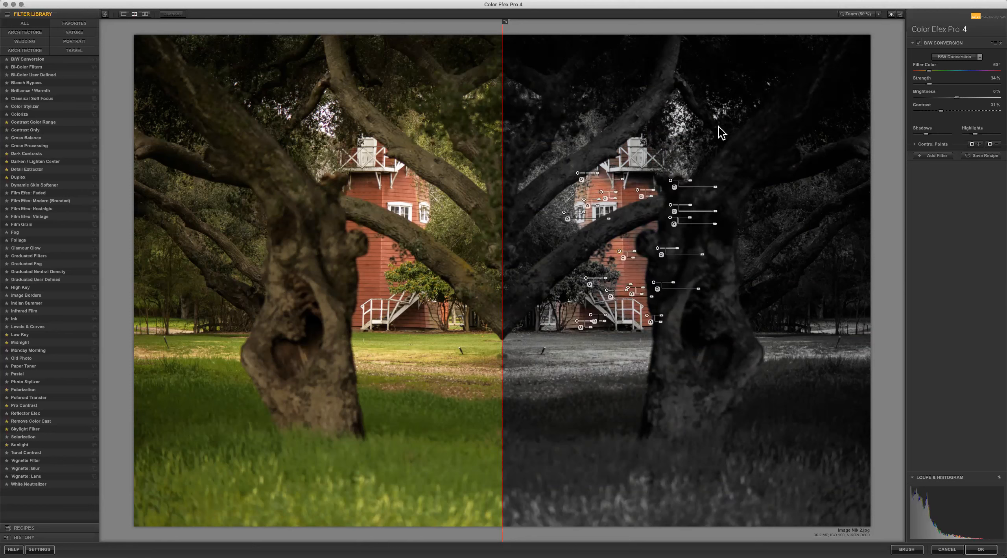
left_click(578, 173)
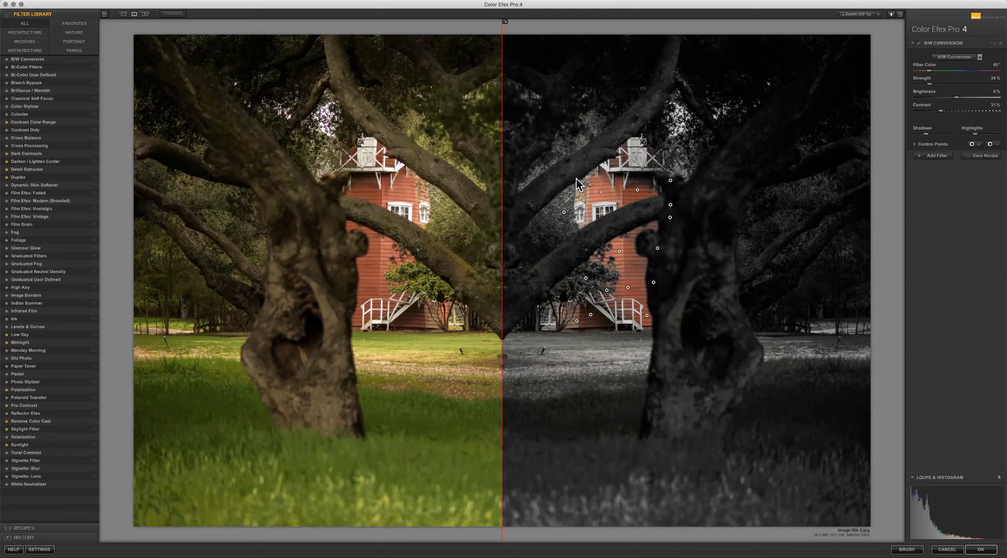
- Delete the control point beside the tower window and the three control points on the upper tree trunk
left_click(565, 213)
key("Delete")
left_click_drag(643, 152, 704, 232)
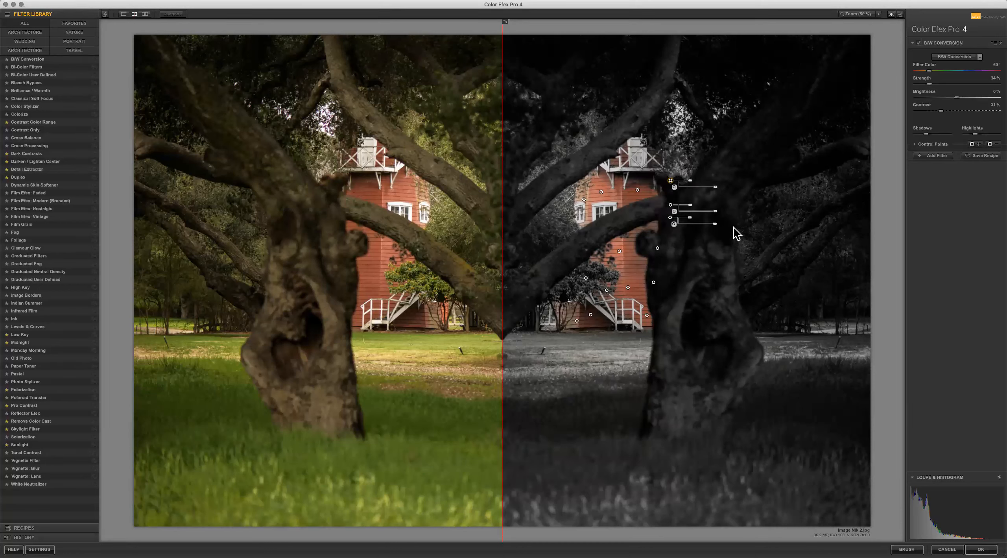
key("Delete")
mouse_move(502, 236)
left_mouse_down()
mouse_move(338, 236)
mouse_move(502, 236)
left_mouse_up()
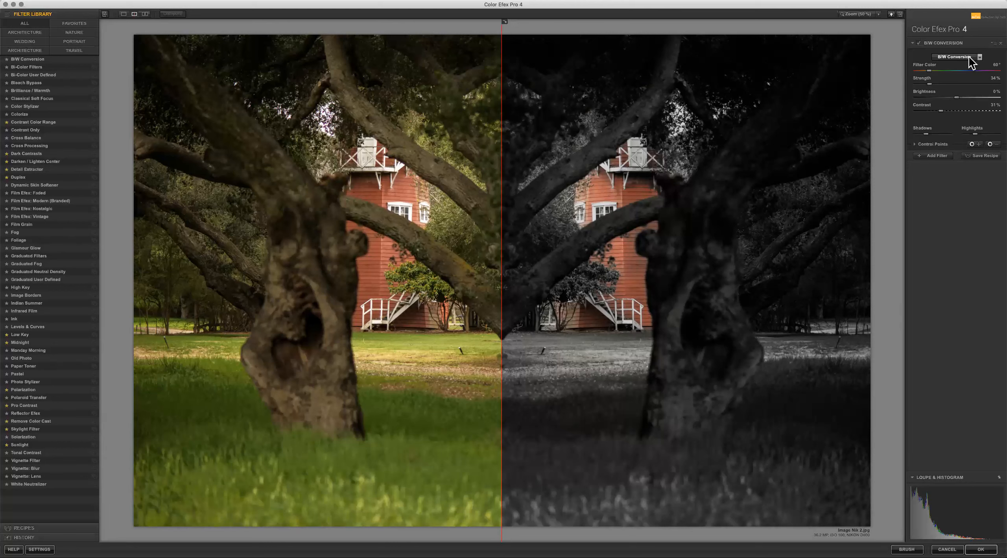
- Examine the copy, paste and reset options for the B/W Conversion filter's control points
left_click(994, 43)
left_click(995, 44)
left_click(994, 43)
left_click(993, 43)
left_click(994, 44)
left_click(993, 43)
left_click(979, 50)
left_click(993, 43)
left_click(982, 51)
- Add the Monday Morning filter on top of B/W Conversion and set its Color Set to Violet
left_click(934, 155)
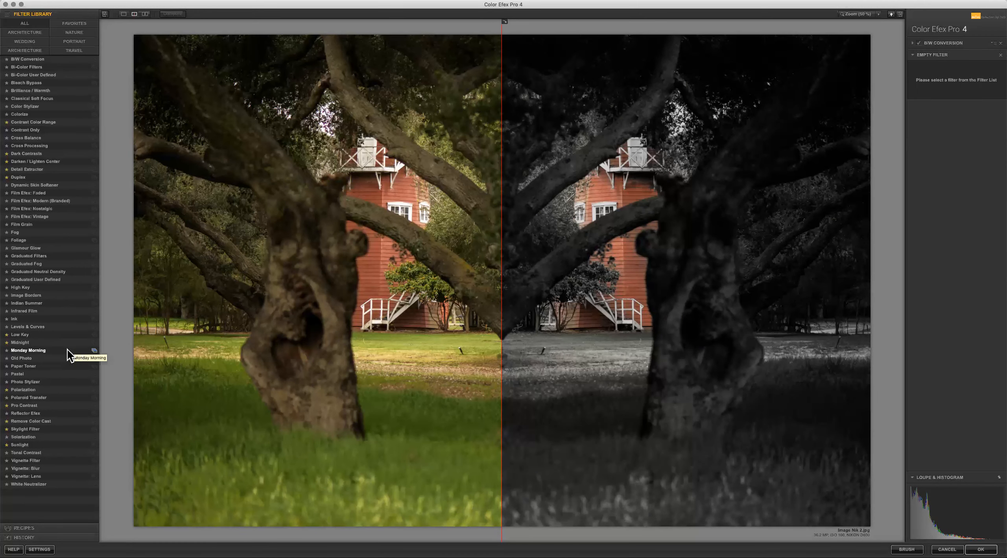
left_click(21, 351)
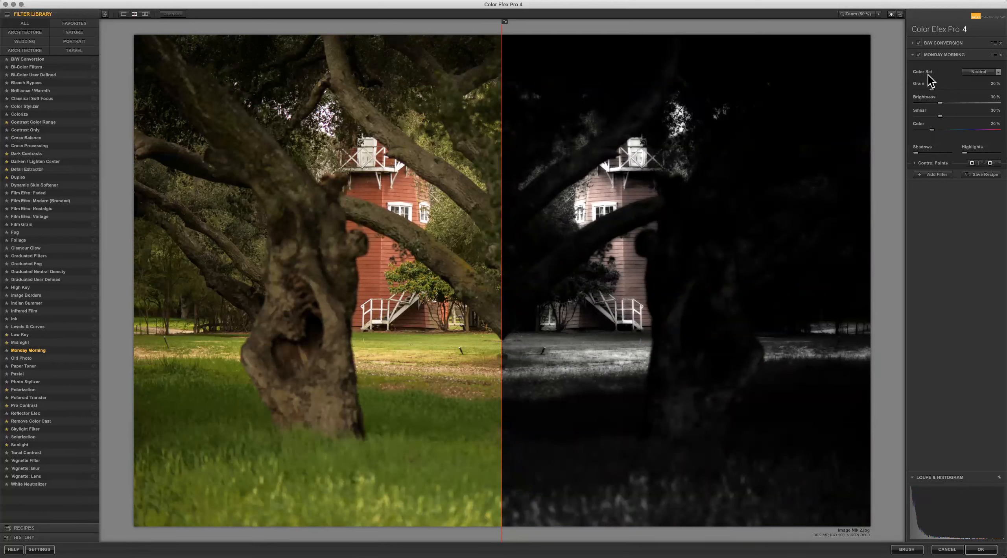
left_click(992, 75)
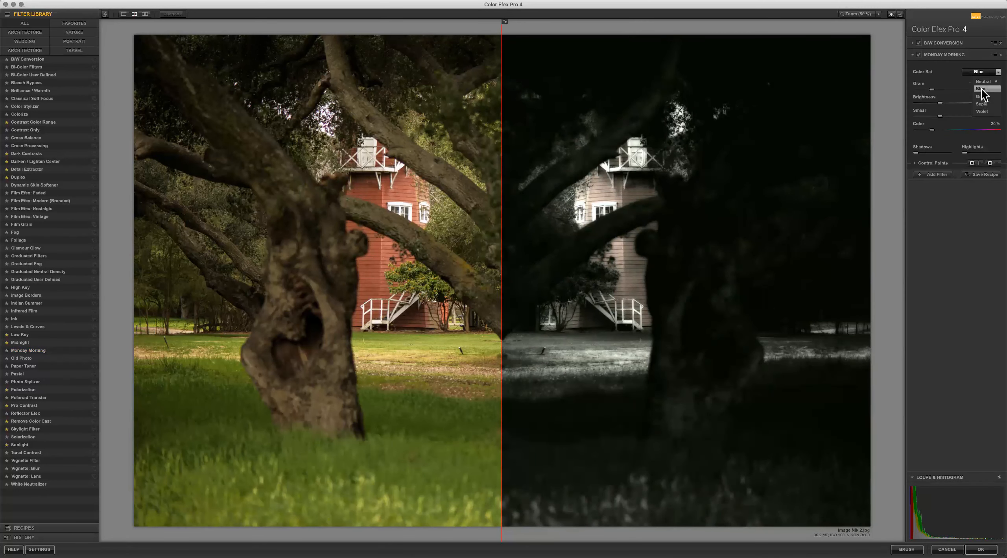
left_click(982, 111)
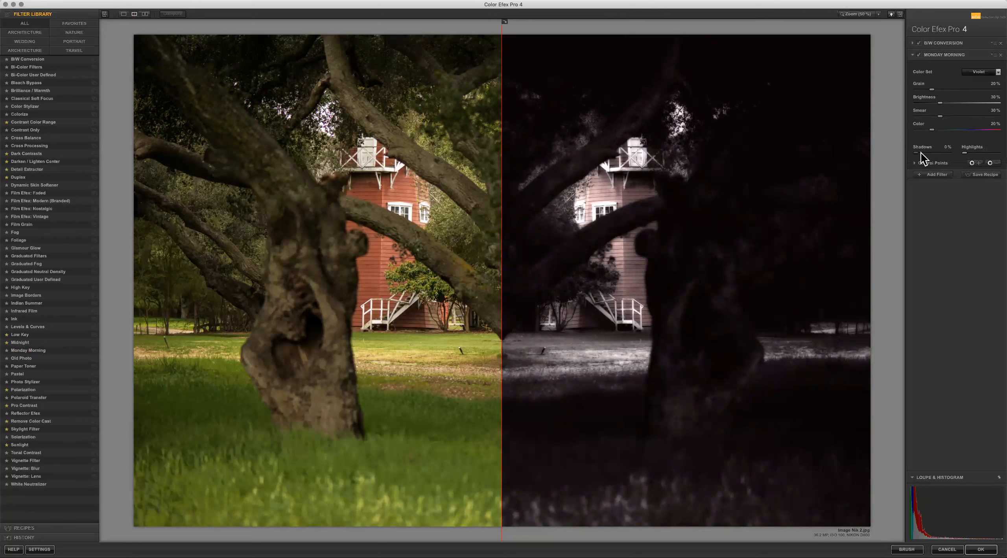
- Try a filter-removing control point on the tree trunk and delete it
left_click(979, 163)
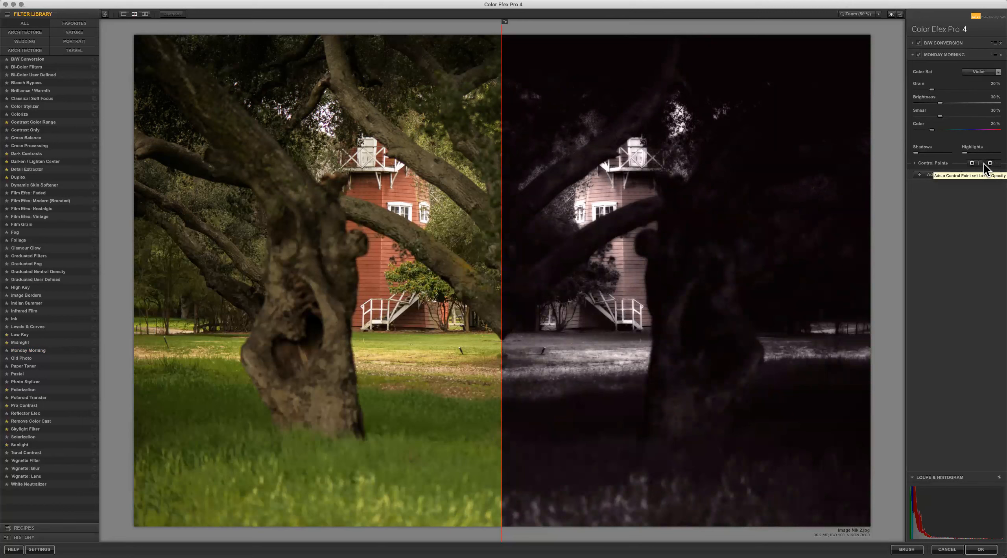
left_click(684, 227)
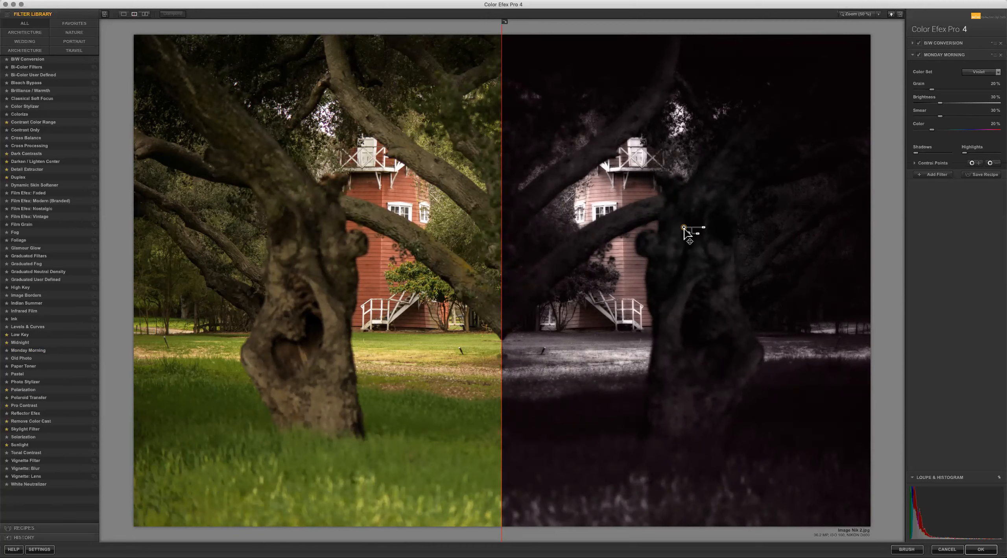
key("Delete")
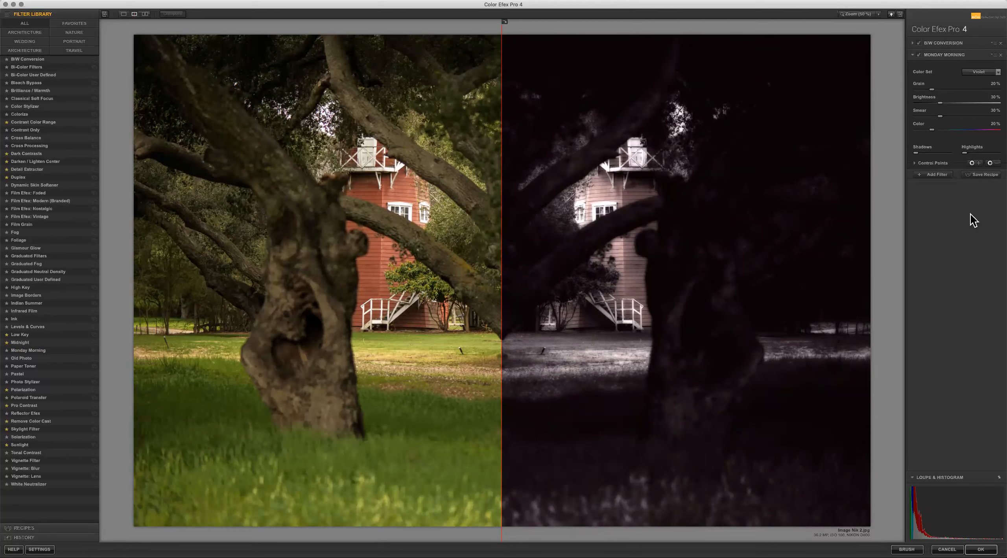
- Compare the control-point copy and reset options of the Monday Morning filter, checking the B/W Conversion settings in between
left_click(994, 55)
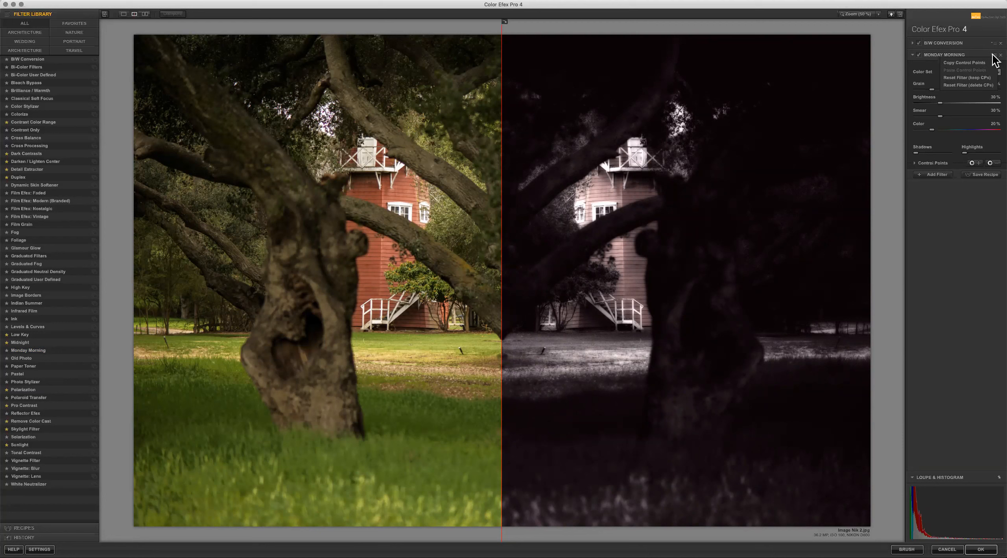
left_click(970, 44)
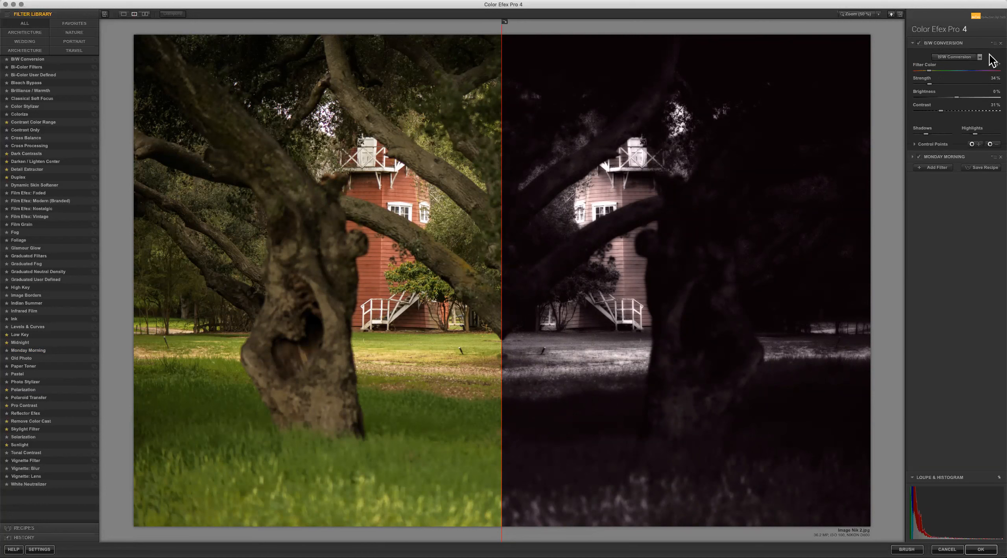
left_click(958, 157)
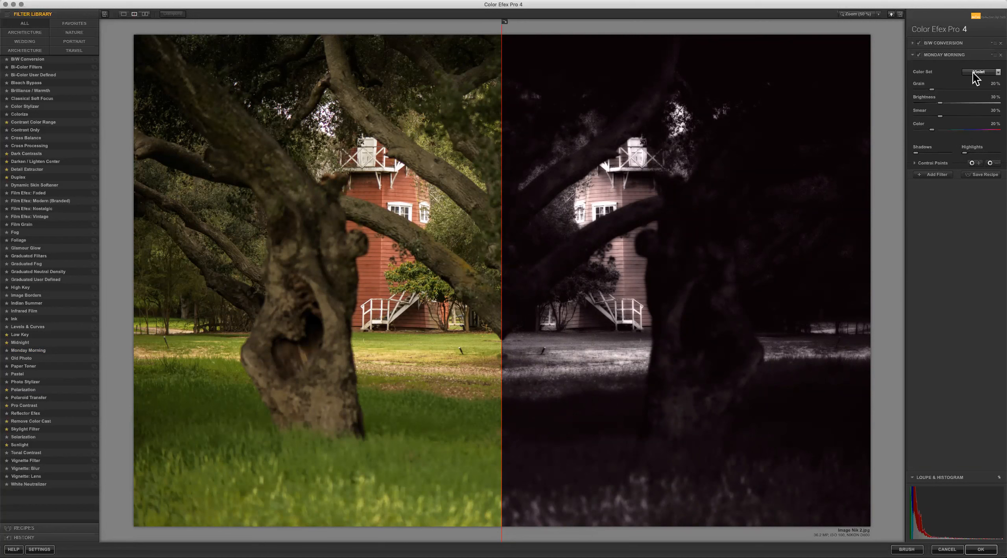
left_click(994, 55)
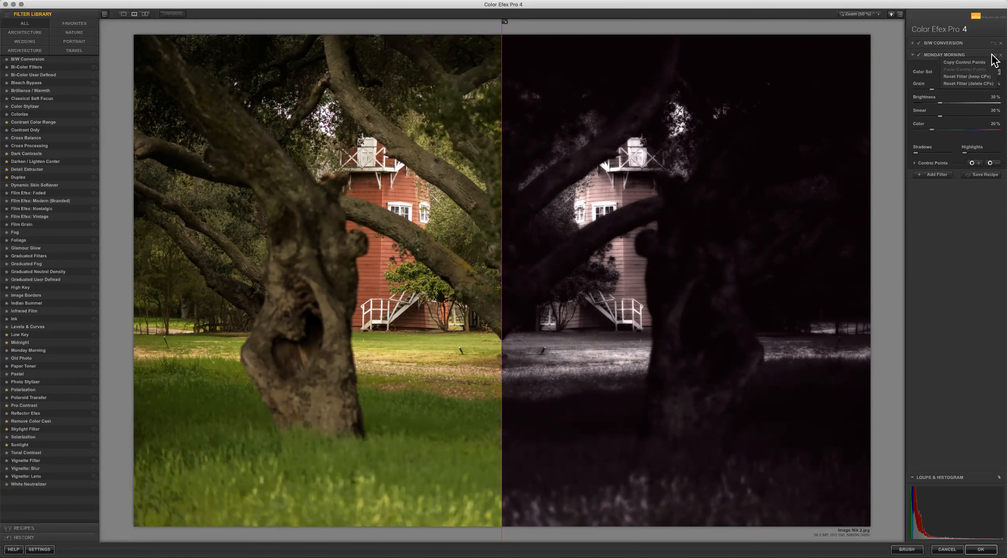
left_click(959, 234)
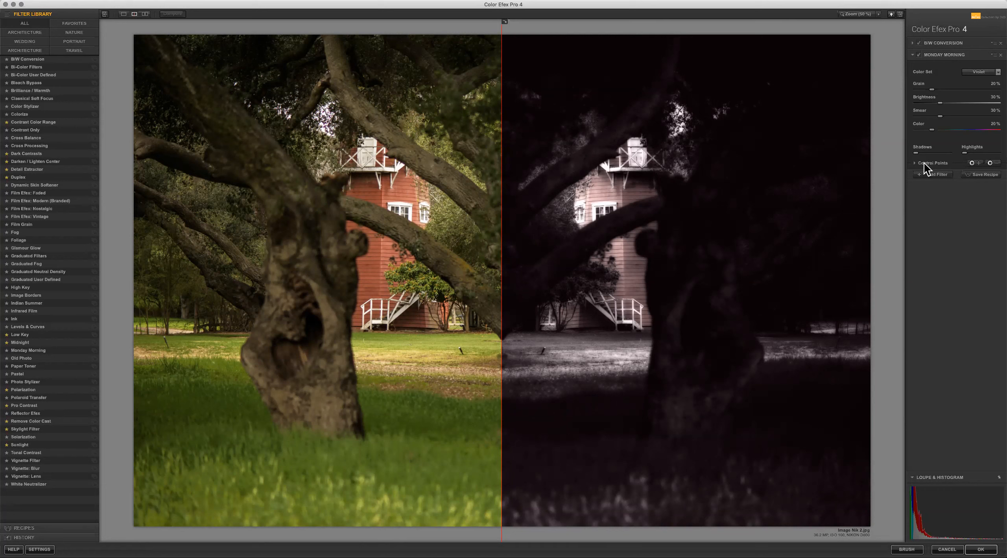
- Place a filter-removing control point on the tower wall above the window and adjust its radius to 44%
left_click(977, 162)
left_click(991, 163)
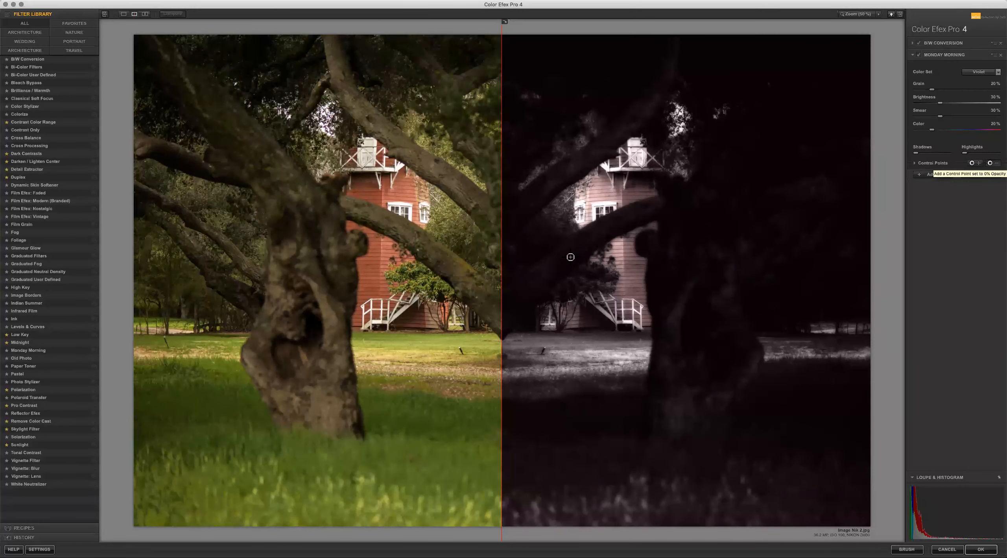
left_click(604, 194)
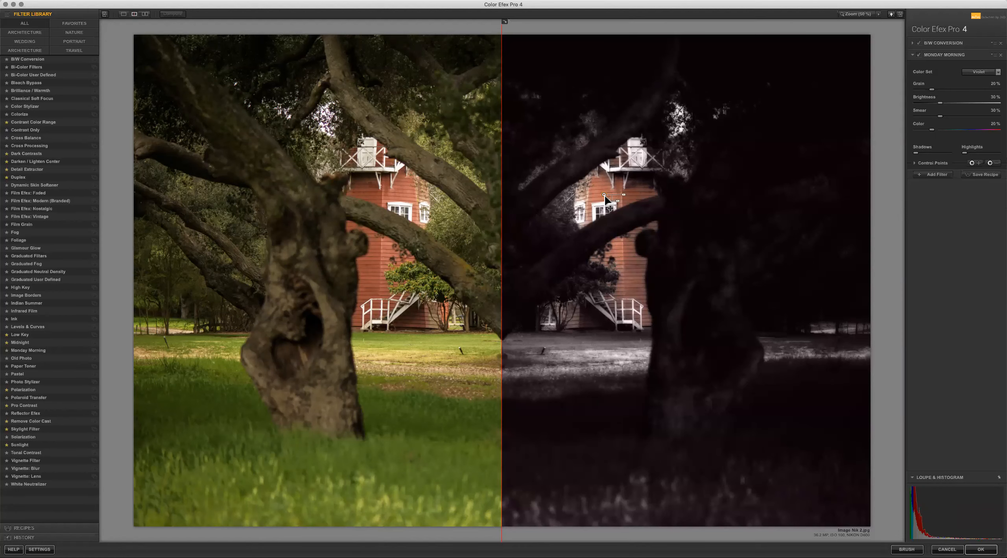
left_click_drag(624, 194, 631, 195)
- Place a filter-applying control point on the branch beside the tower and duplicate it twice over the foliage near the window
left_click(978, 162)
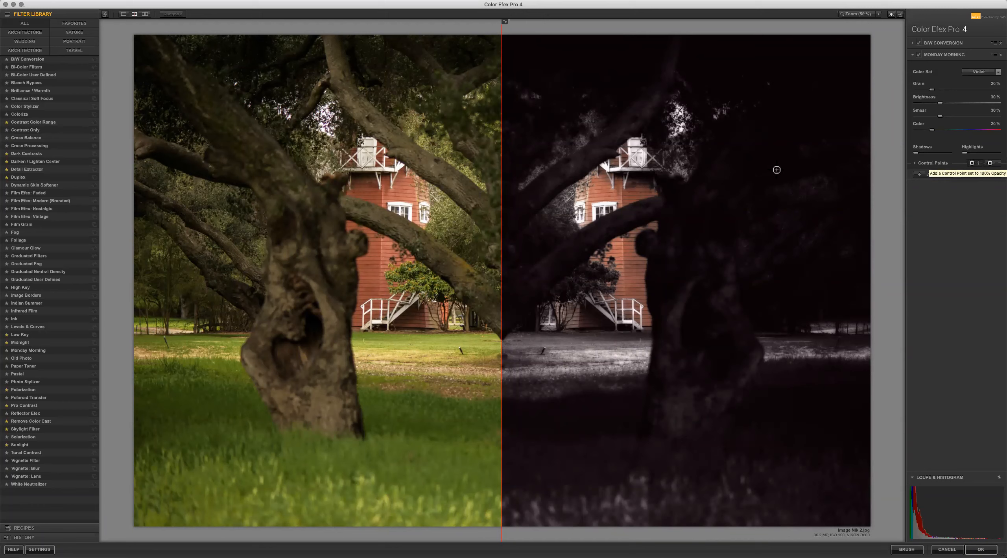
left_click(573, 172)
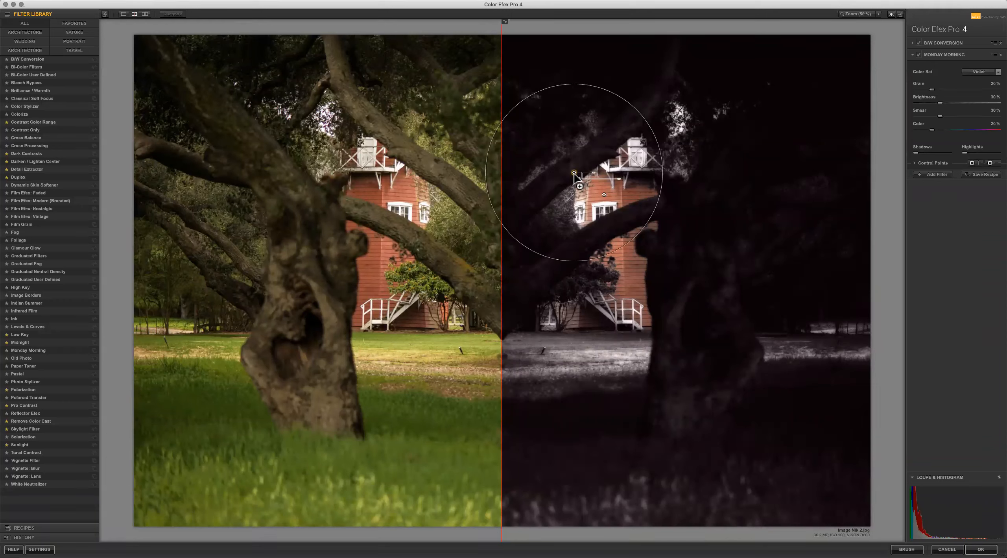
left_click(558, 205)
left_click_drag(561, 213, 563, 201)
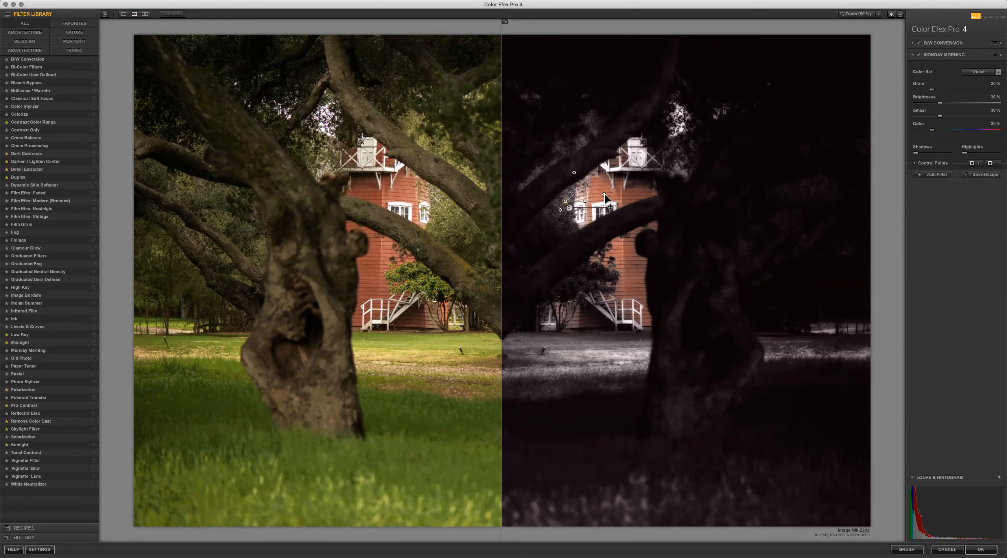
- Select the tower wall's control point, expand the Control Points list and show the selection masks of all control points
left_click(603, 194)
left_click(916, 163)
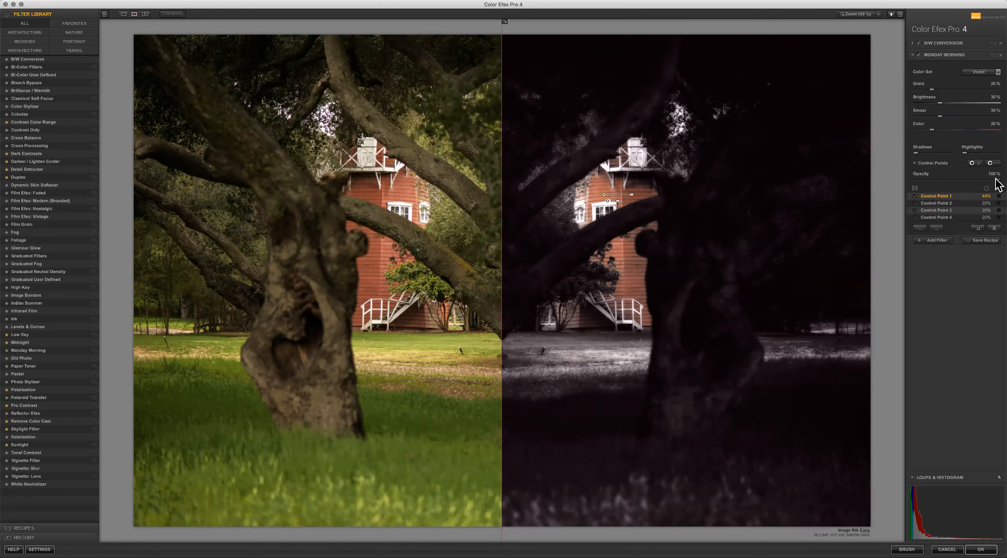
mouse_move(995, 180)
left_mouse_down()
mouse_move(908, 184)
mouse_move(997, 186)
left_mouse_up()
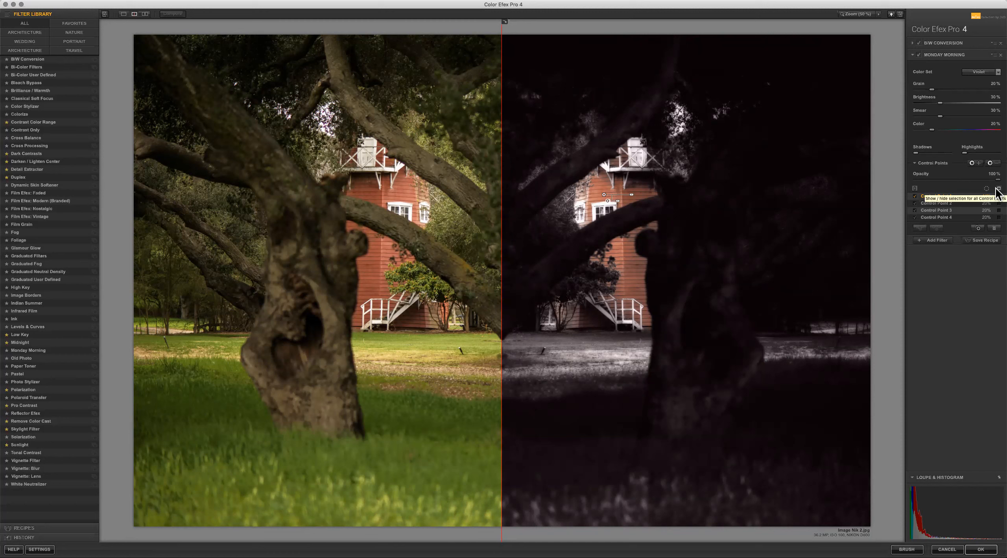
left_click(998, 190)
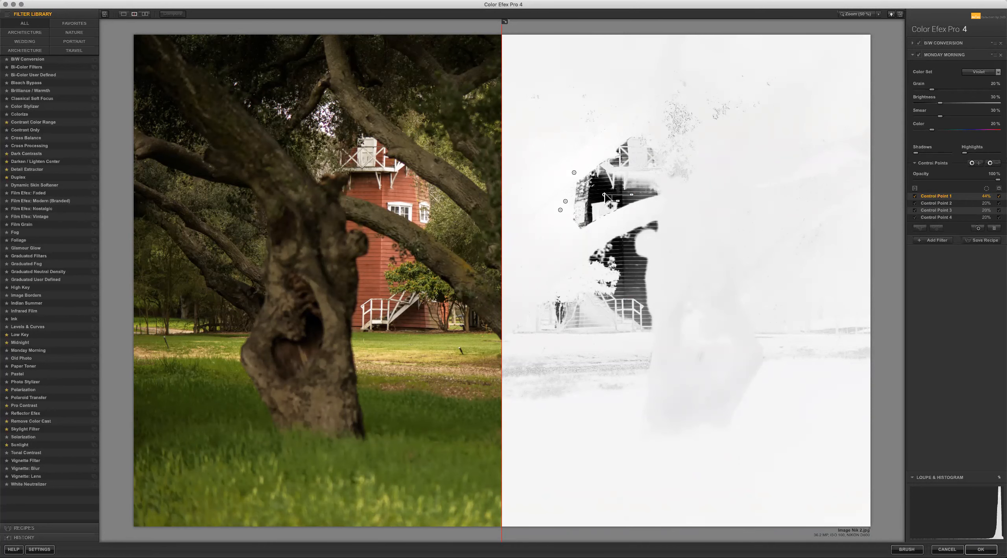
- Duplicate the filter-removing point across the tower wall and the filter-applying point over foliage, branch, lawn and trunk, then hide the masks
left_click_drag(604, 195, 631, 197)
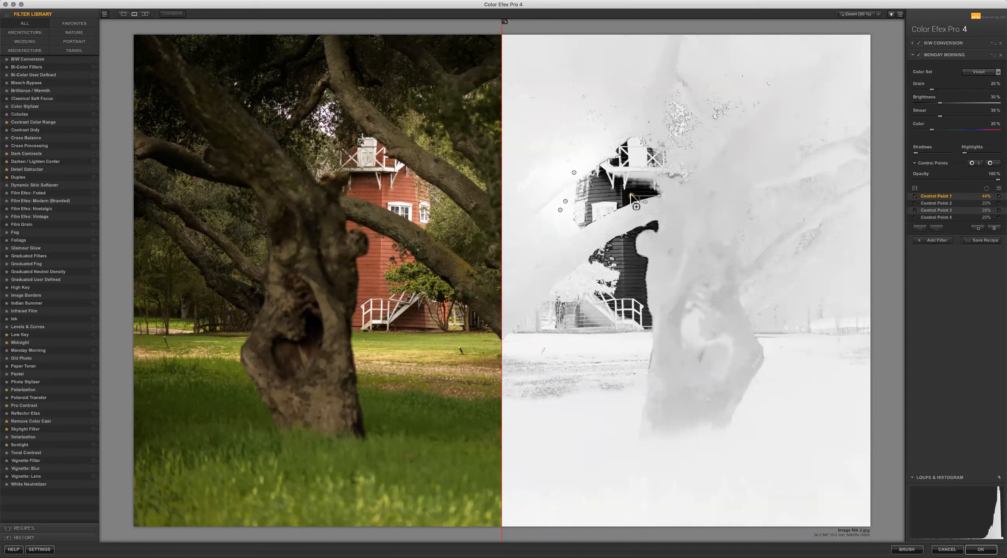
left_click_drag(632, 195, 586, 323)
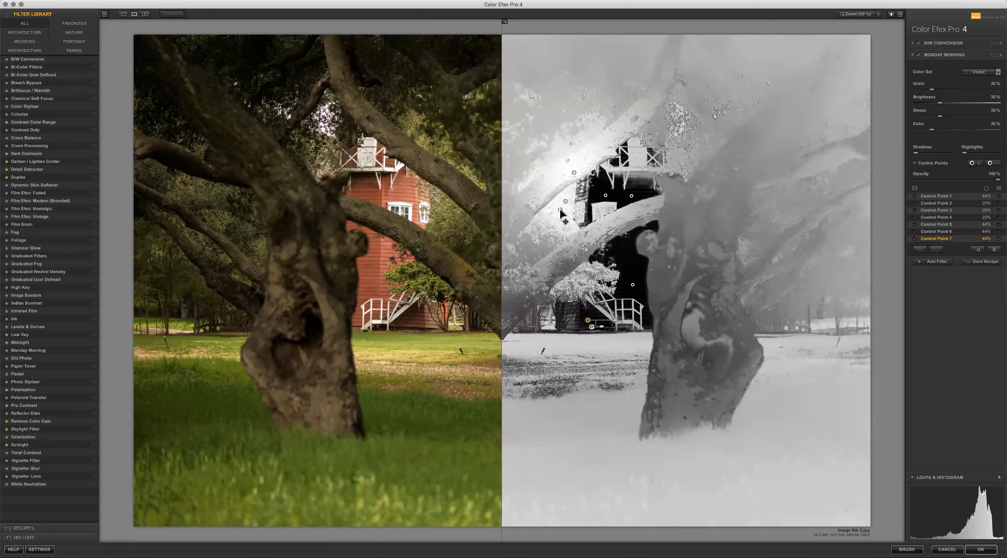
left_click_drag(560, 210, 680, 193, "alt")
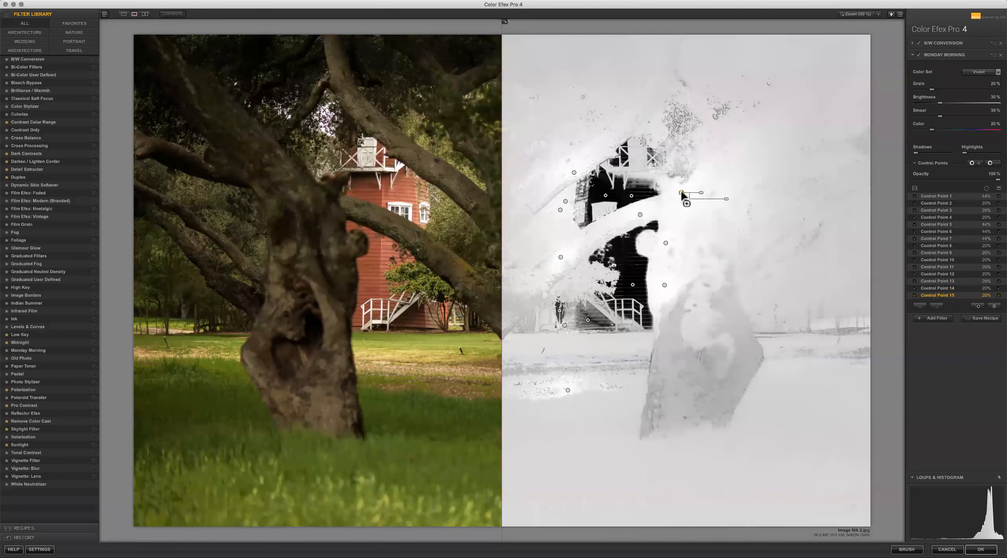
left_click_drag(686, 241, 675, 352)
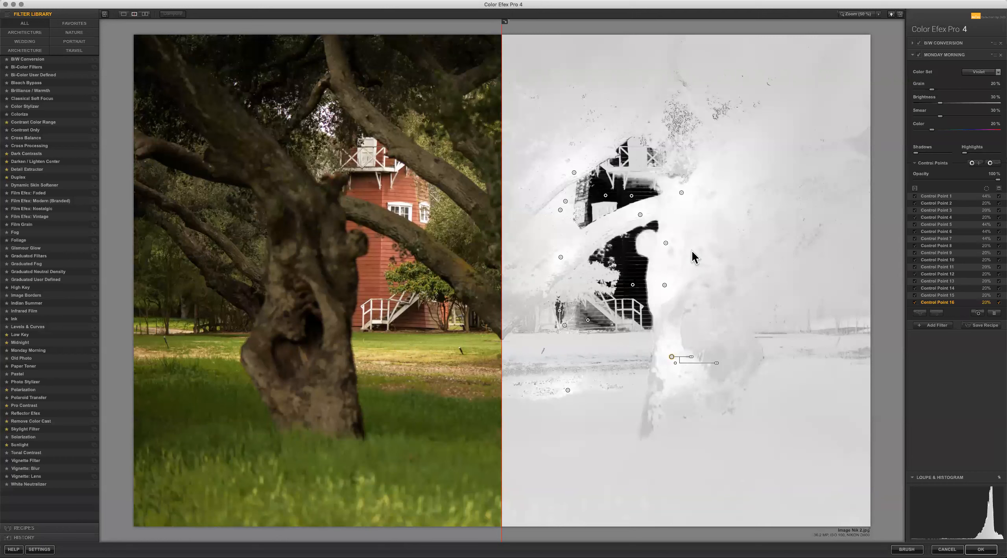
left_click(998, 189)
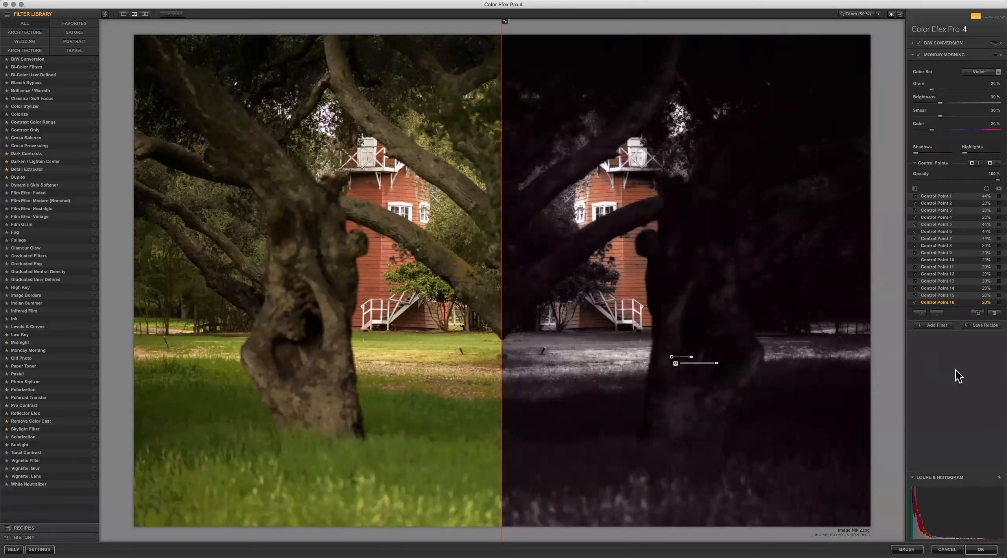
- Toggle the effect of all control points off and on, compare with the original in single image view, and return to split preview
left_click(915, 188)
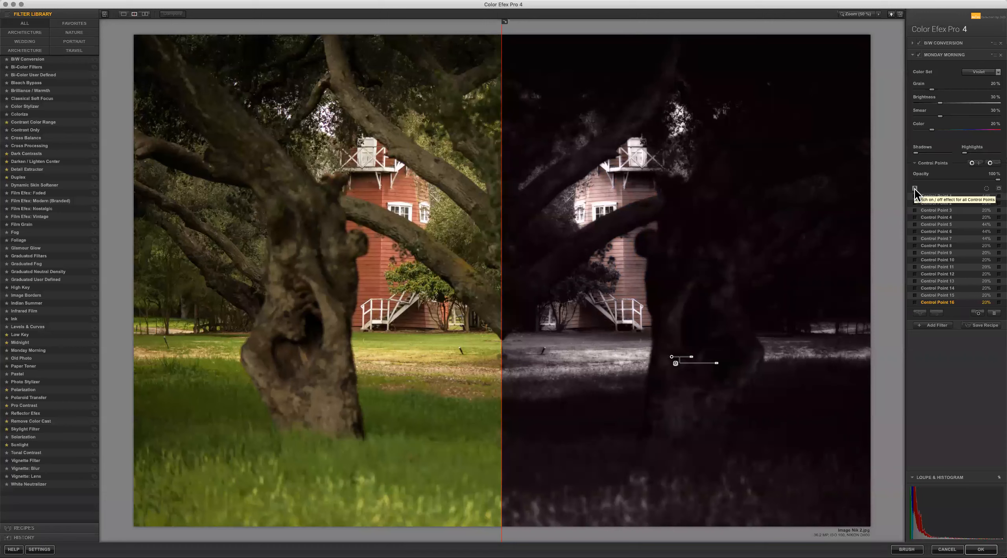
left_click(914, 188)
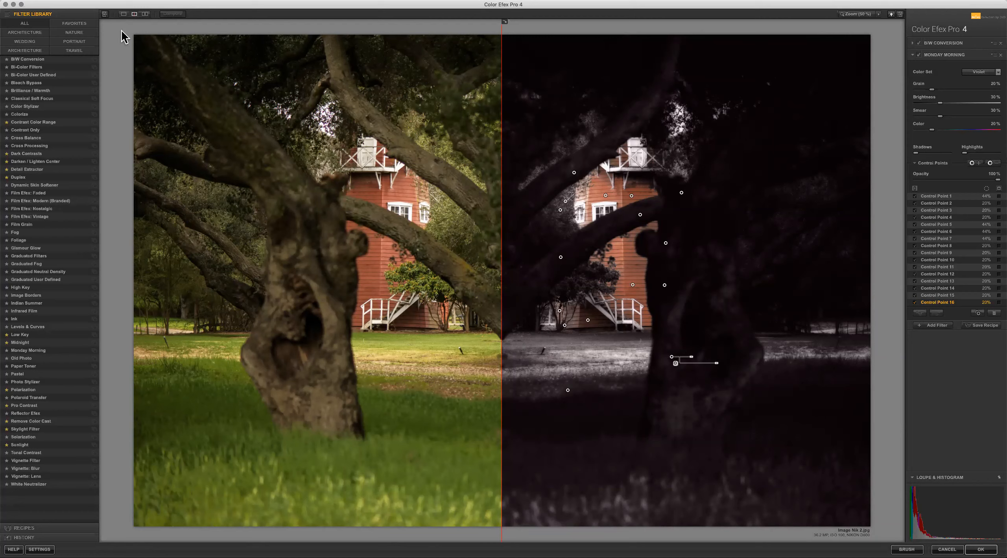
left_click(124, 14)
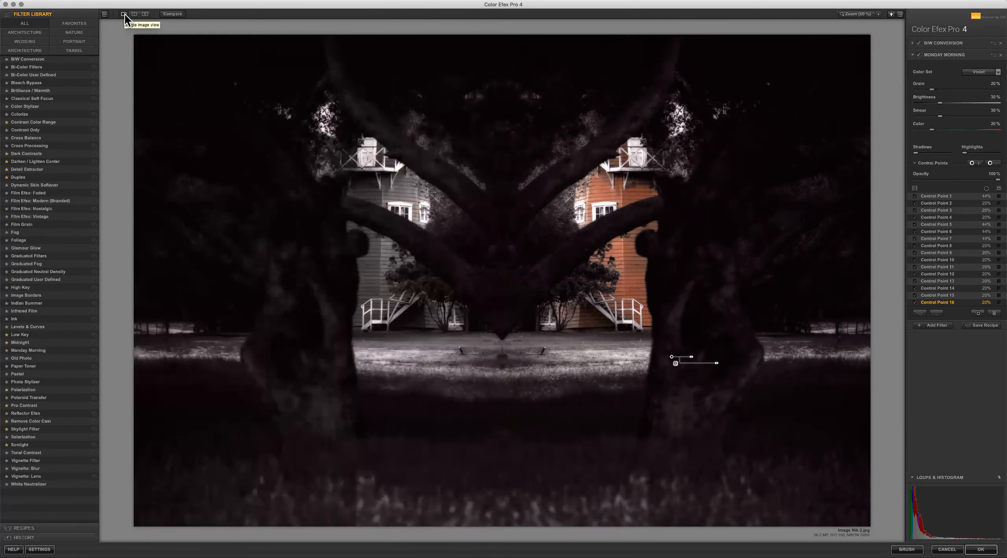
left_click(173, 14)
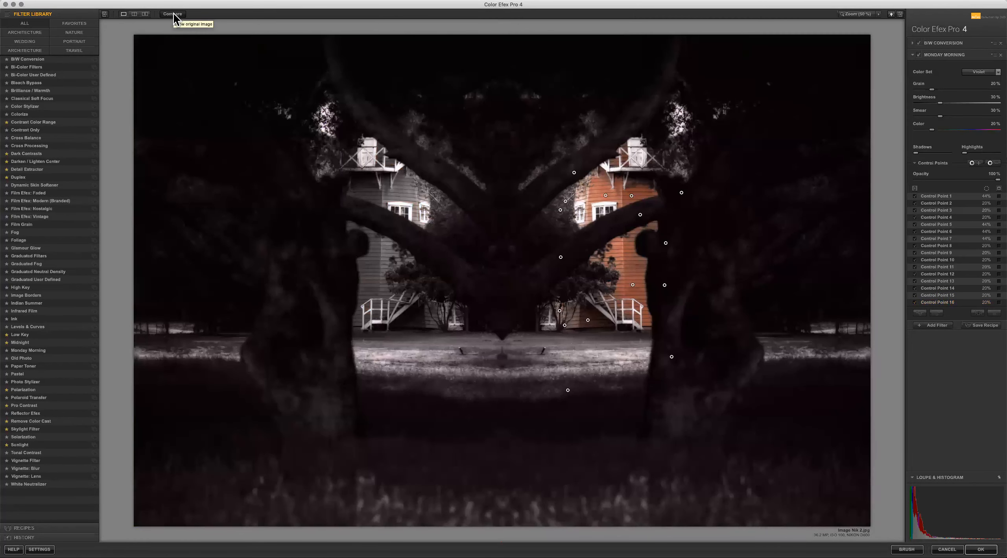
left_click(173, 13)
left_click(135, 14)
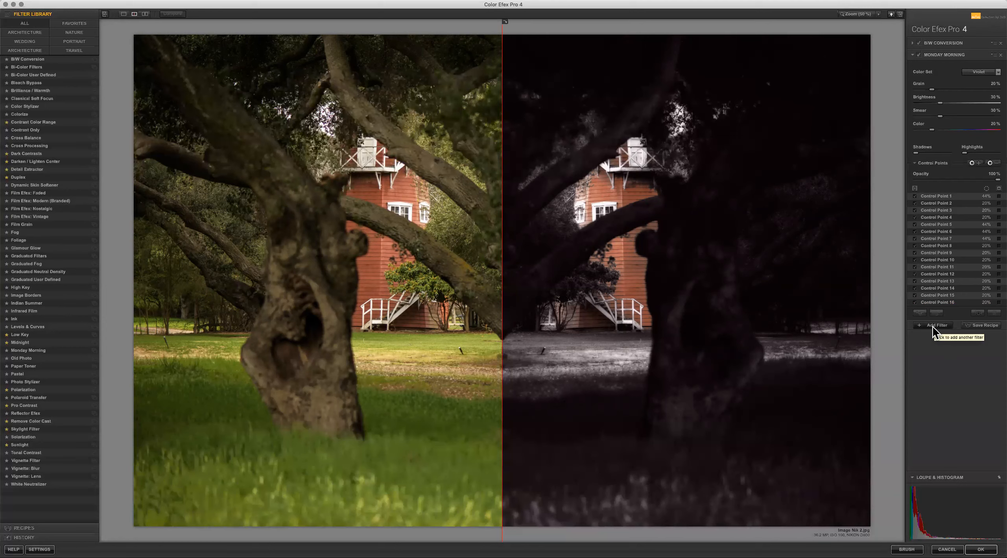
- Collapse the Control Points list, try replacing Monday Morning with the Film Efex: Nostalgic filter, and undo the replacement
left_click(915, 163)
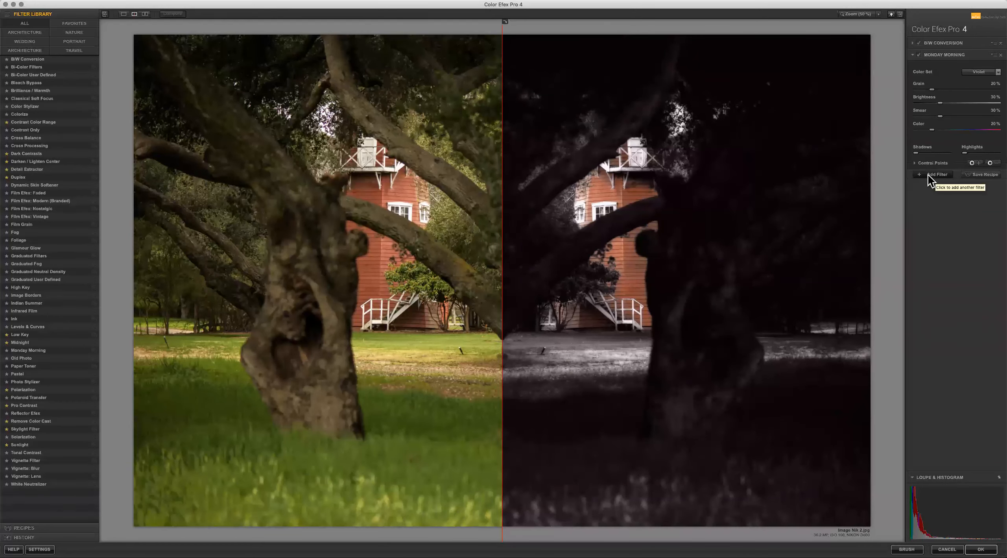
left_click(22, 209)
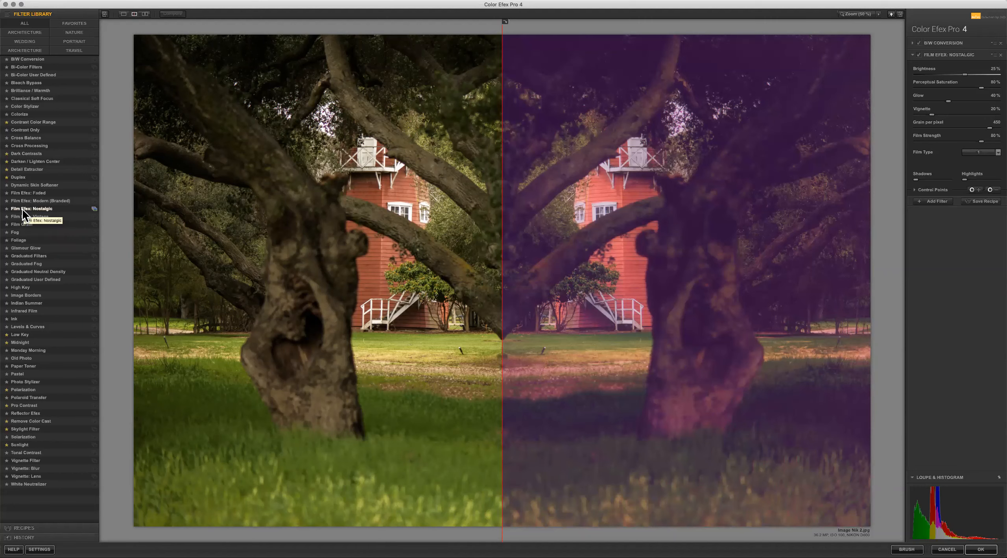
key("super+z")
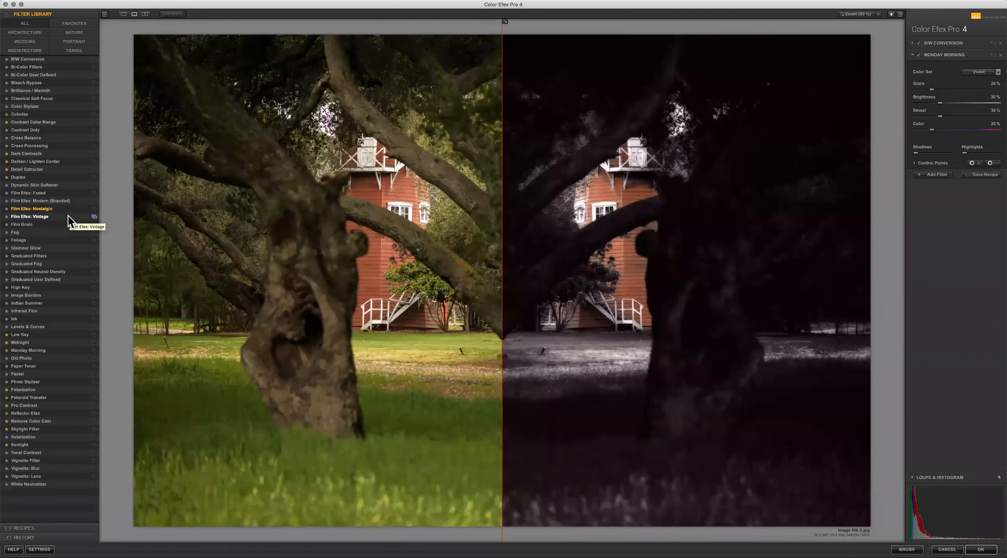
- Add Film Efex: Nostalgic after Monday Morning, then try the B/W Conversion brightness at 100% and set it to -25%
left_click(25, 207)
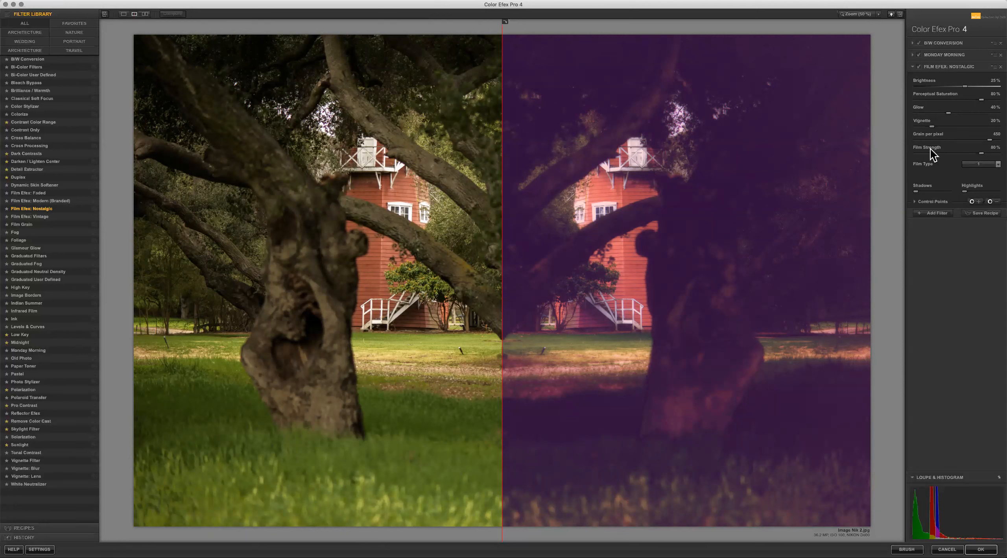
left_click(946, 42)
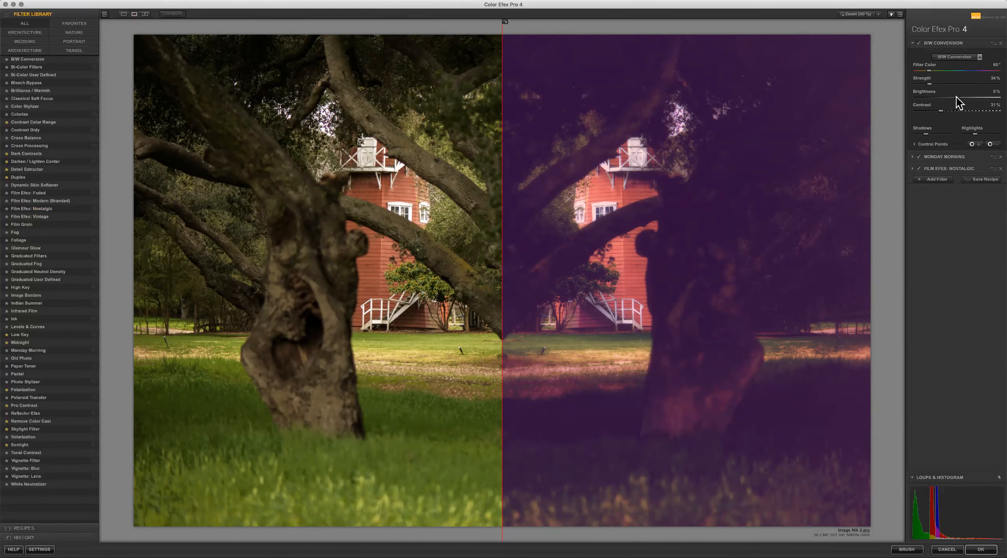
left_click_drag(971, 96, 975, 98)
left_click_drag(975, 98, 997, 98)
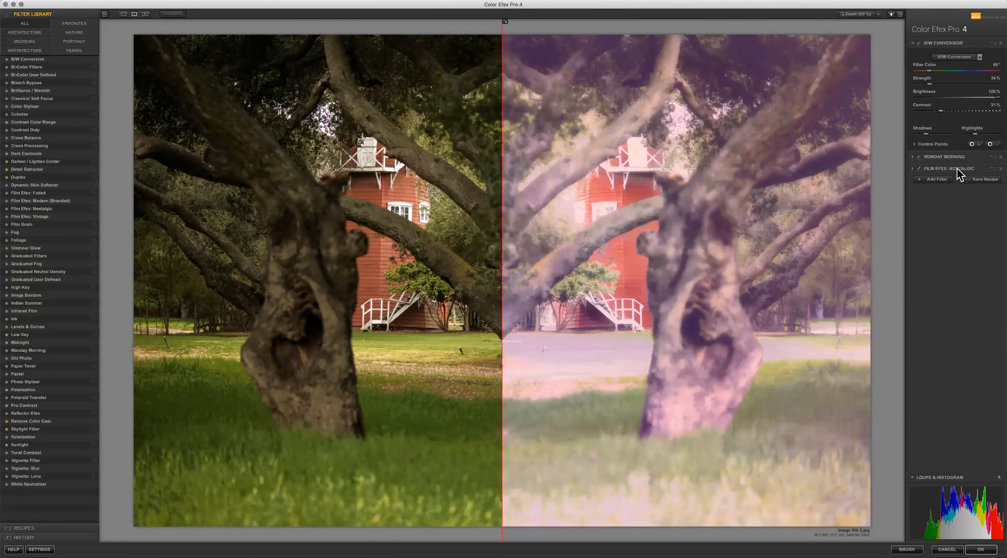
left_click_drag(995, 97, 952, 103)
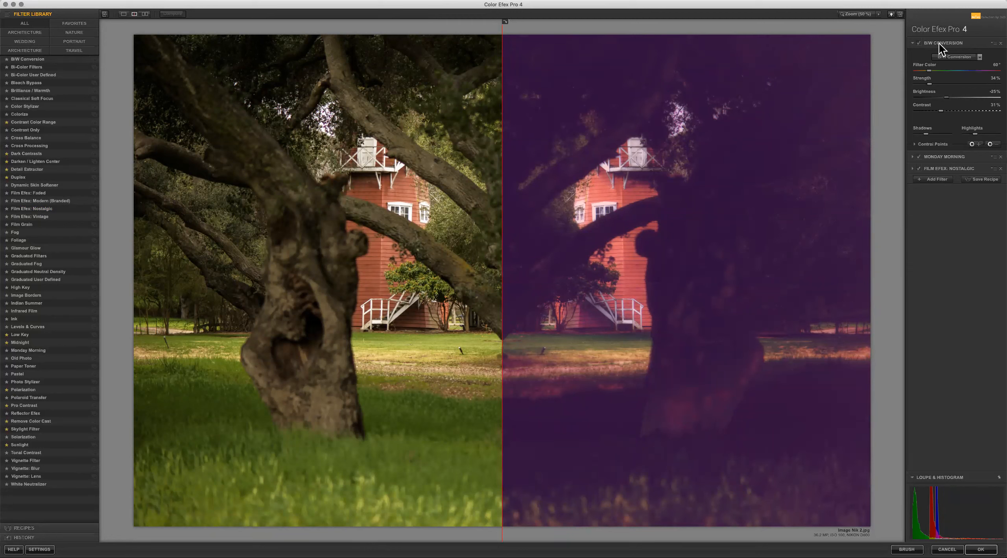
- Move Film Efex: Nostalgic to the start of the filter stack and begin saving the stack as a custom recipe
left_click(946, 170)
left_click_drag(947, 43, 948, 42)
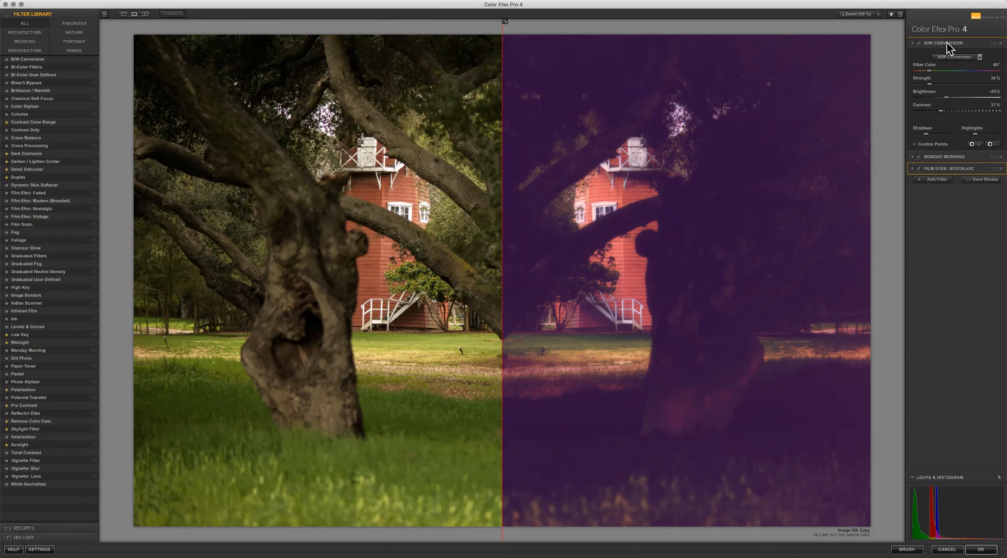
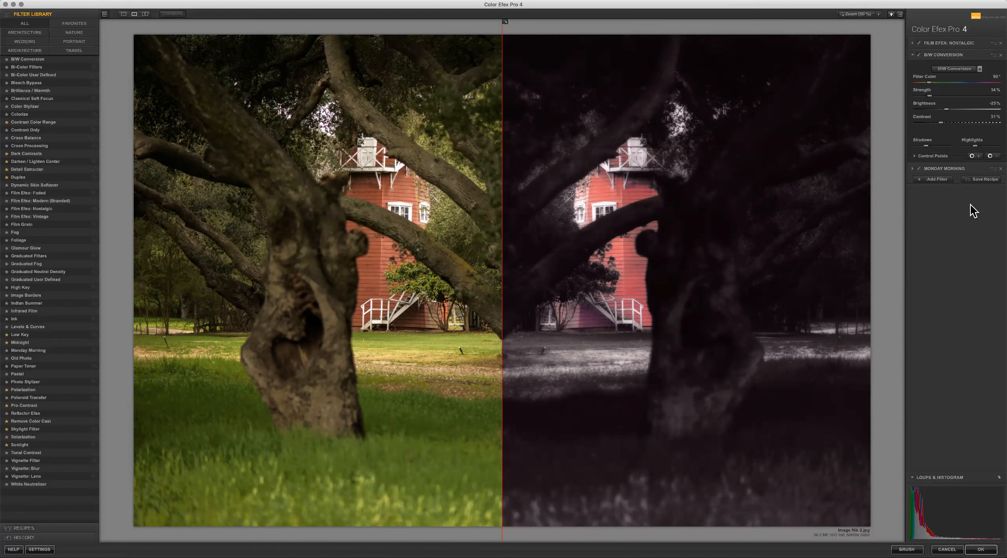
left_click(987, 182)
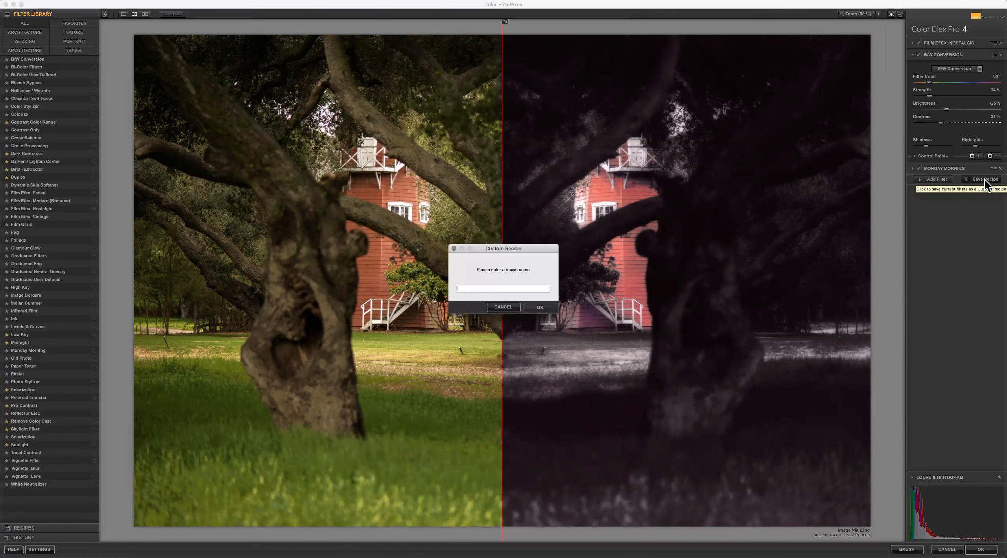
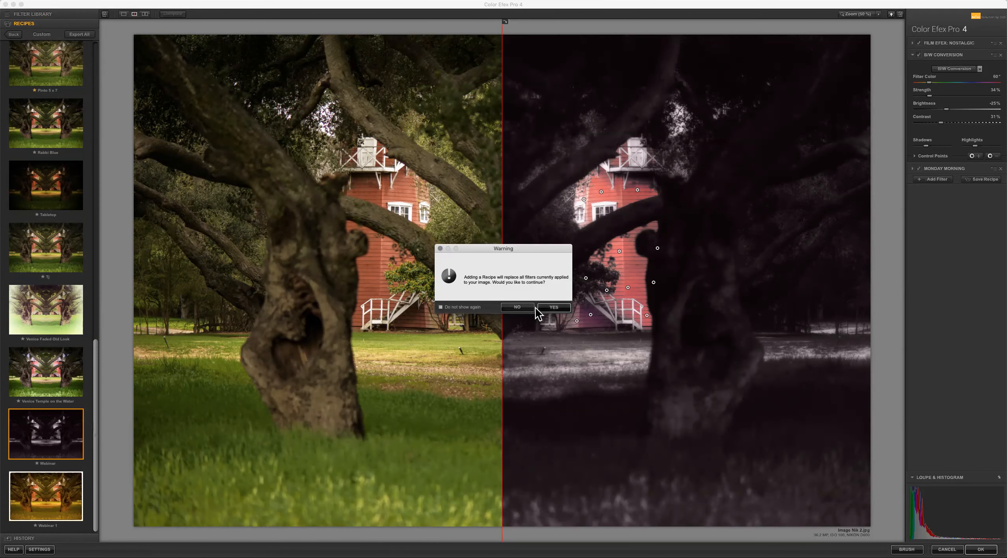
- Apply the custom recipe Venice Faded Old Look, replacing all current filters, and return to the filter library
left_click(554, 307)
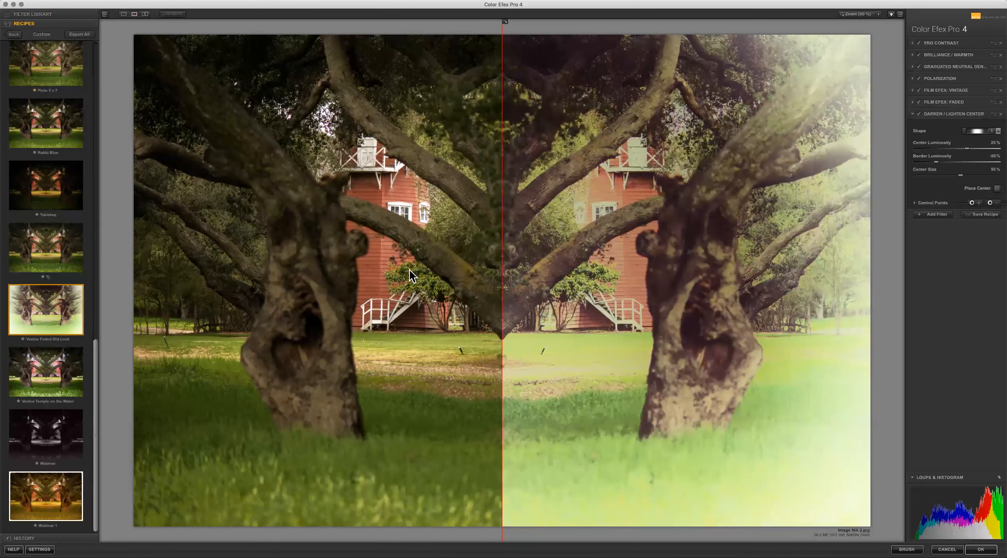
left_click(15, 14)
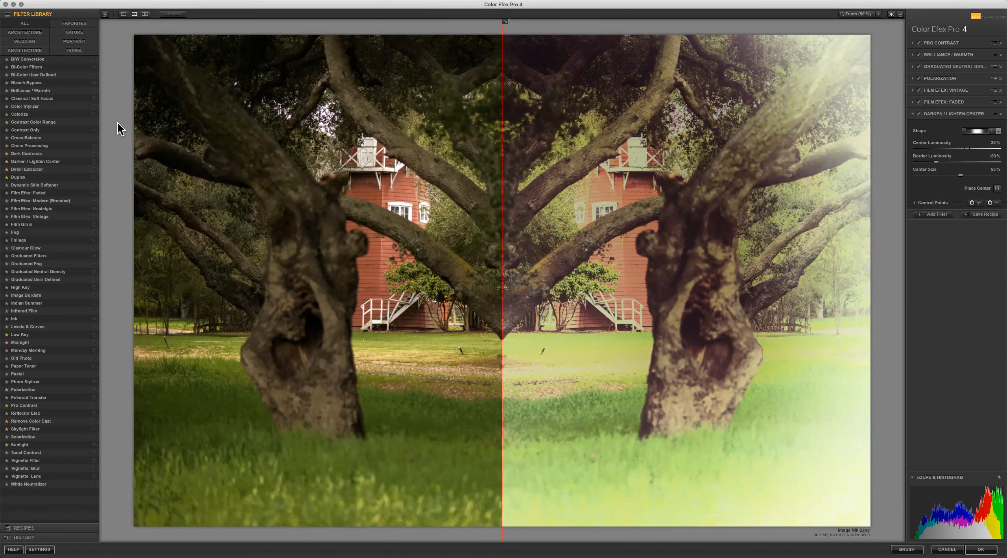
- Browse the filters grouped under Wedding, Travel, Nature and Favorites
left_click(26, 41)
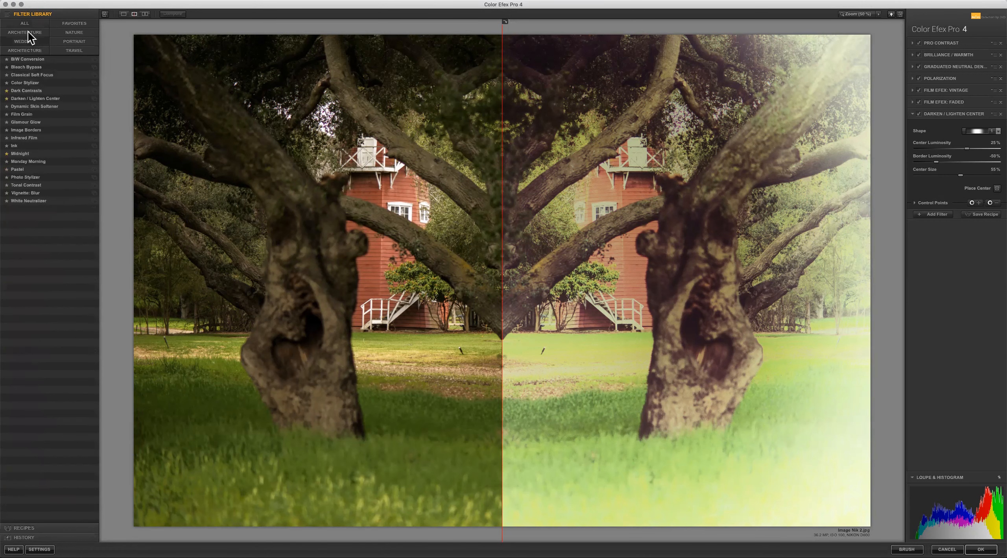
left_click(75, 51)
left_click(75, 32)
left_click(80, 23)
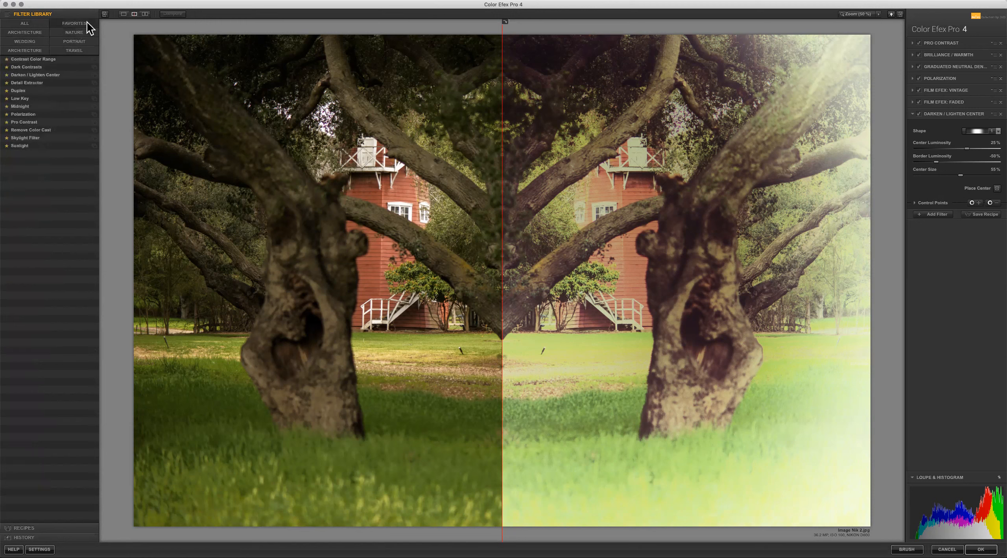
- Mark Contrast Only as a favorite filter, check the Favorites list, and show all filters again
left_click(25, 25)
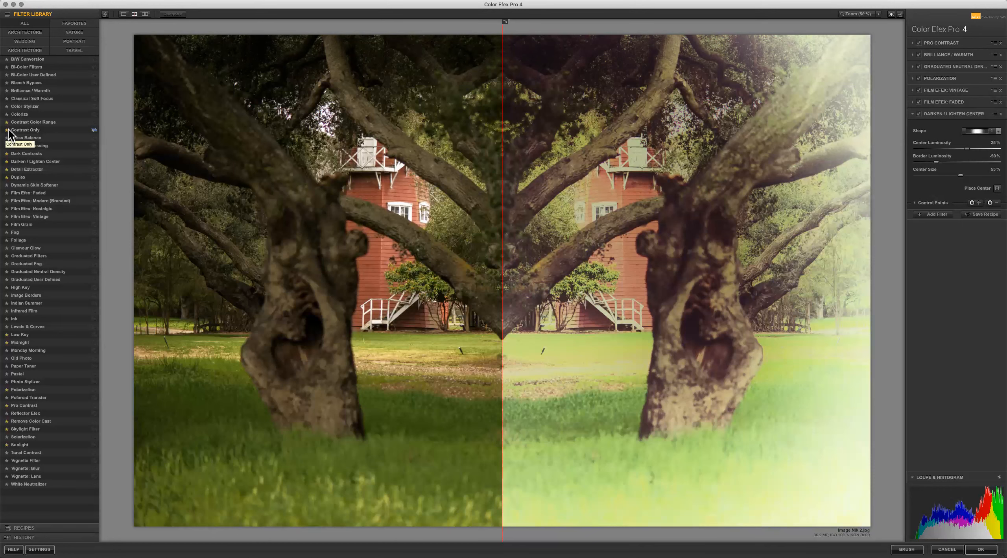
left_click(71, 24)
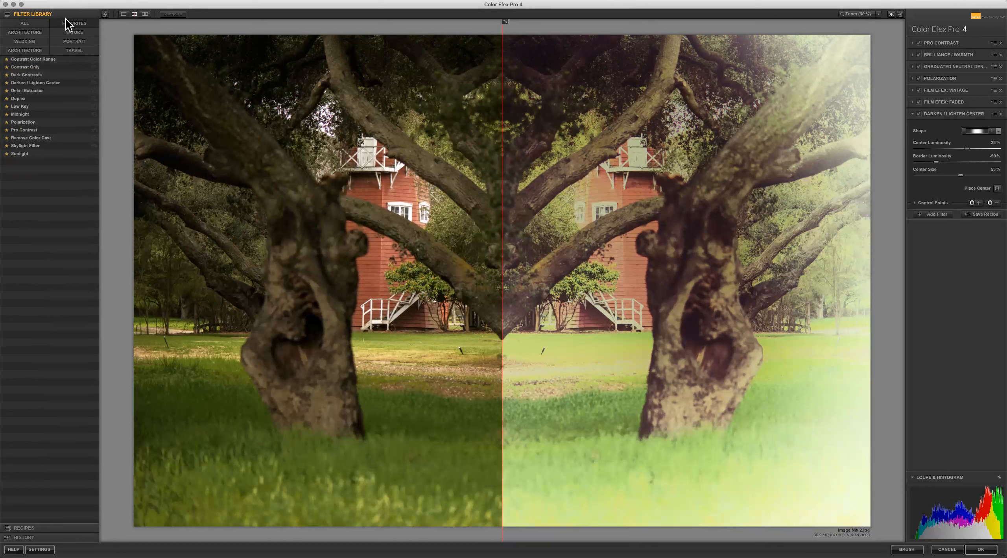
left_click(28, 24)
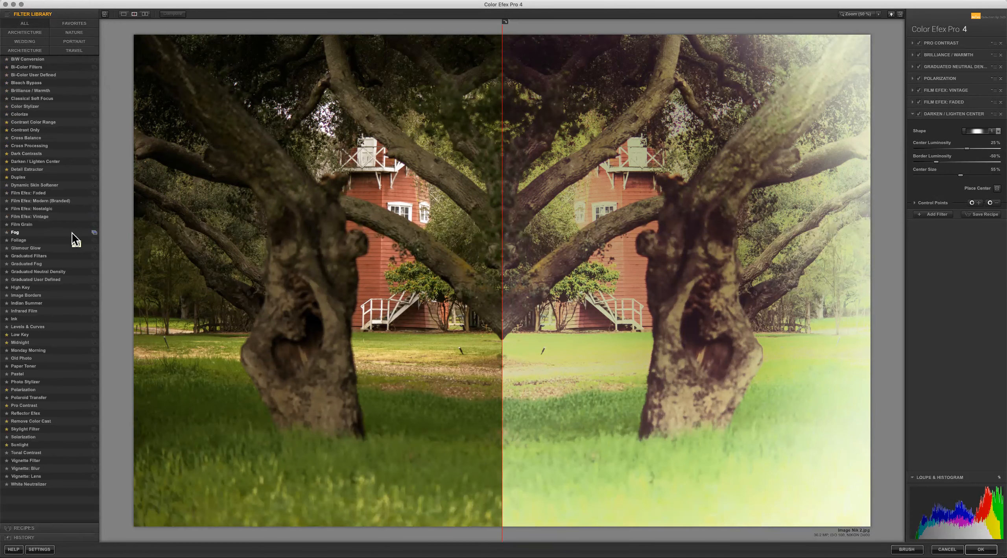
- Replace Darken / Lighten Center with B/W Conversion, then remove every filter from the stack one by one
left_click(31, 60)
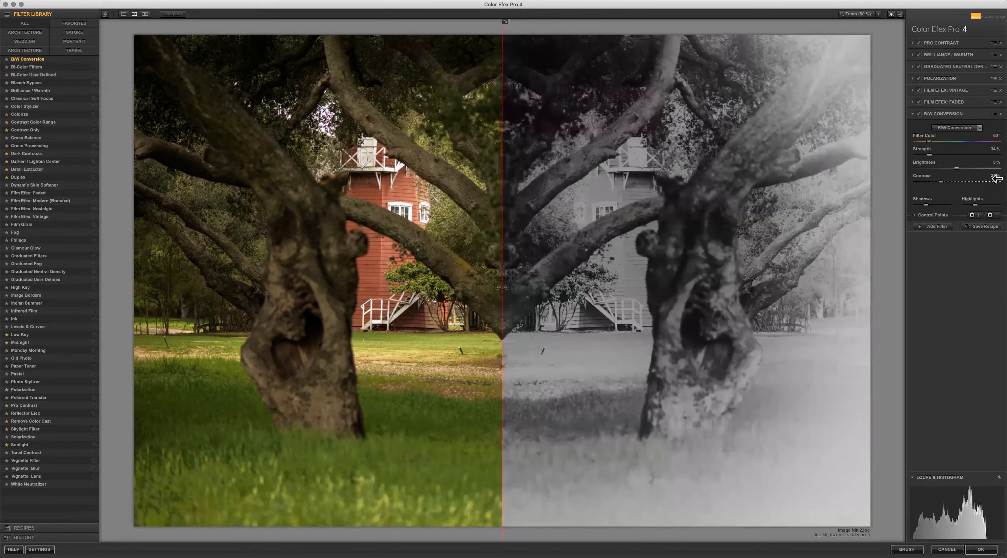
left_click(997, 43)
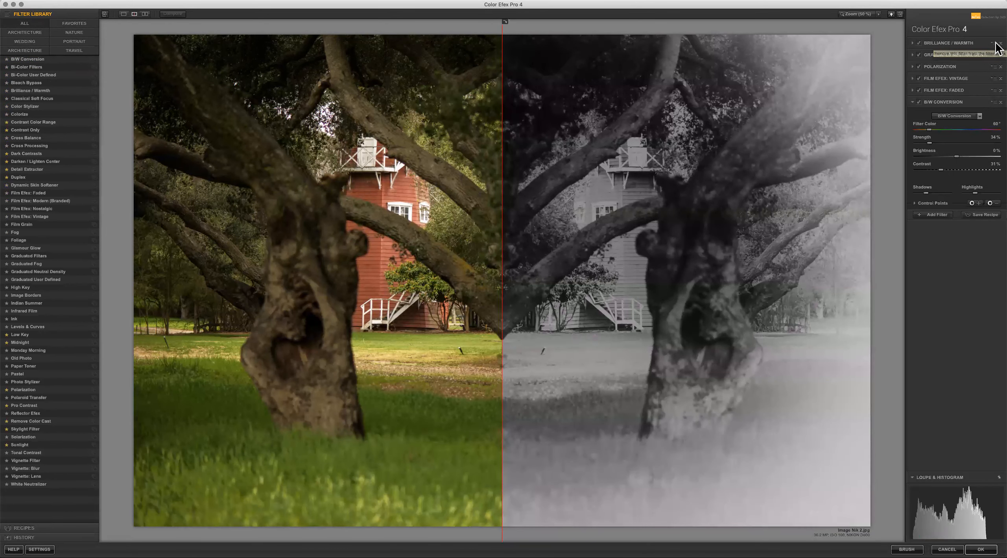
left_click(997, 43)
left_click(996, 43)
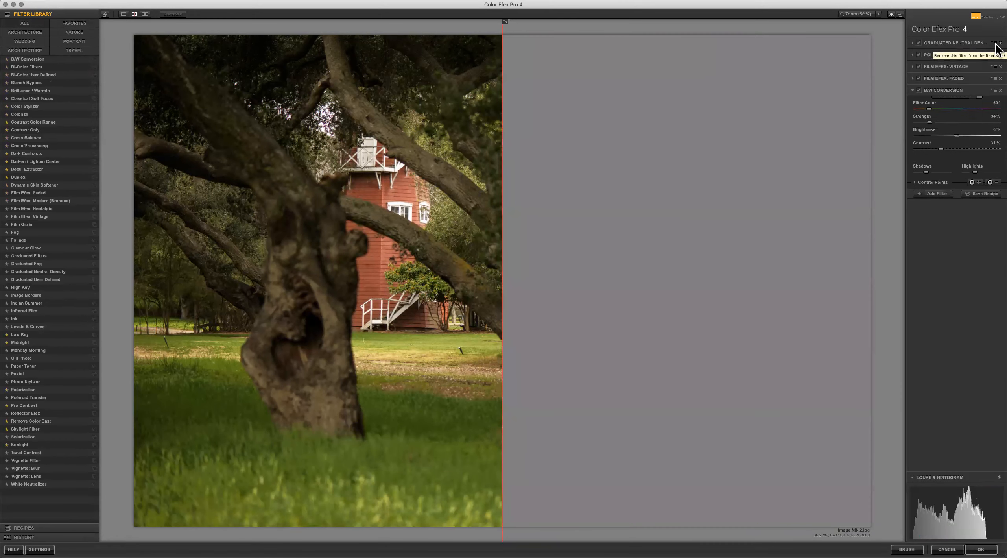
left_click(997, 44)
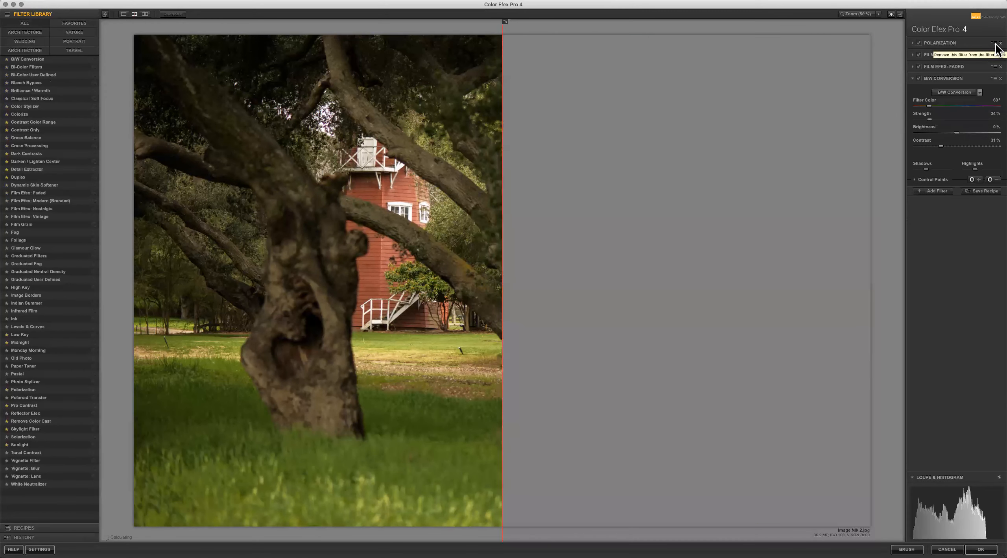
left_click(997, 43)
left_click(997, 44)
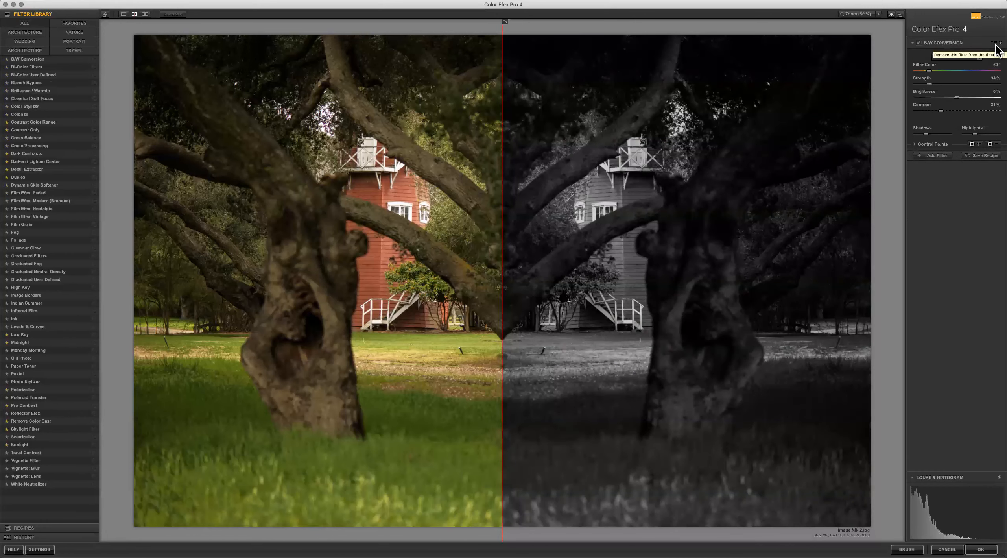
left_click(996, 43)
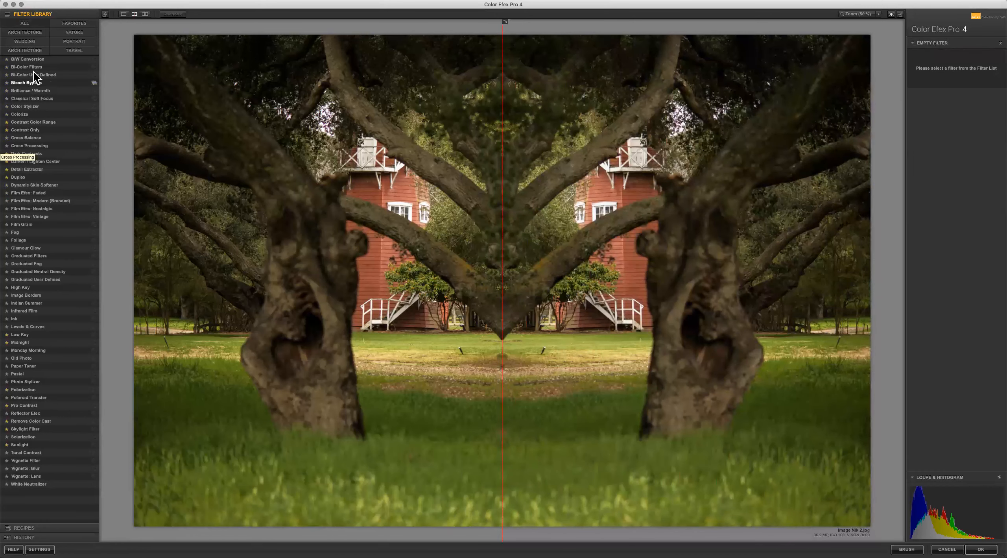
- Preview the library filters in sequence from B/W Conversion to Color Stylizer, comparing Classical Soft Focus and Color Stylizer once more
left_click(24, 59)
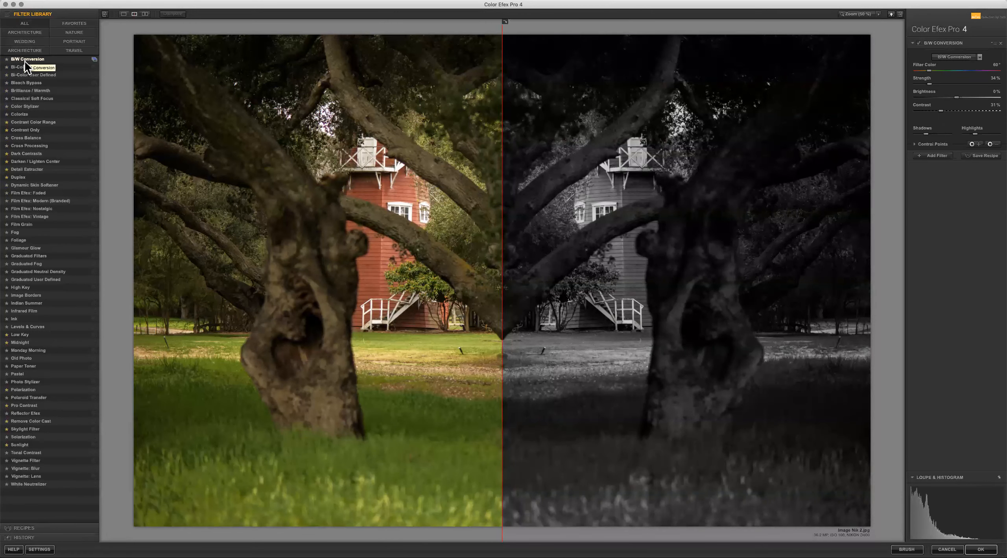
key("Down")
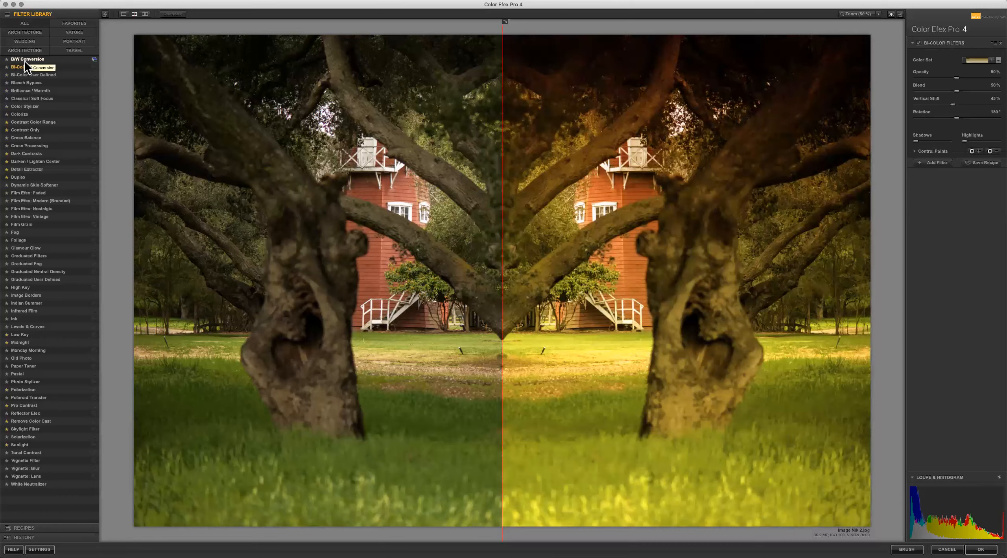
key("Down")
key("Down")
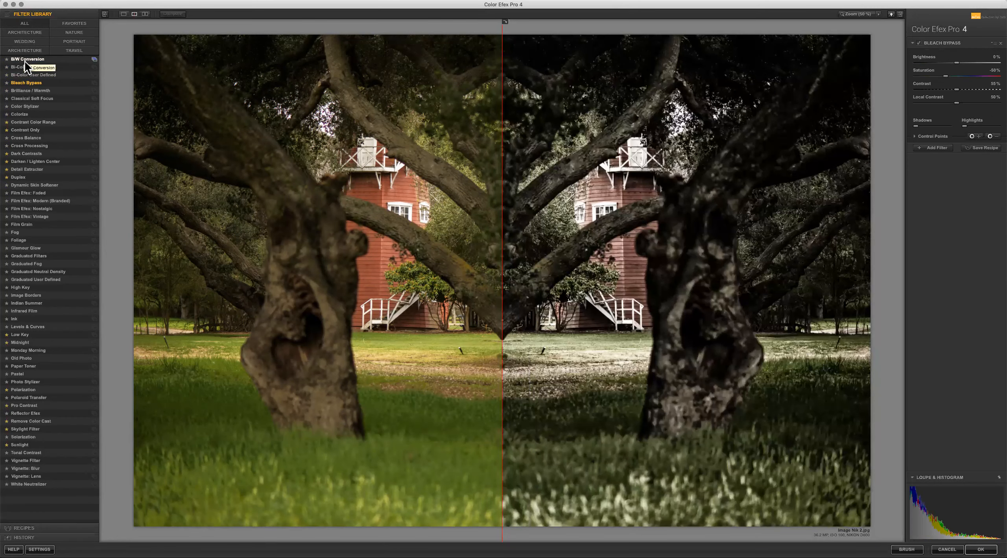
key("Down")
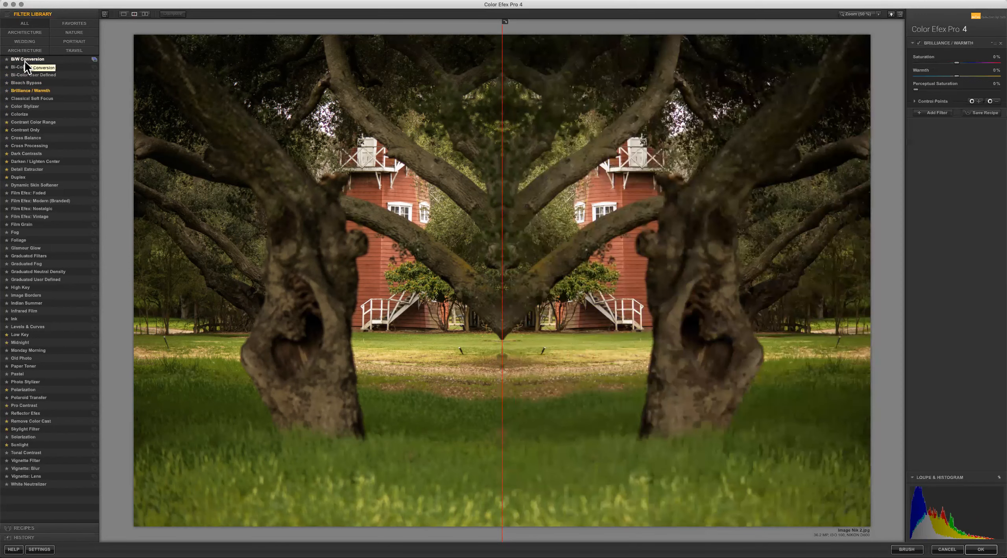
key("Down")
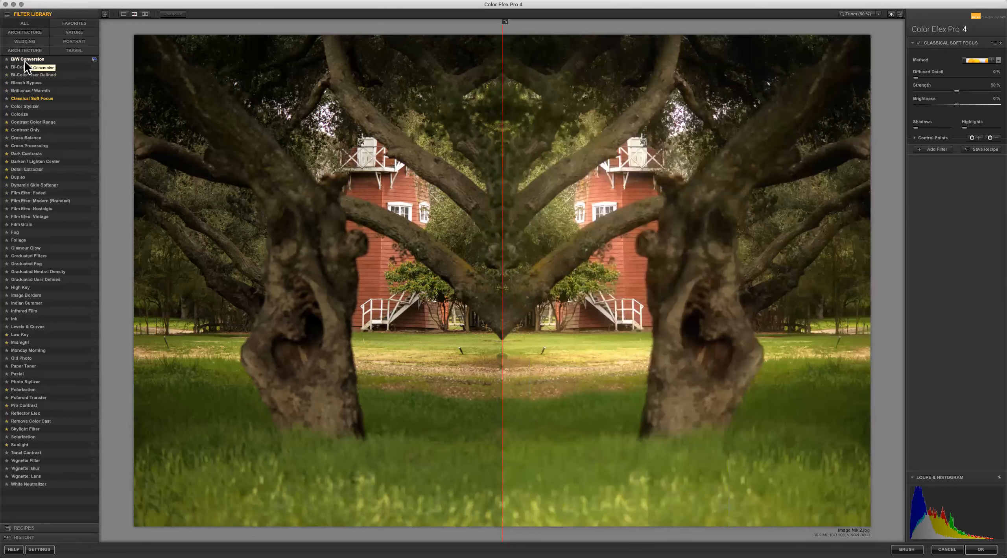
key("Down")
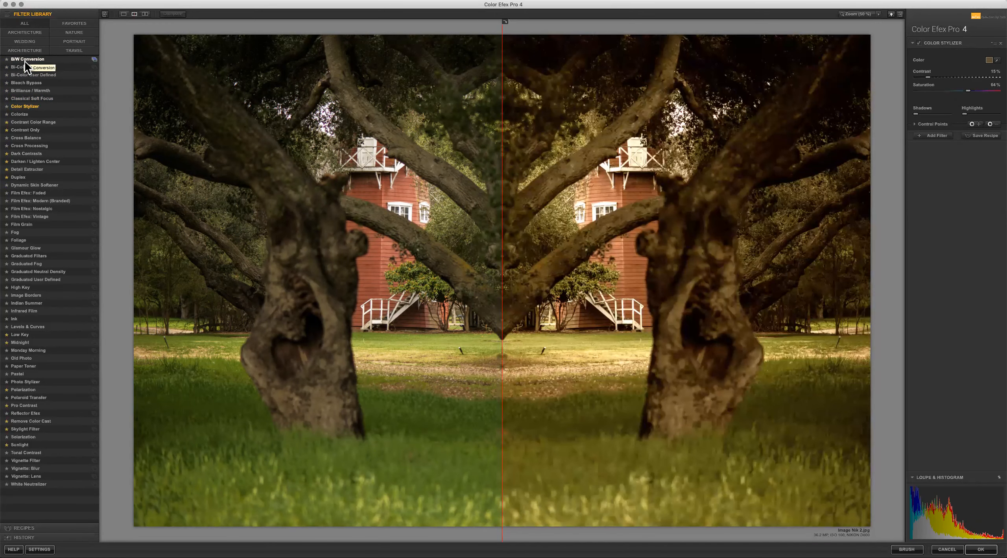
key("Up")
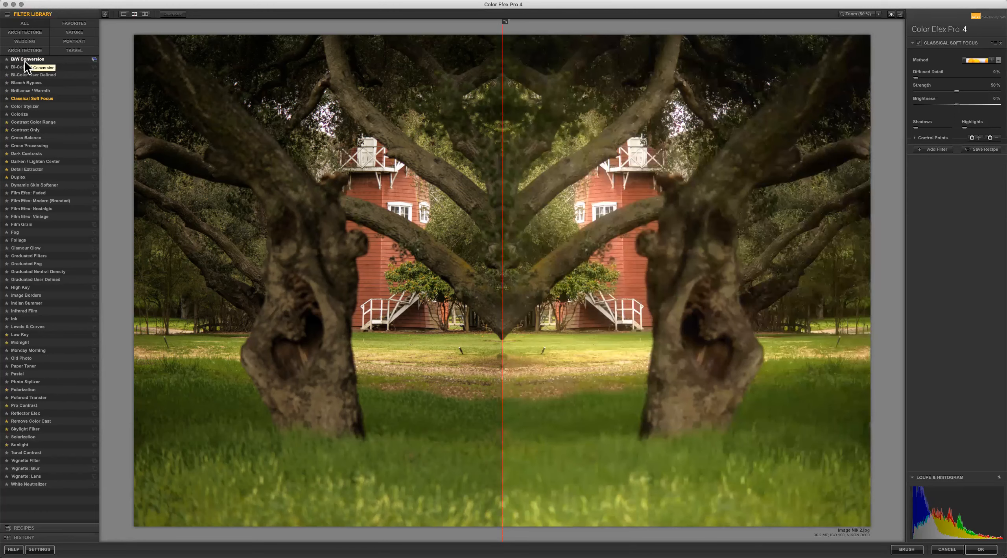
key("Down")
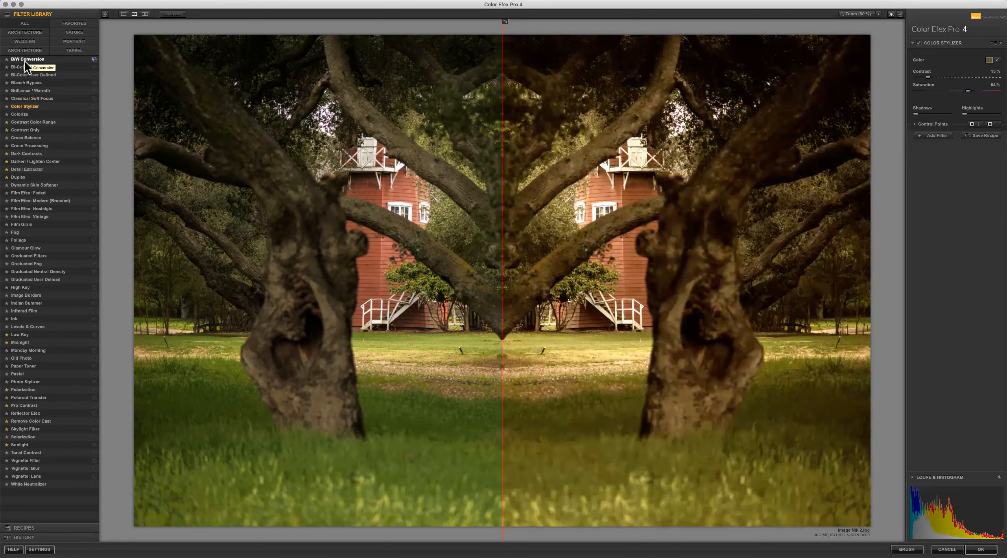
- Apply the Colorize filter and choose its sixth method
key("Down")
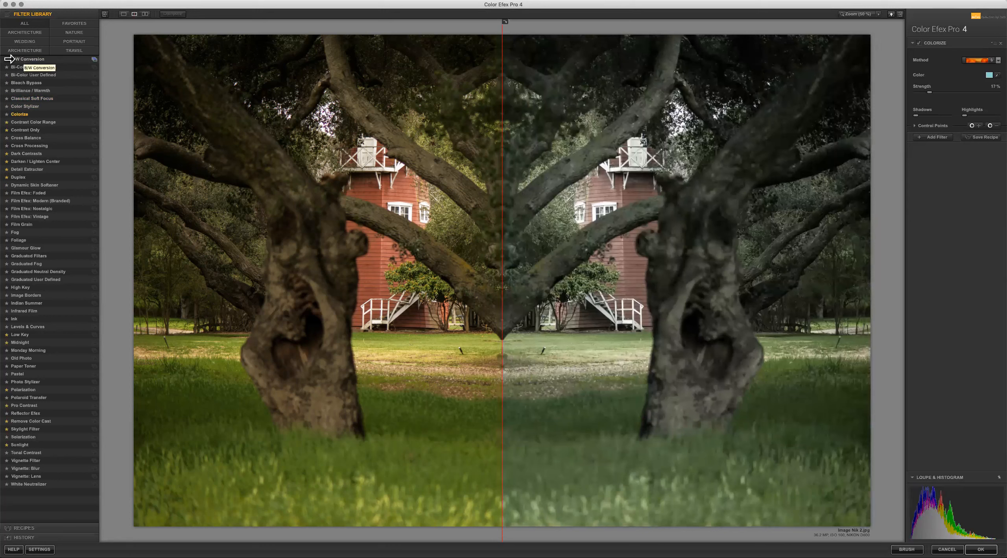
left_click(991, 60)
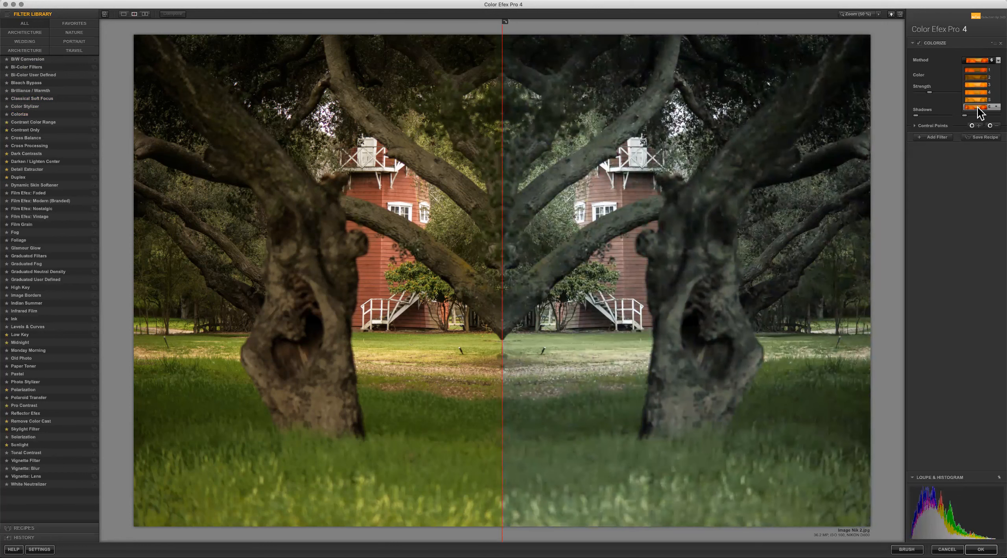
left_click(978, 107)
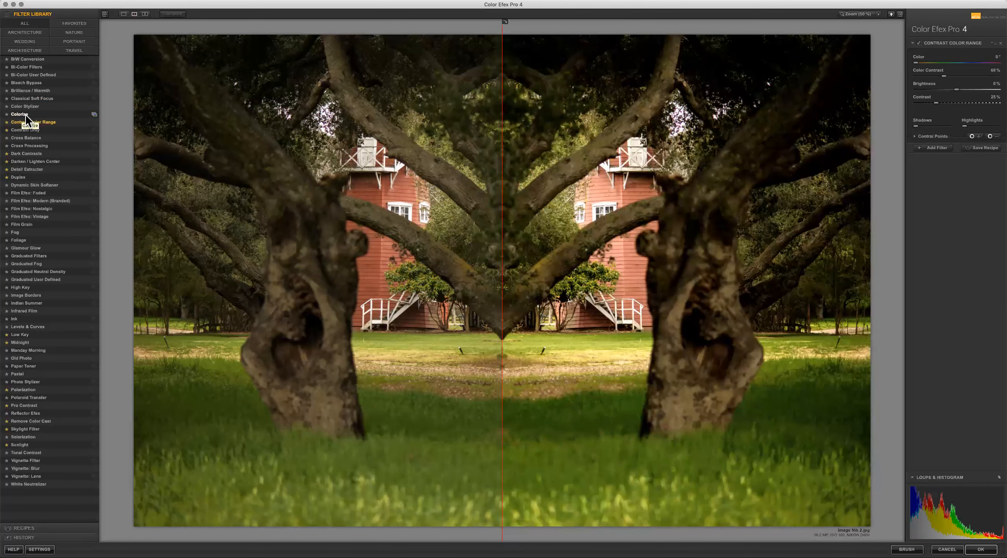
- Preview the Contrast Only, Cross Balance and Cross Processing filters one after another
key("Down")
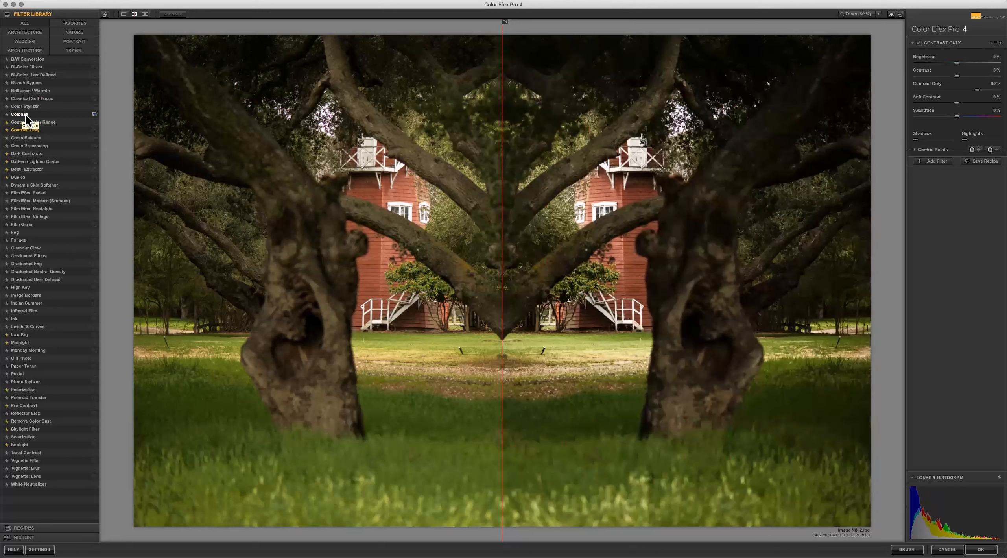
key("Down")
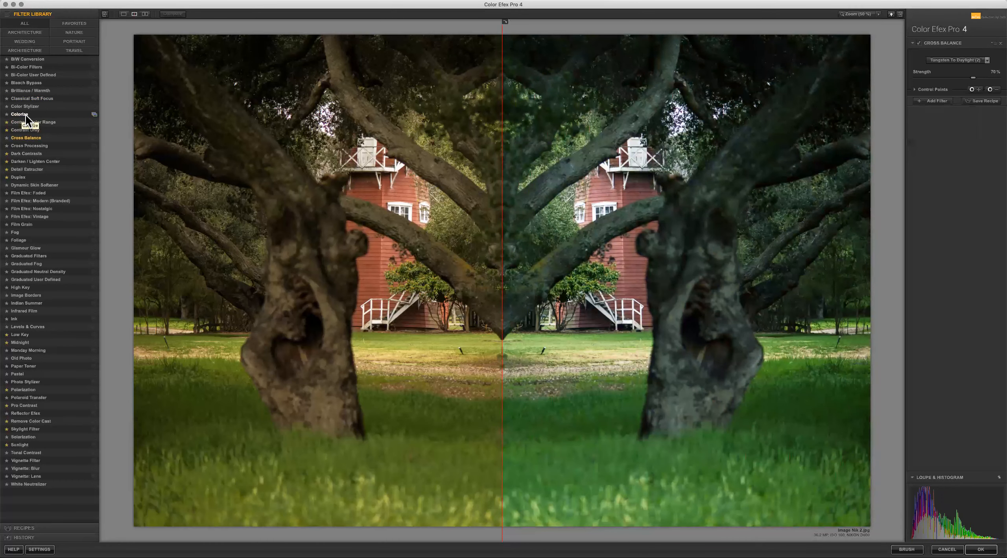
key("Down")
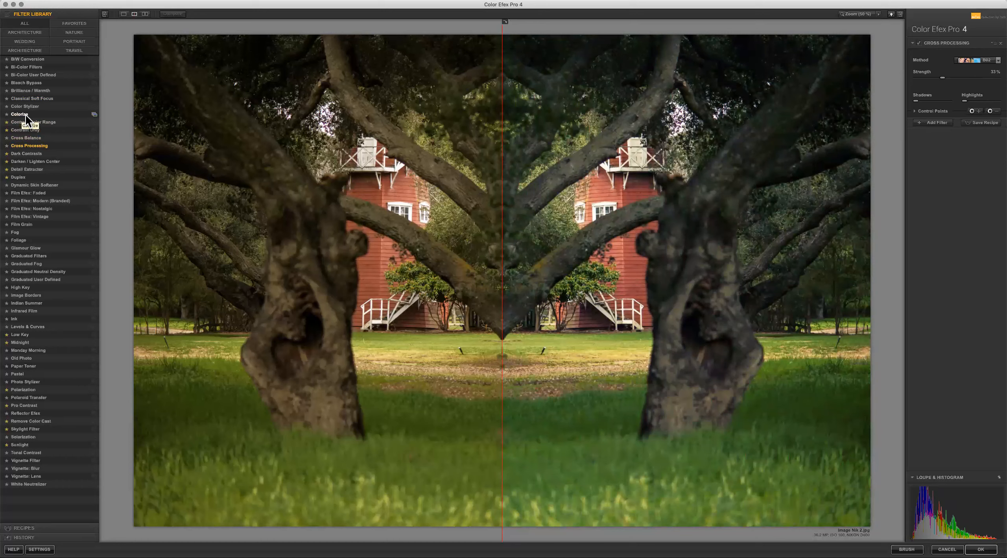
- Preview the Dark Contrasts filter, apply Darken / Lighten Center, and switch to the single-image view
key("Down")
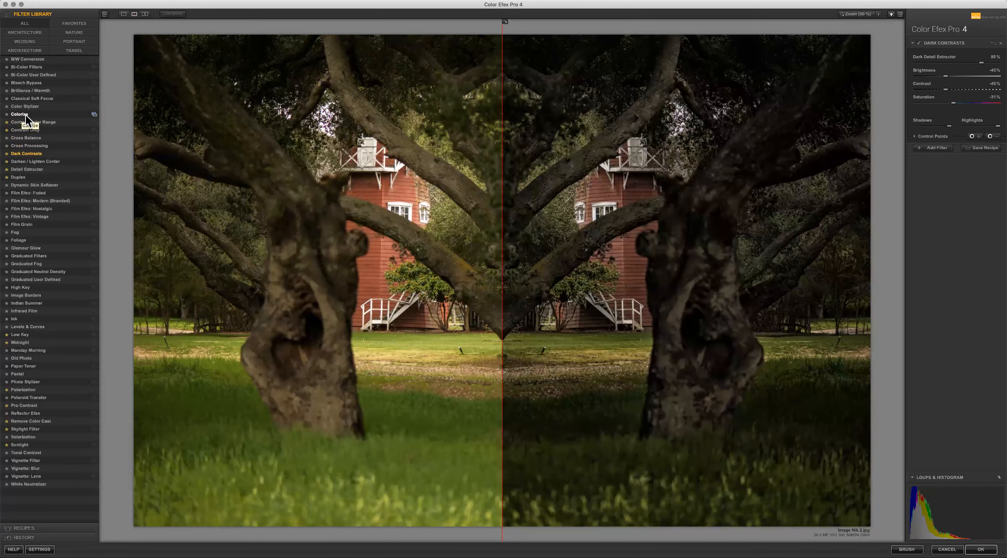
key("Down")
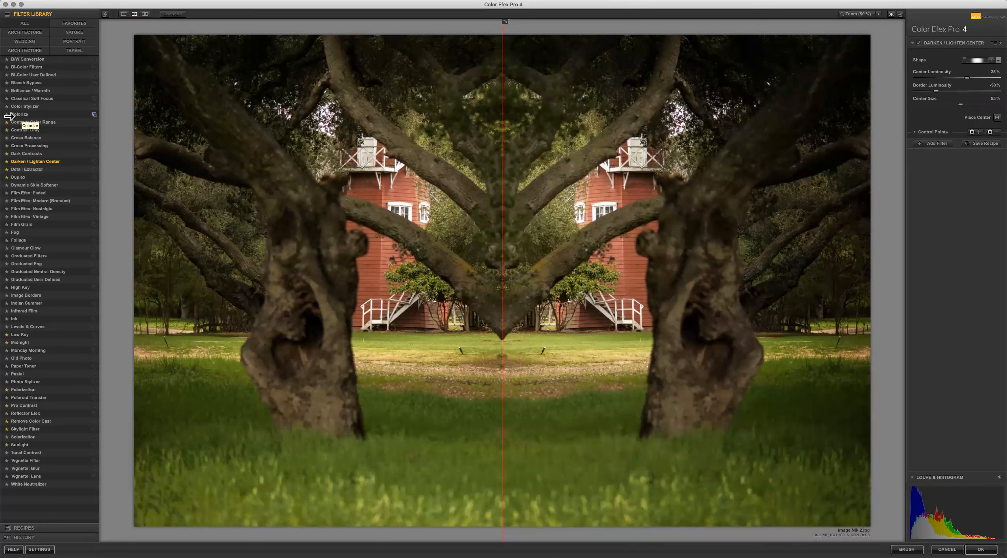
left_click(124, 15)
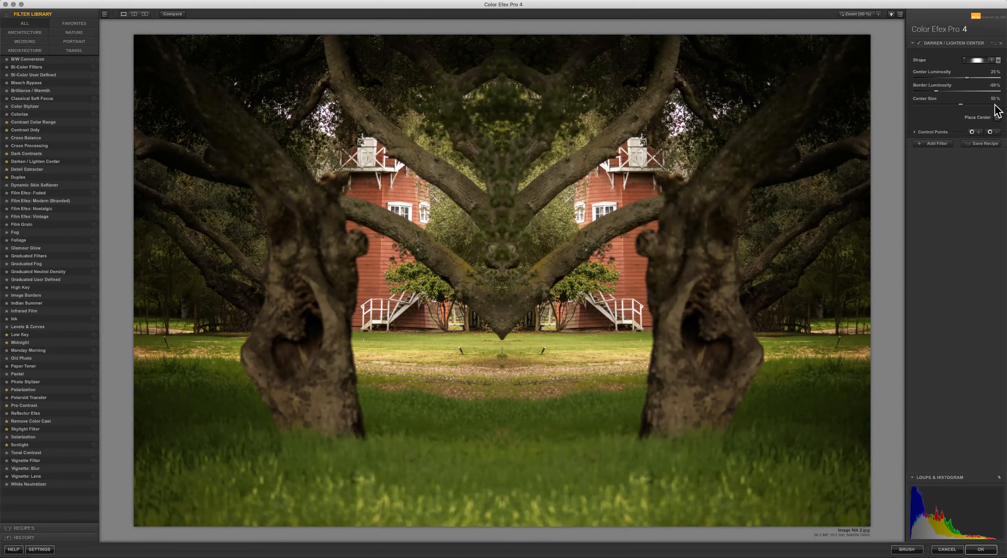
- Choose the second center shape, try Center Luminosity and Border Luminosity at -100%, and return them to 25% and -50%
left_click(996, 60)
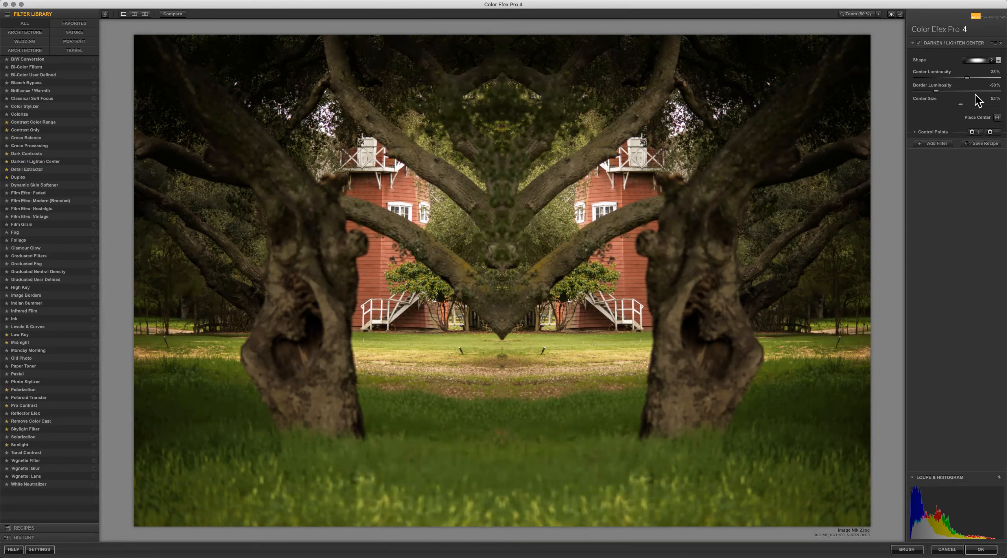
left_click_drag(966, 78, 923, 80)
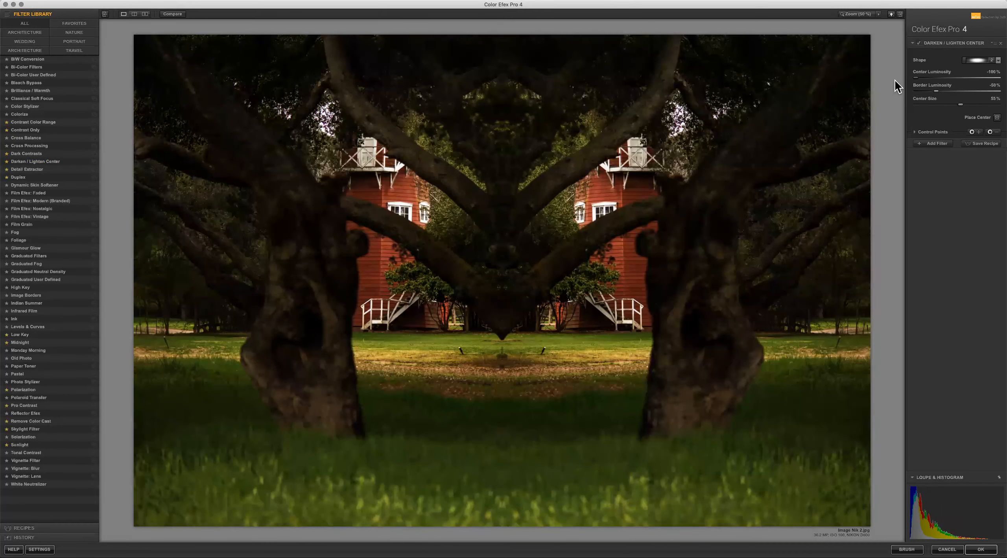
left_click_drag(895, 79, 960, 77)
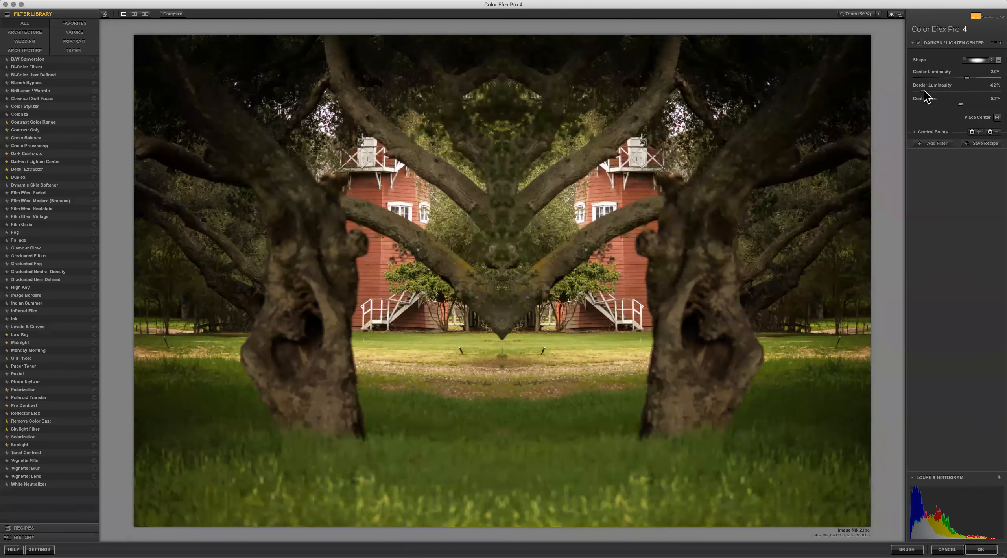
left_click_drag(923, 91, 917, 91)
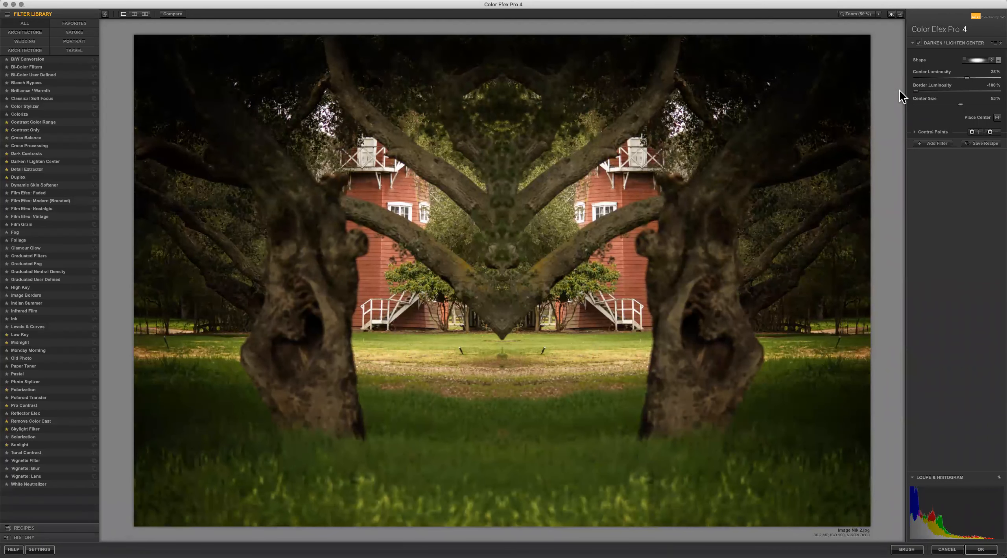
mouse_move(928, 91)
left_mouse_down()
mouse_move(999, 93)
mouse_move(937, 91)
left_mouse_up()
- Try Center Size at 100% and 32%, and undo the size change
left_click_drag(961, 105, 923, 105)
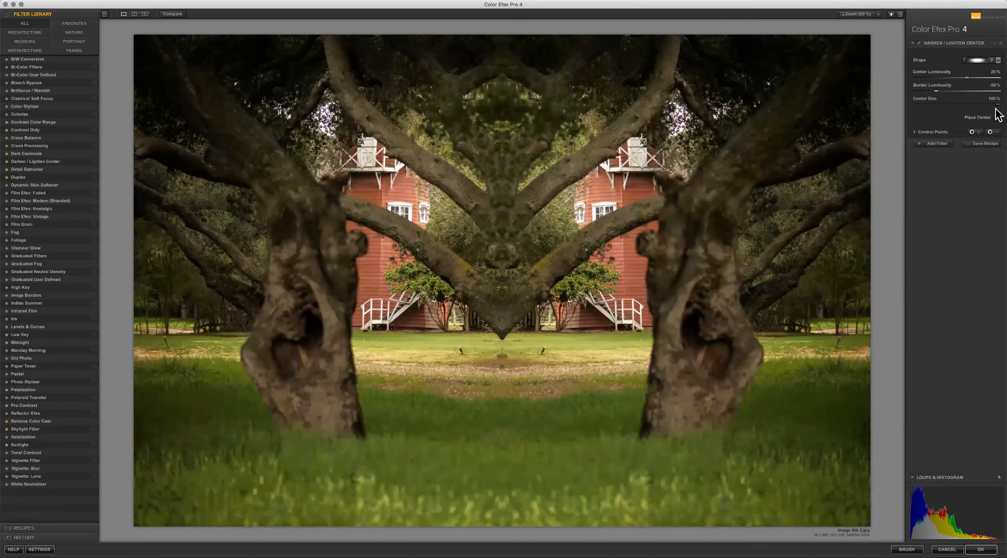
left_click_drag(996, 108, 942, 109)
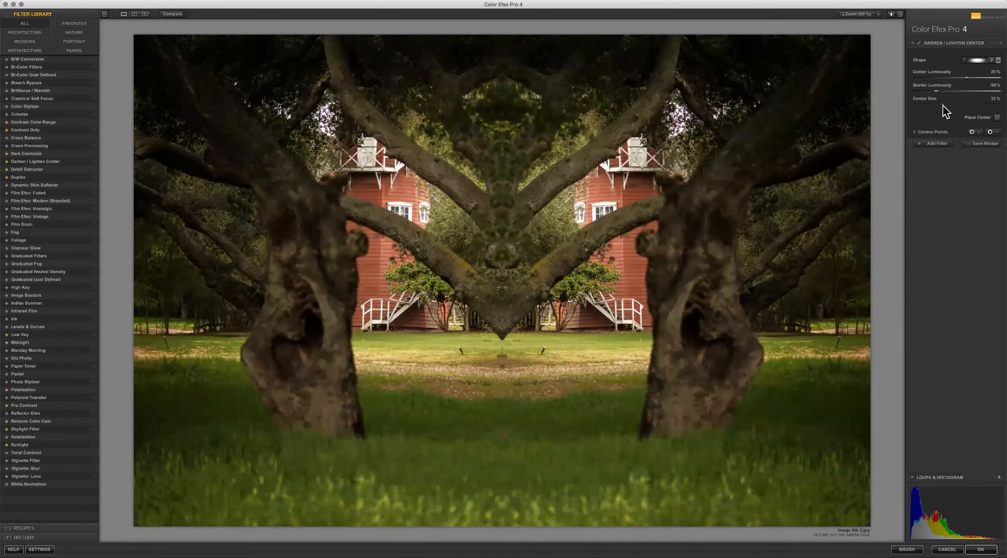
key("super+z")
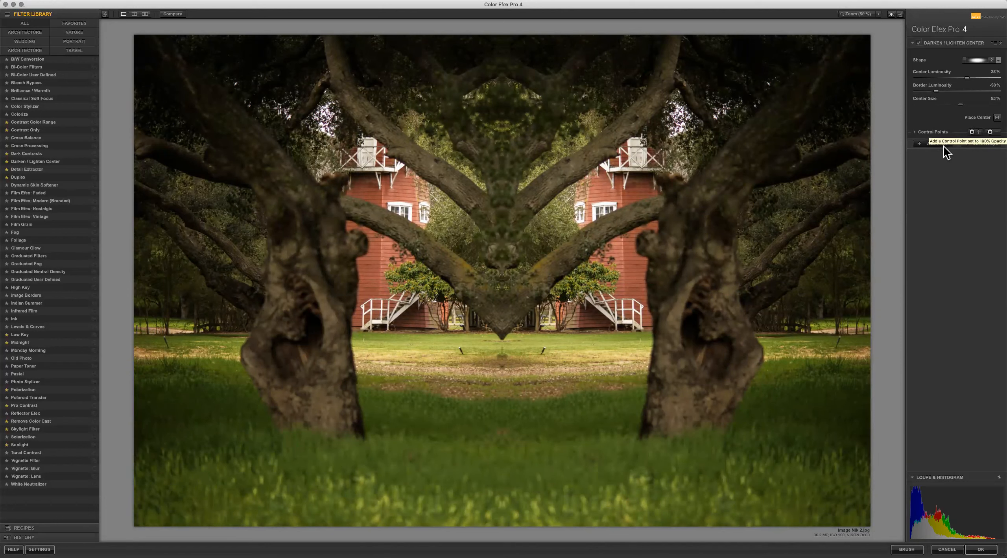
- Preview the Detail Extractor, Duplex and Dynamic Skin Softener filters one after another
left_click(30, 171)
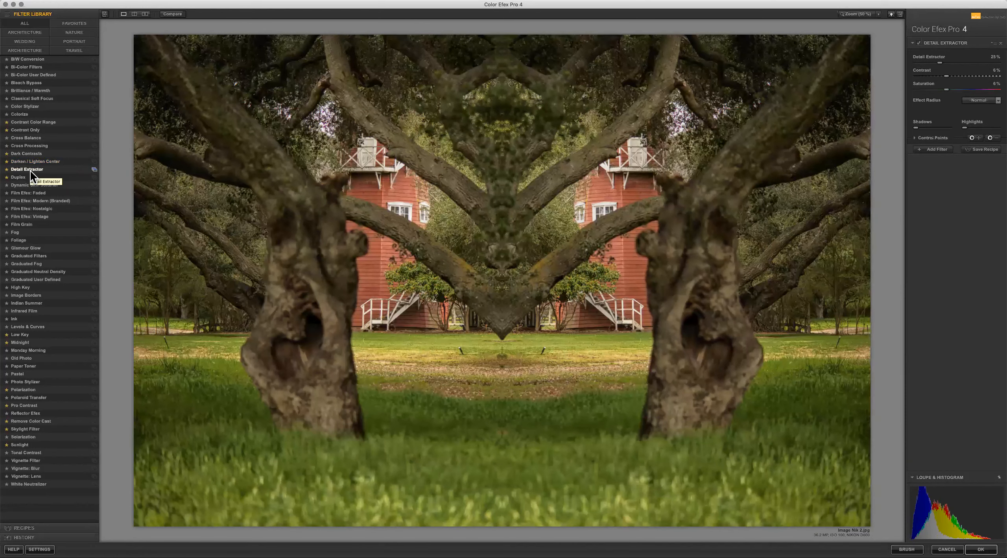
key("Down")
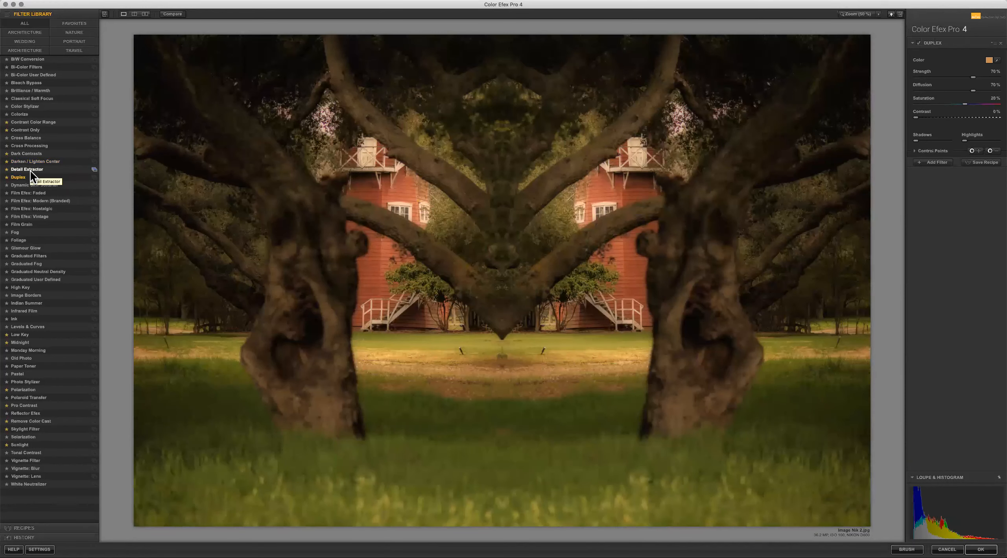
key("Down")
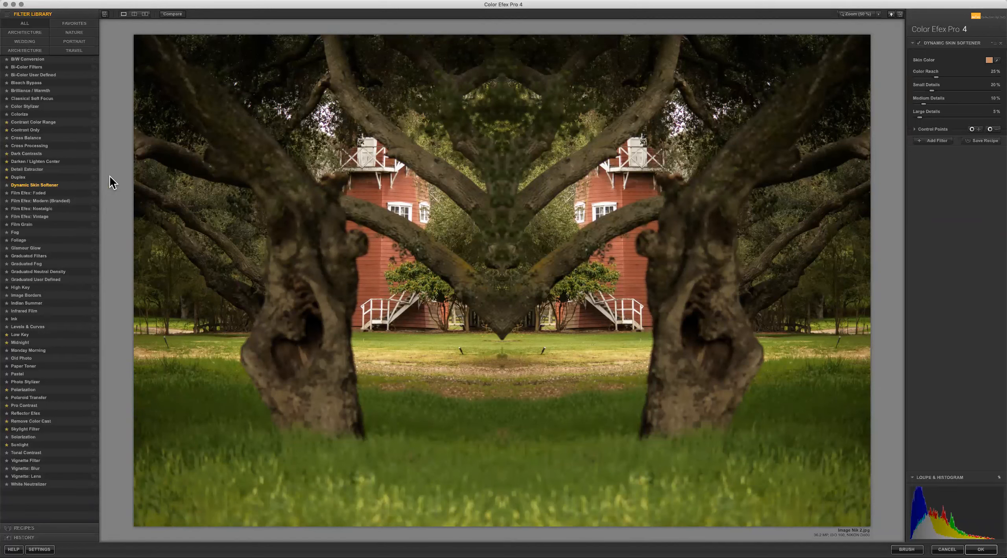
- Preview the four Film Efex filters from Faded to Vintage, followed by Film Grain and Fog
key("Down")
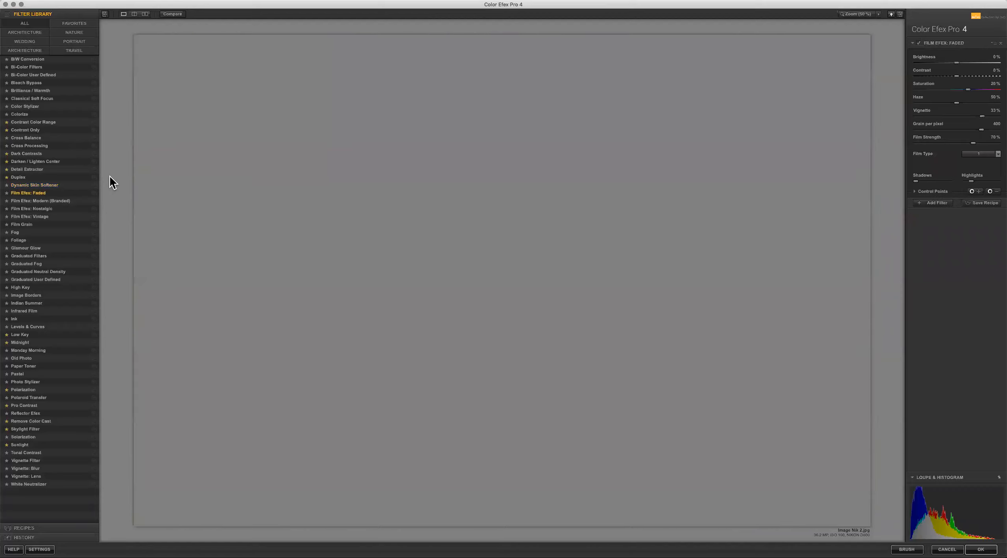
key("Down")
key("Down")
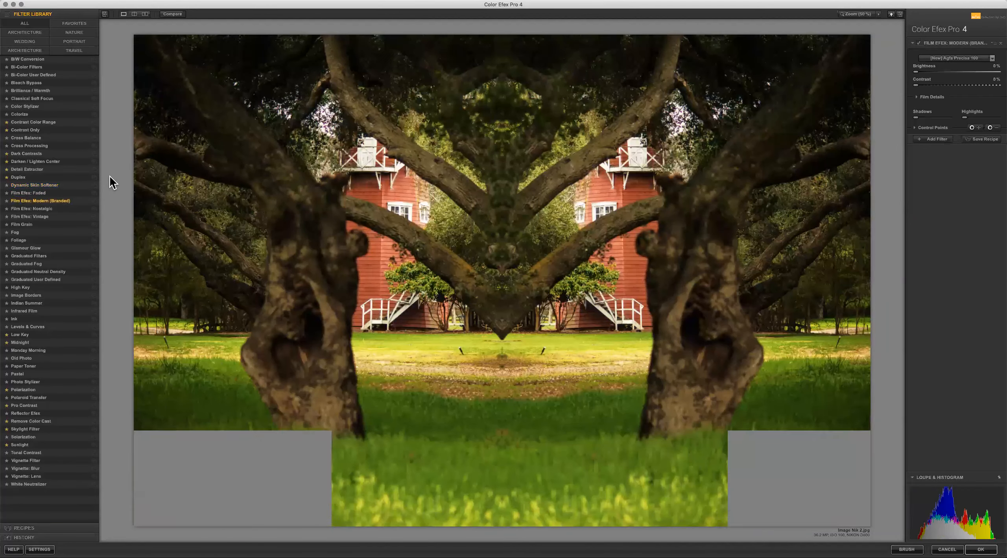
key("Down")
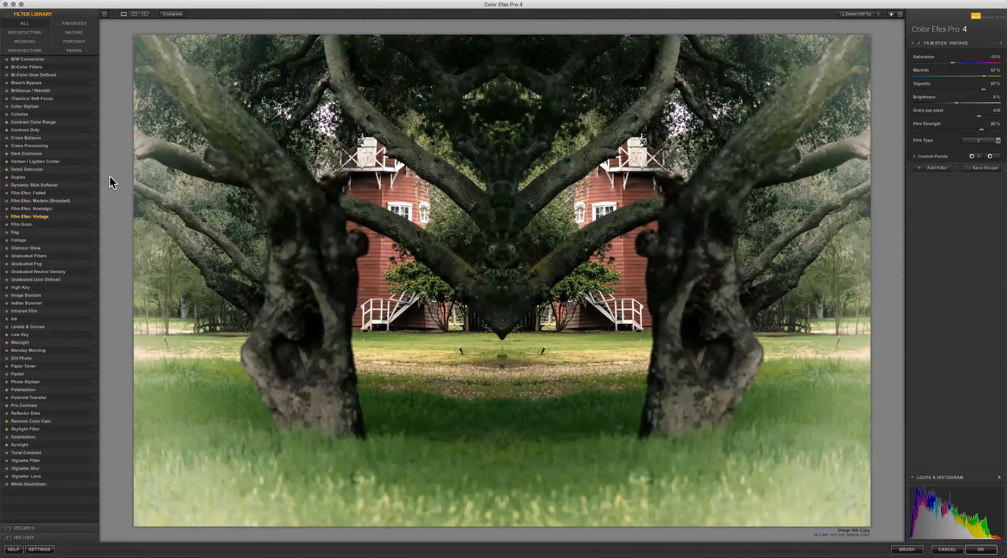
key("Down")
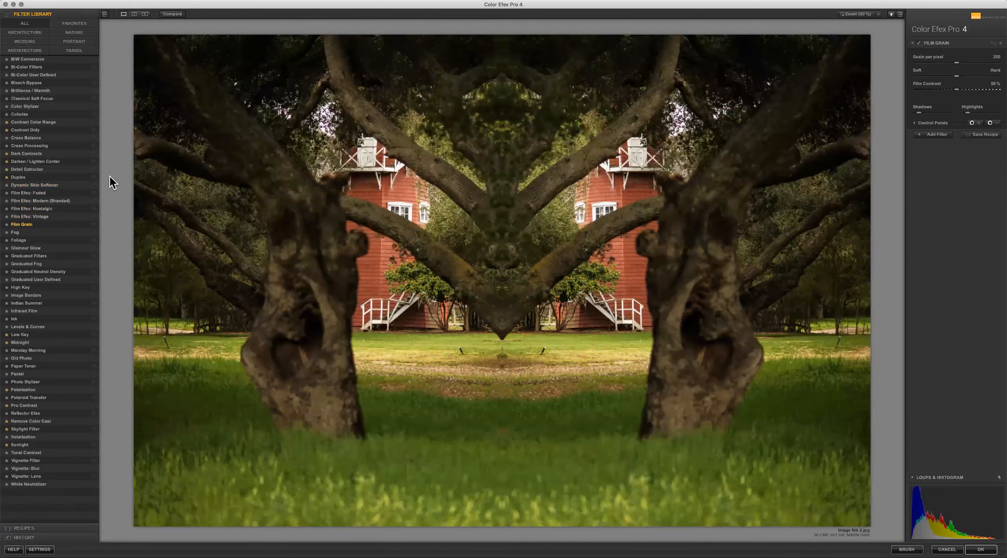
key("Down")
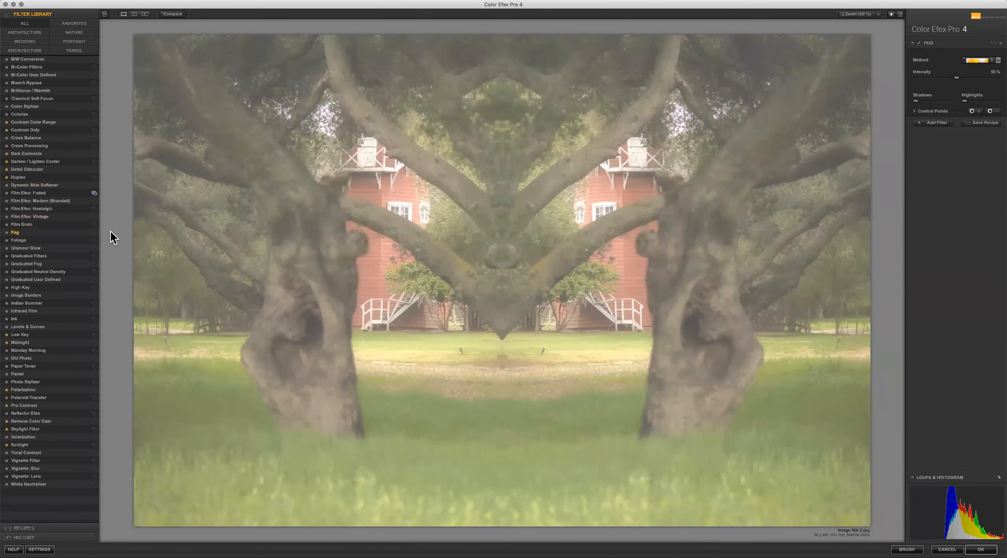
- Apply the Foliage filter with its second method, and preview Glamour Glow
left_click(31, 241)
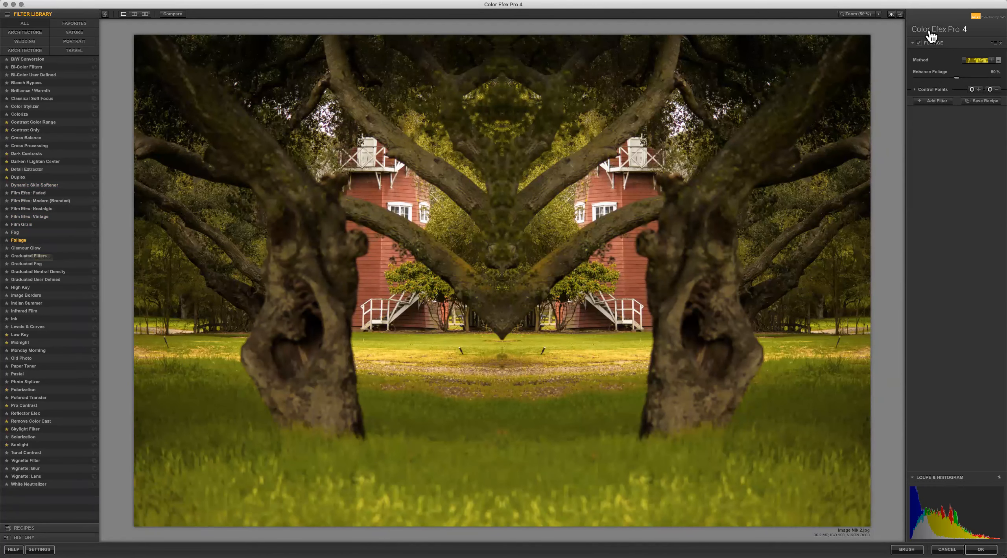
left_click(995, 63)
left_click(981, 83)
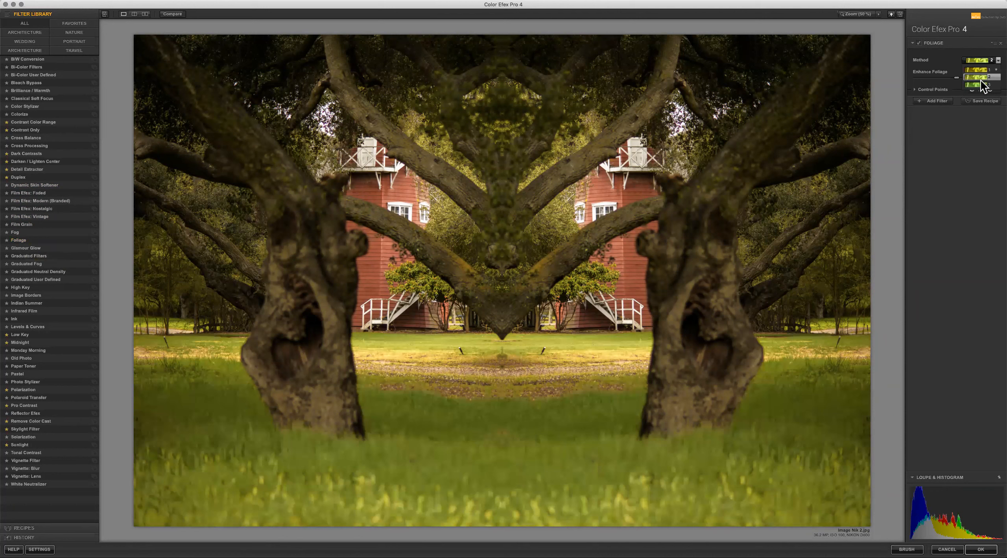
left_click(44, 243)
key("Down")
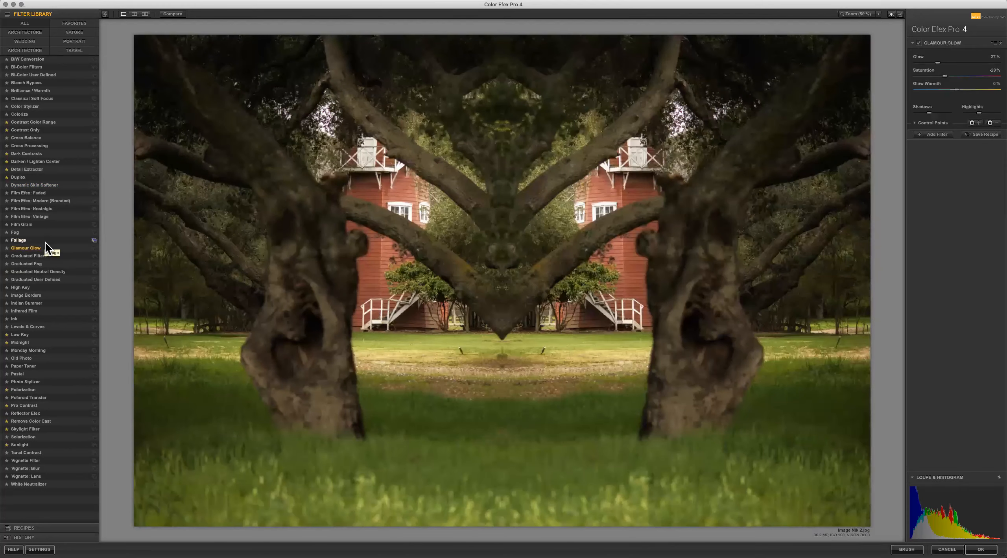
- Apply Graduated Filters and try the Orange 2 color set, ending on Orange 3
key("Down")
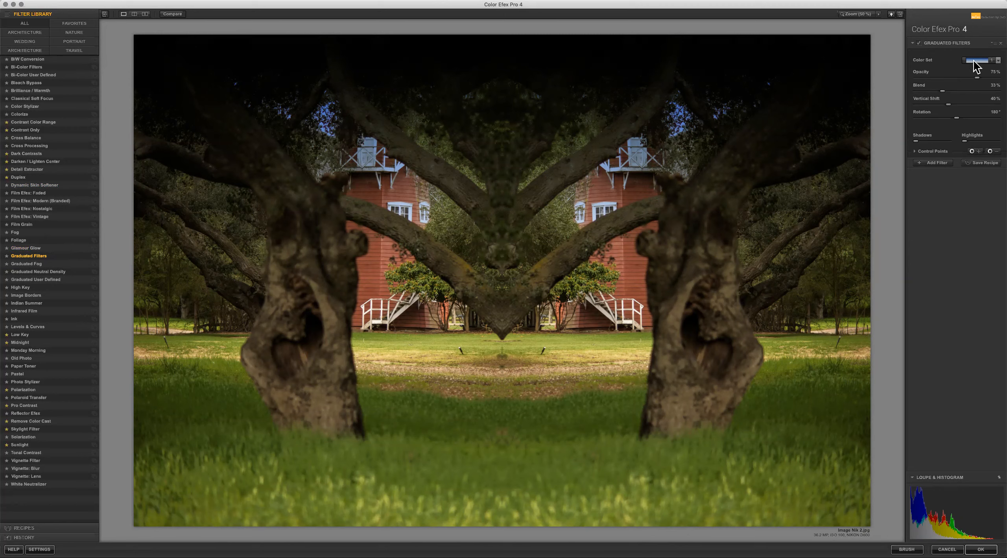
left_click(993, 60)
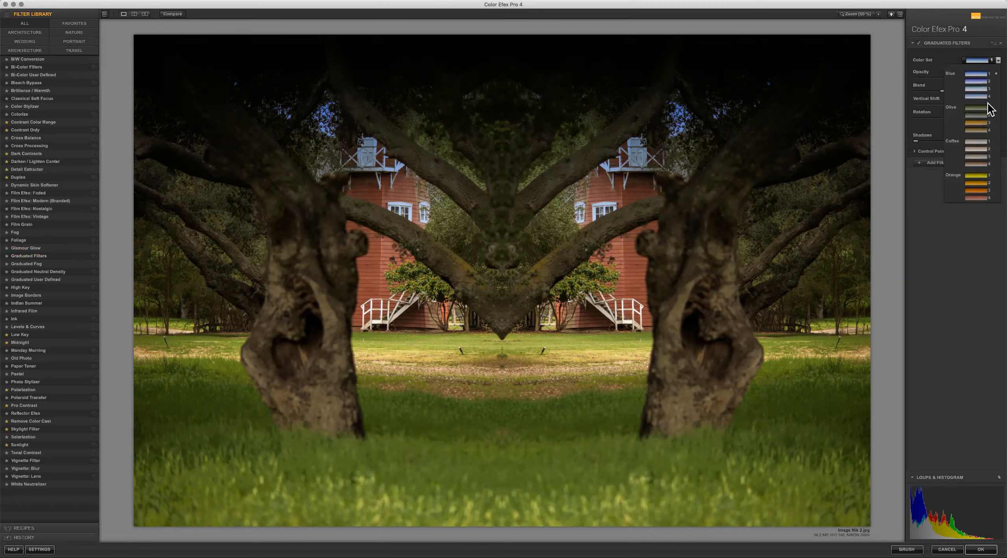
left_click(973, 182)
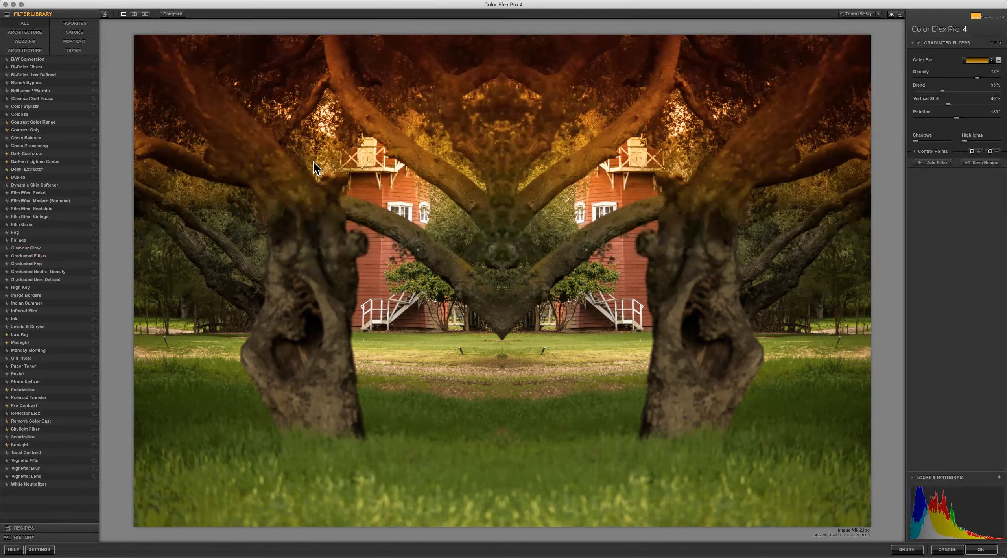
left_click(997, 60)
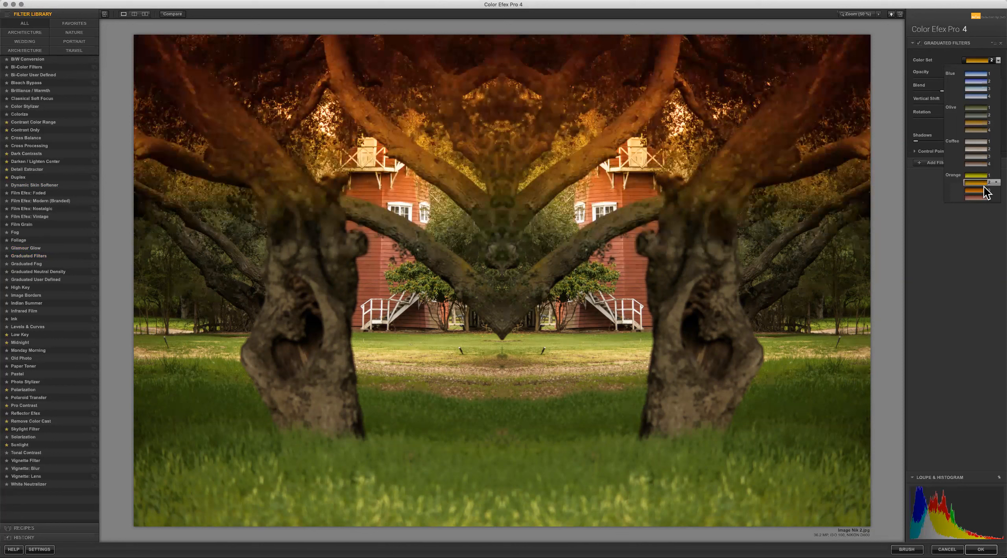
left_click(978, 190)
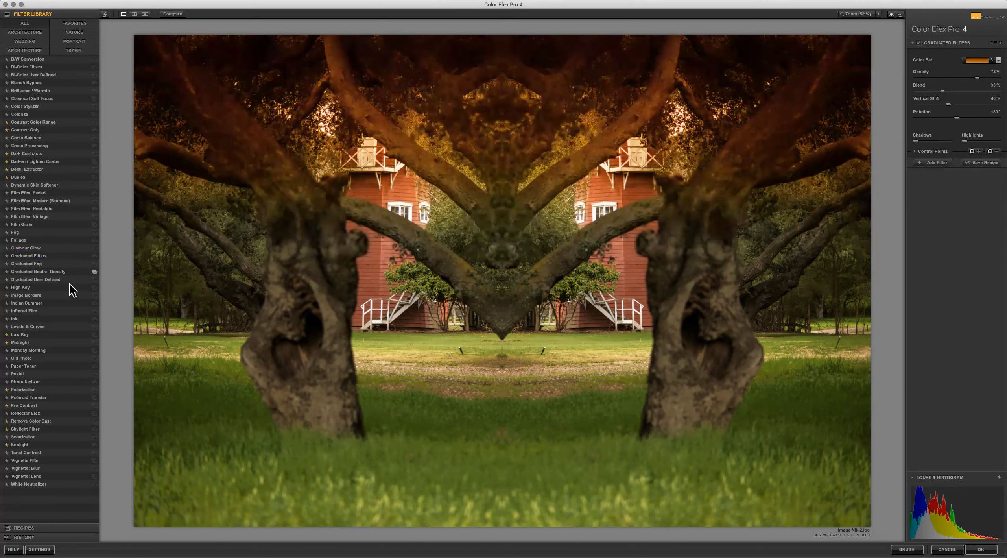
- Preview the Graduated User Defined and High Key filters
left_click(25, 280)
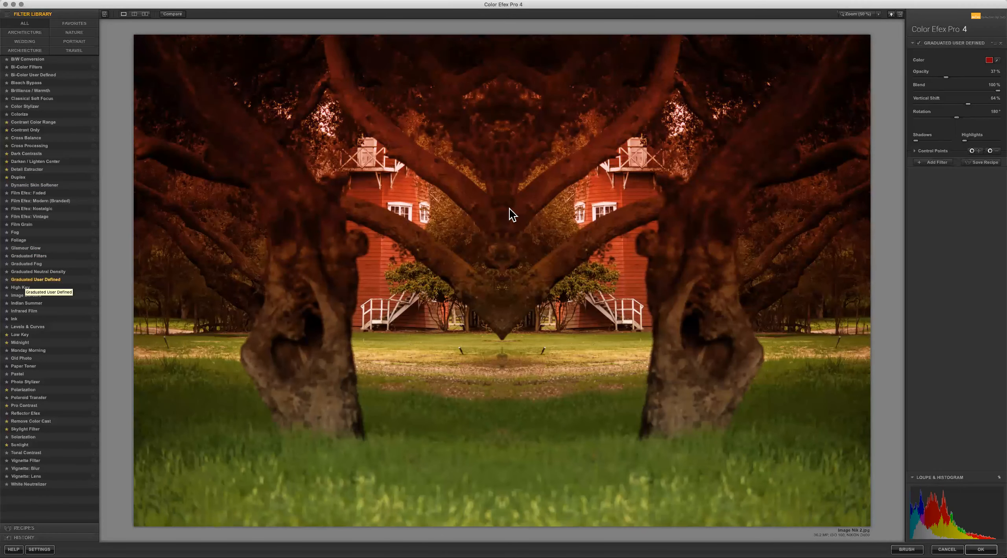
left_click(43, 286)
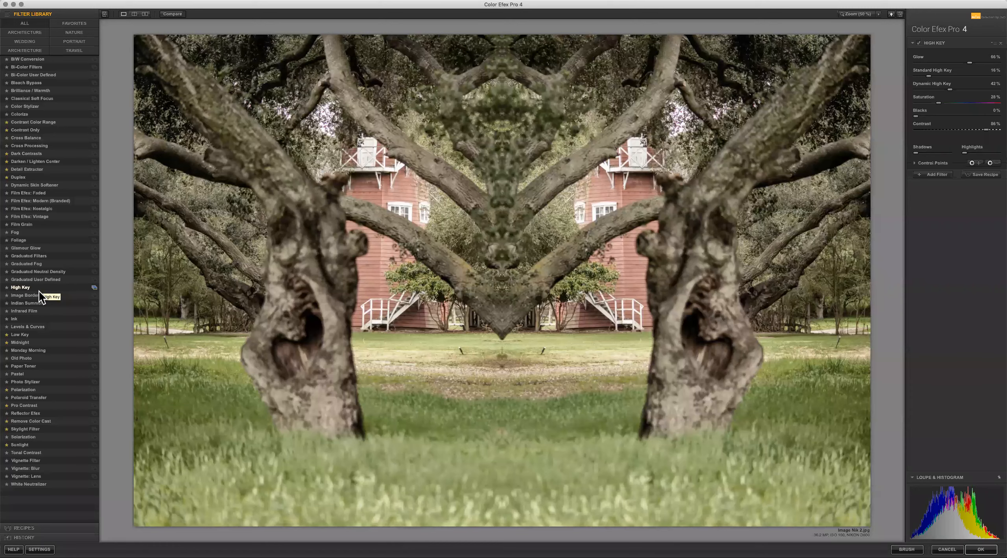
- Apply the Image Borders filter and choose border Type 7
left_click(36, 297)
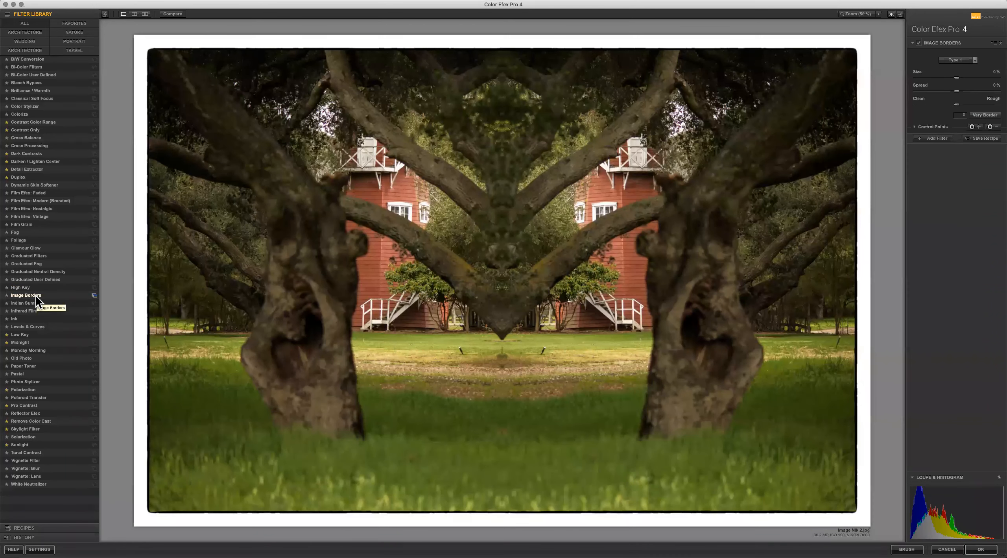
left_click(962, 63)
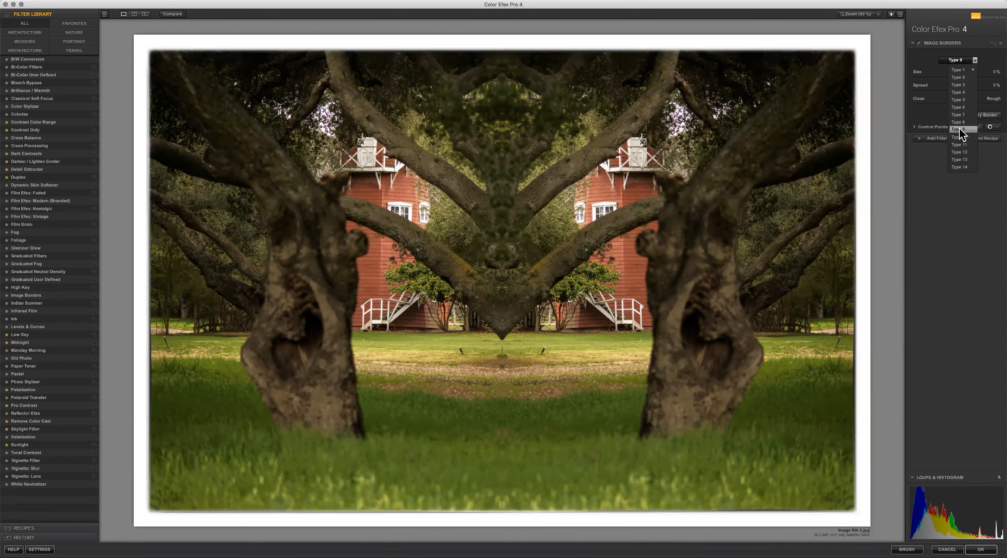
left_click(961, 115)
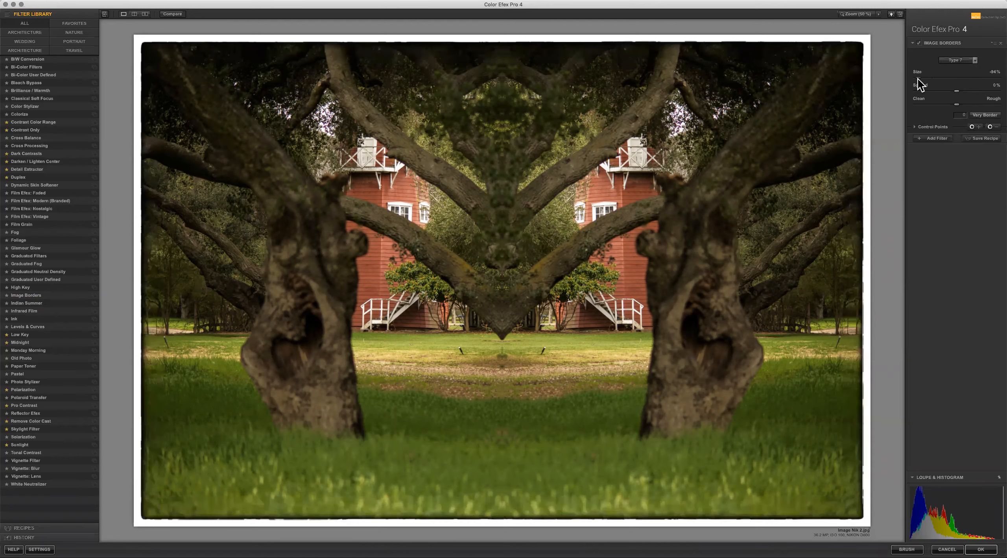
- Set the border's Size to 5%, Spread to 84% and its edge fully clean, and switch the border to Type 1
left_click_drag(919, 79, 990, 80)
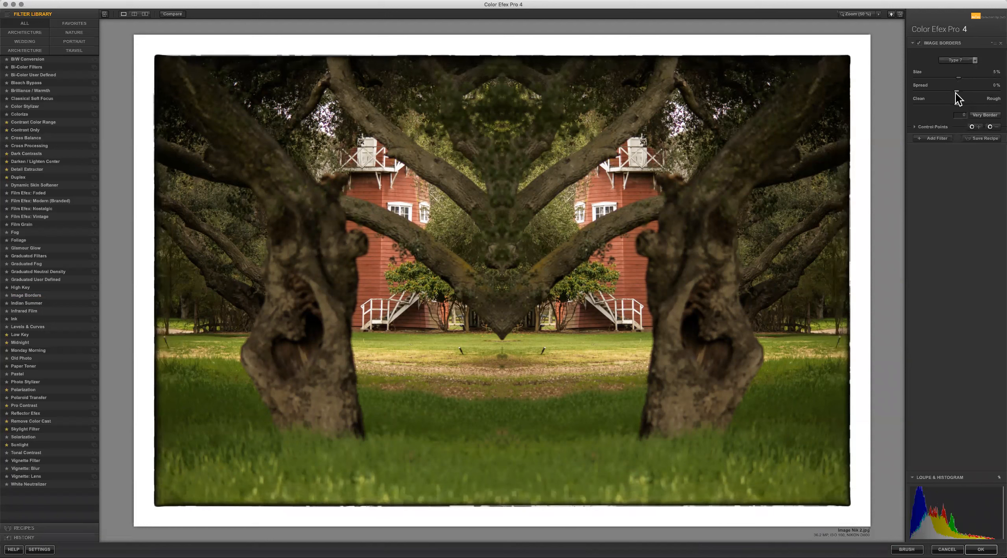
left_click_drag(958, 90, 909, 109)
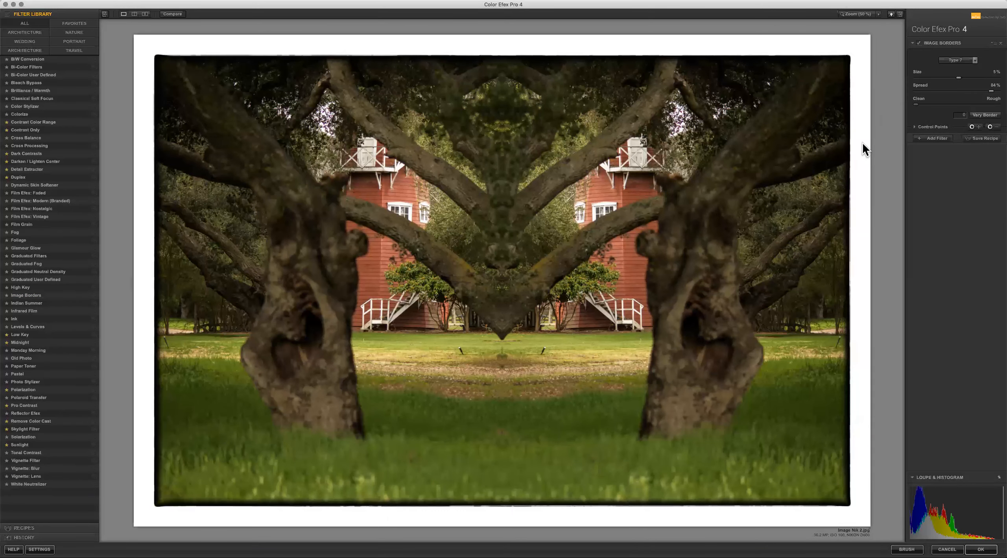
left_click(966, 60)
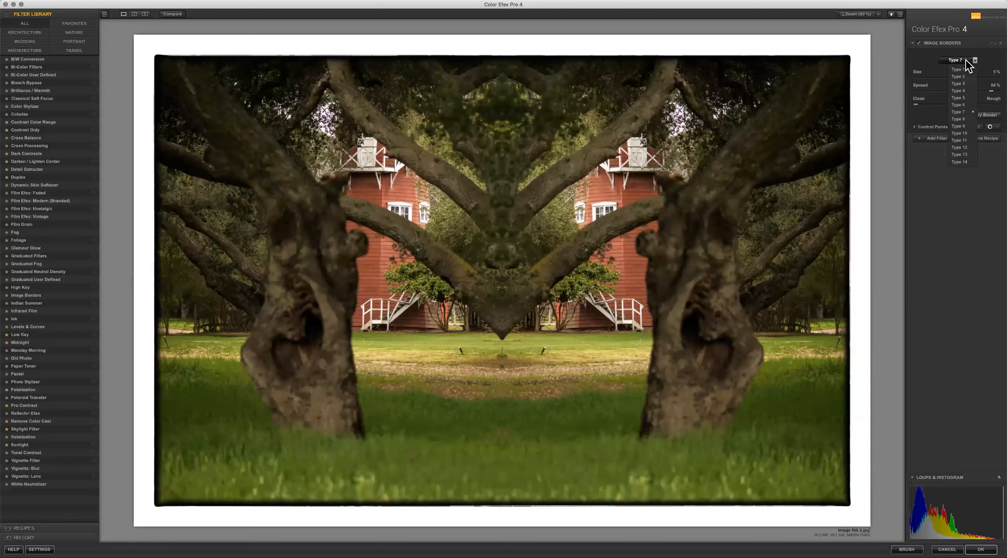
left_click(962, 70)
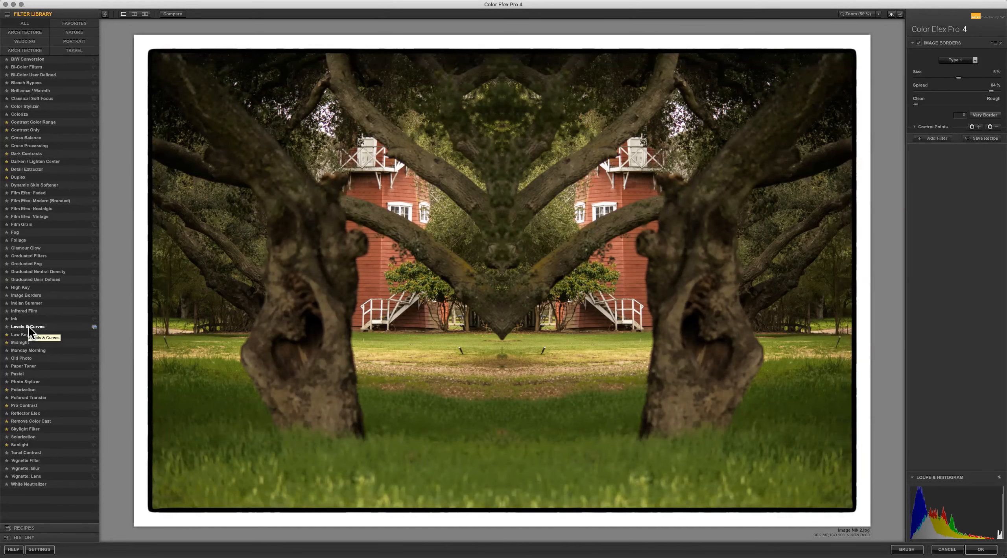
- Apply the Indian Summer filter, switch its color method, and try Enhance Foliage at 0% before setting it to 100%
left_click(25, 303)
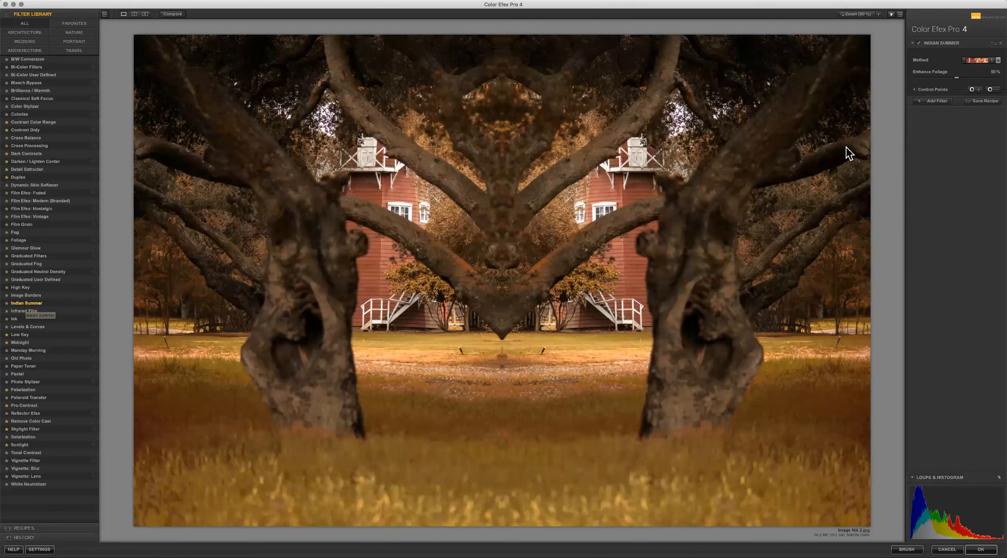
left_click(994, 60)
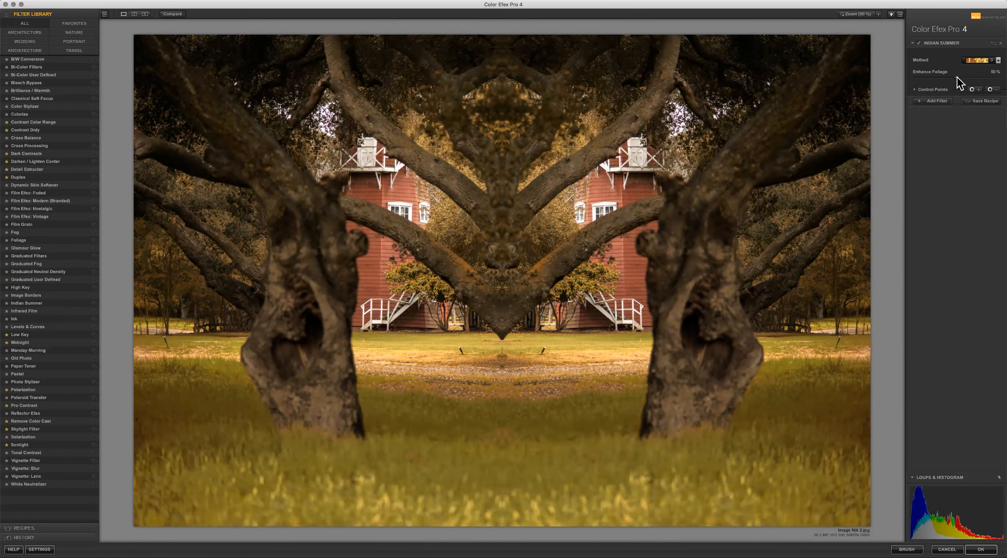
left_click_drag(989, 78, 936, 78)
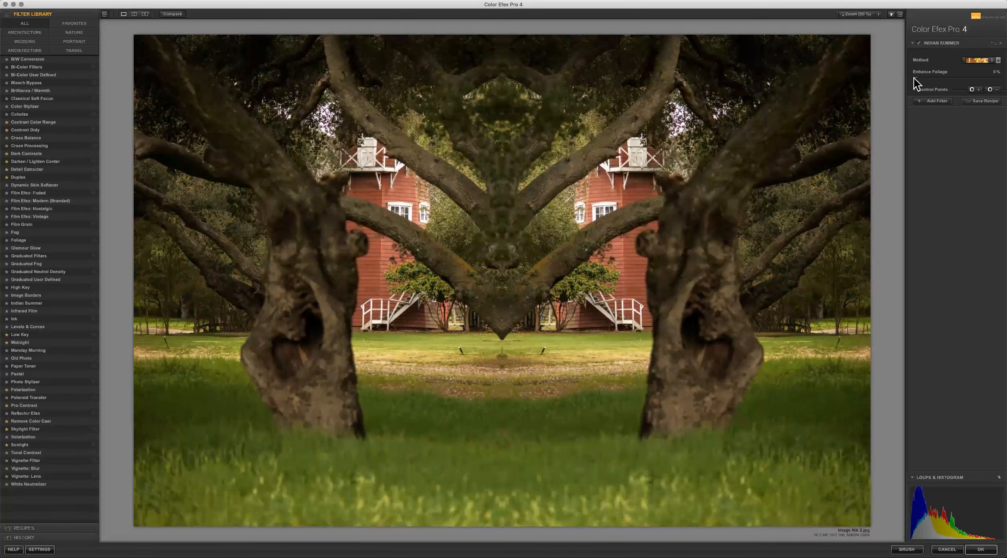
left_click_drag(954, 77, 996, 78)
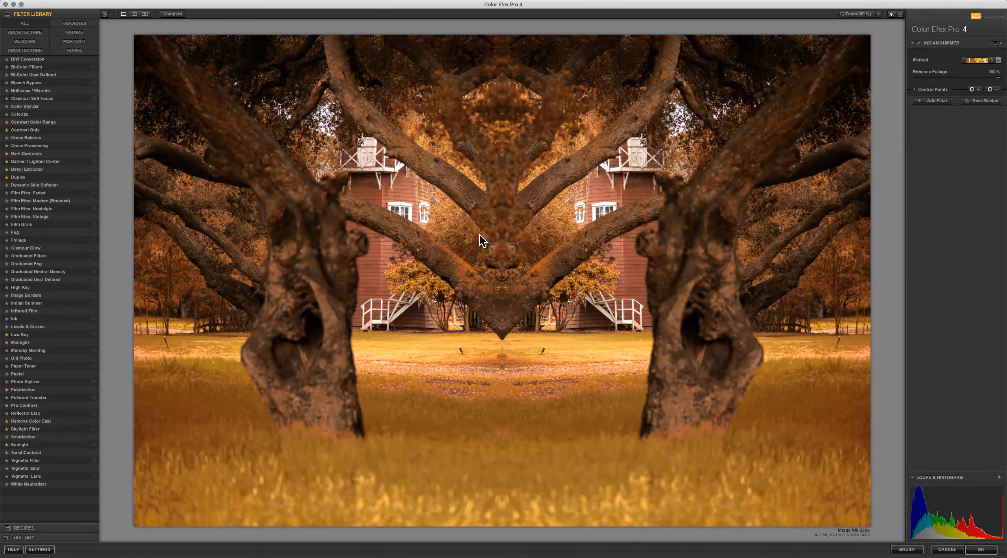
- Add a control point on the red building at the left of the photo and adjust its slider
left_click(972, 89)
left_click(375, 195)
left_click_drag(394, 196, 412, 195)
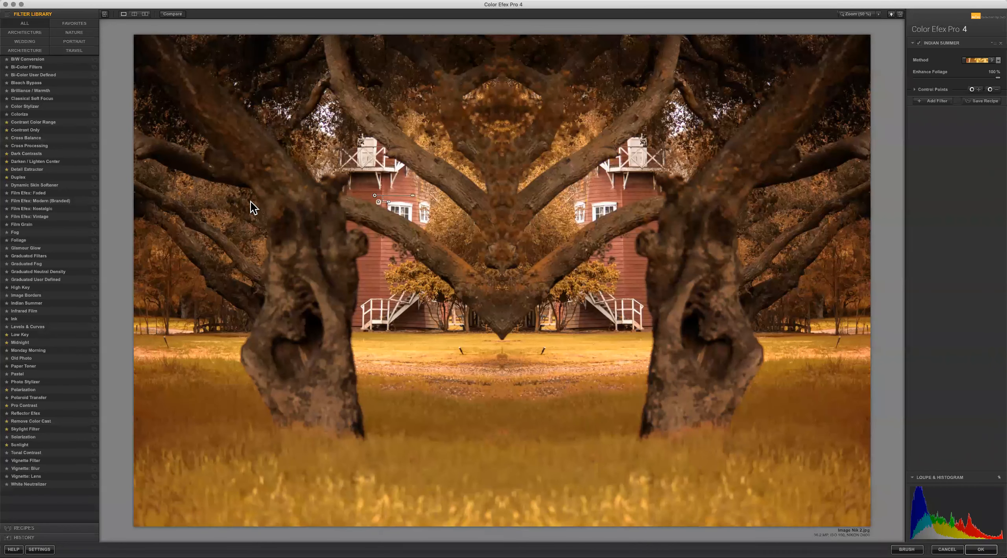
- Preview the Infrared Film, Ink, Levels & Curves, Low Key, Midnight and Monday Morning filters one after another
left_click(29, 313)
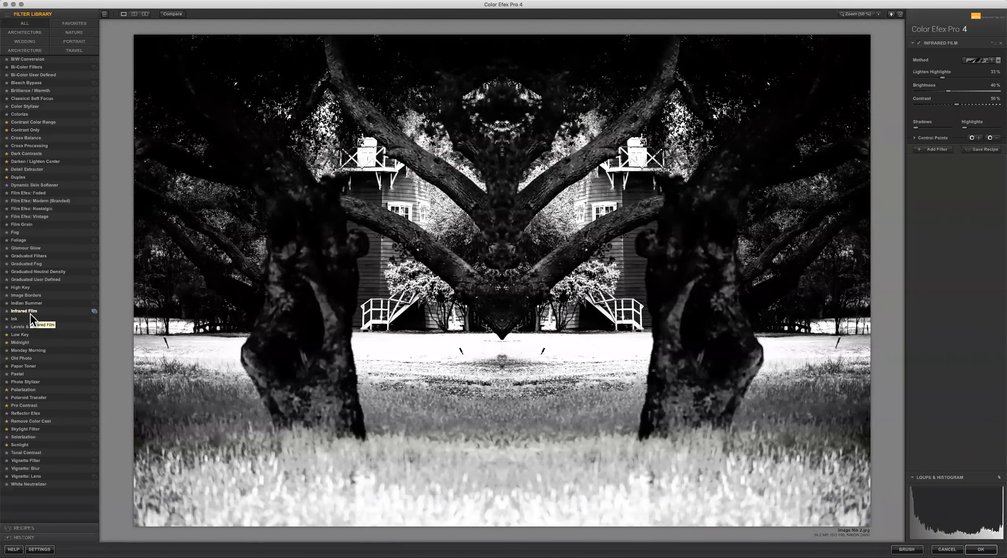
key("Down")
key("Down")
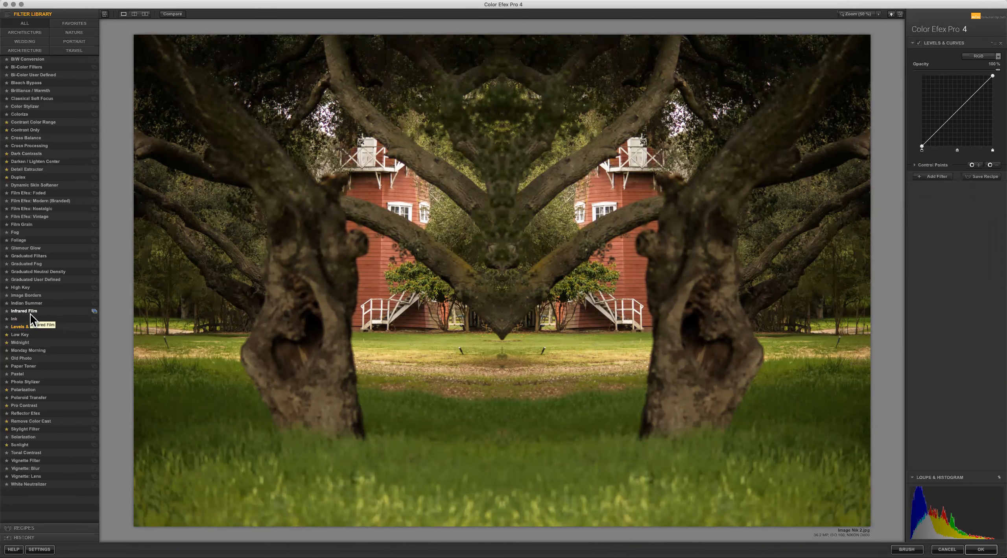
key("Down")
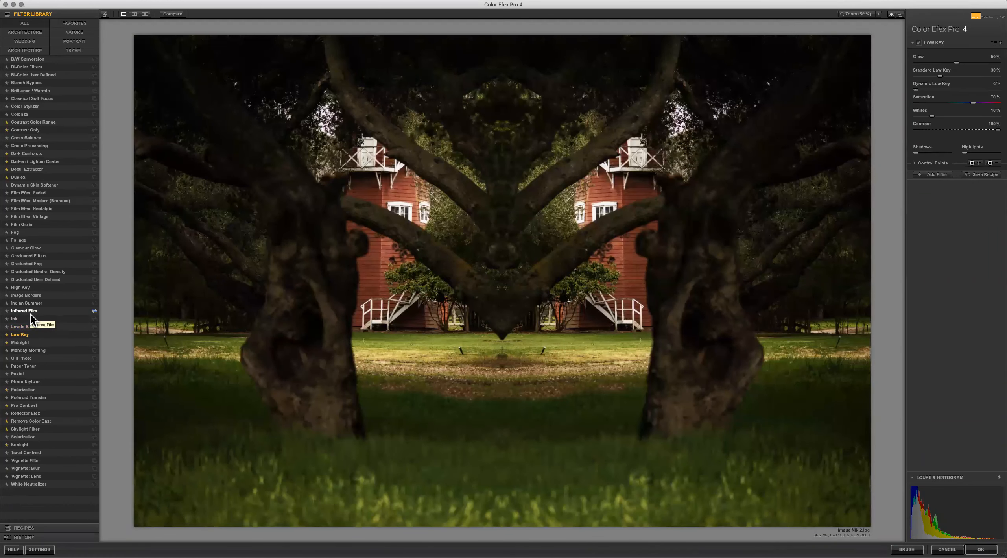
key("Down")
key("Down")
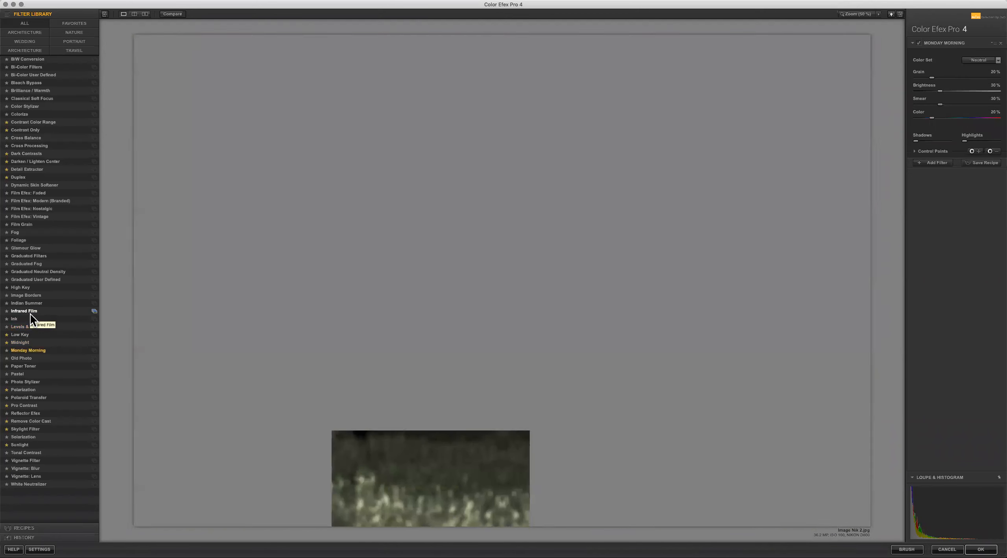
- Preview the Old Photo, Paper Toner, Pastel, Photo Stylizer, Polarization and Polaroid Transfer filters one after another
key("Down")
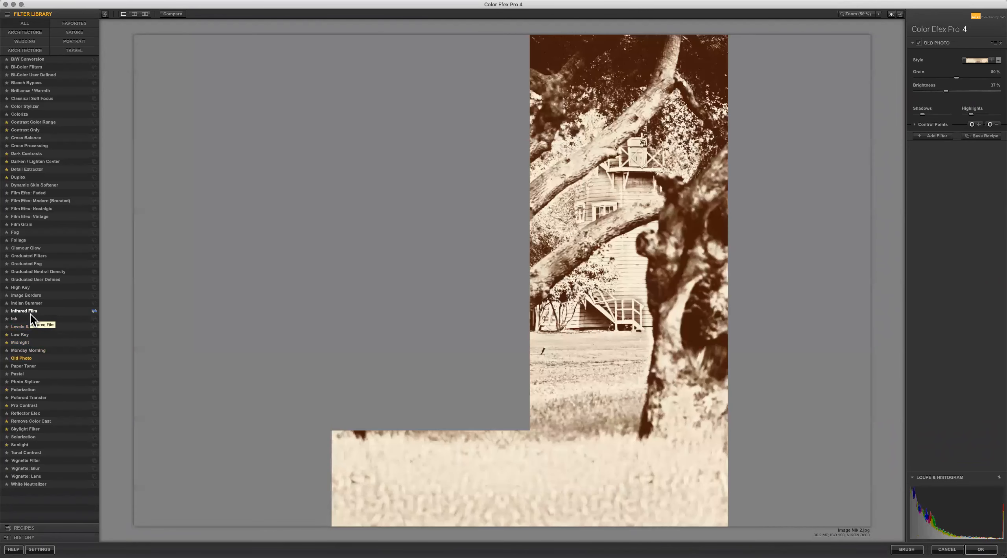
key("Down")
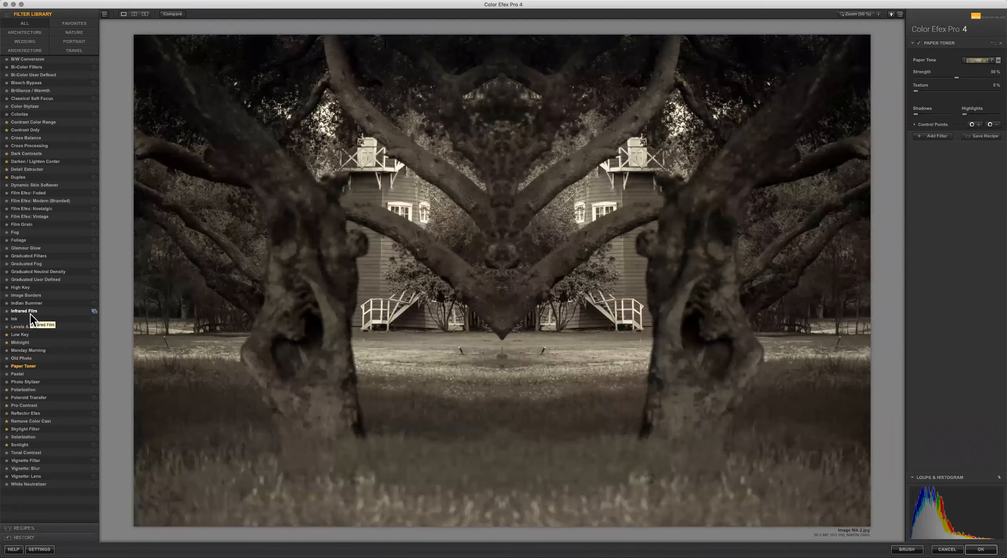
key("Down")
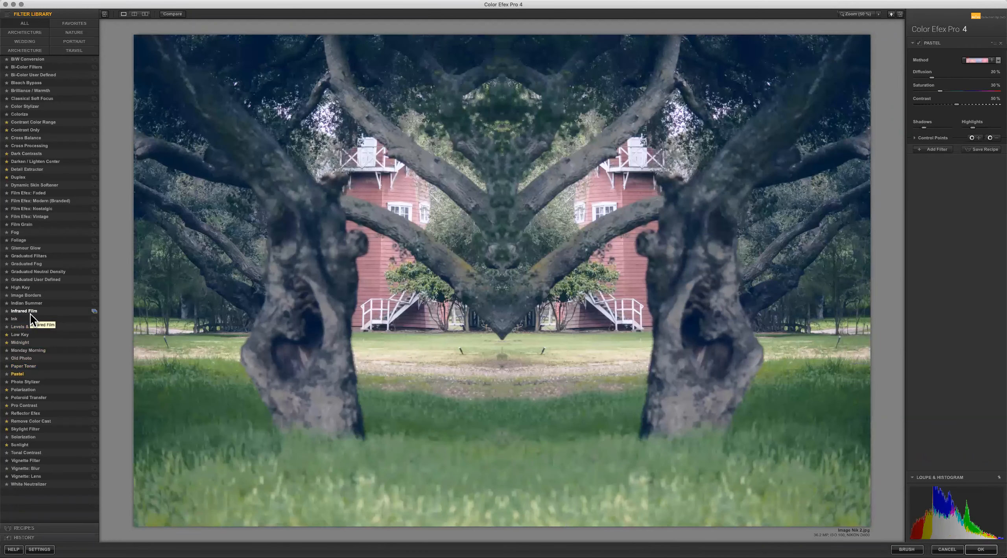
key("Down")
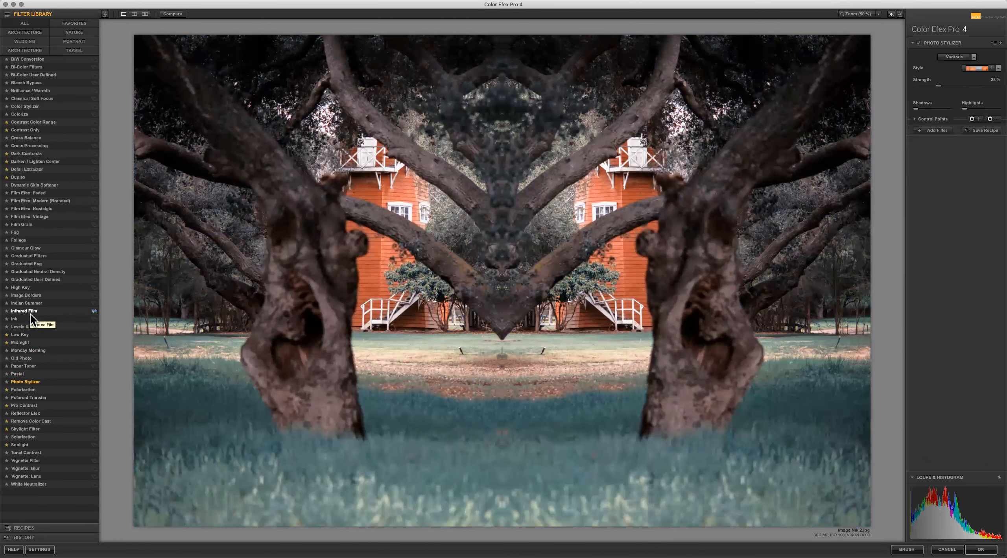
key("Down")
key("Down")
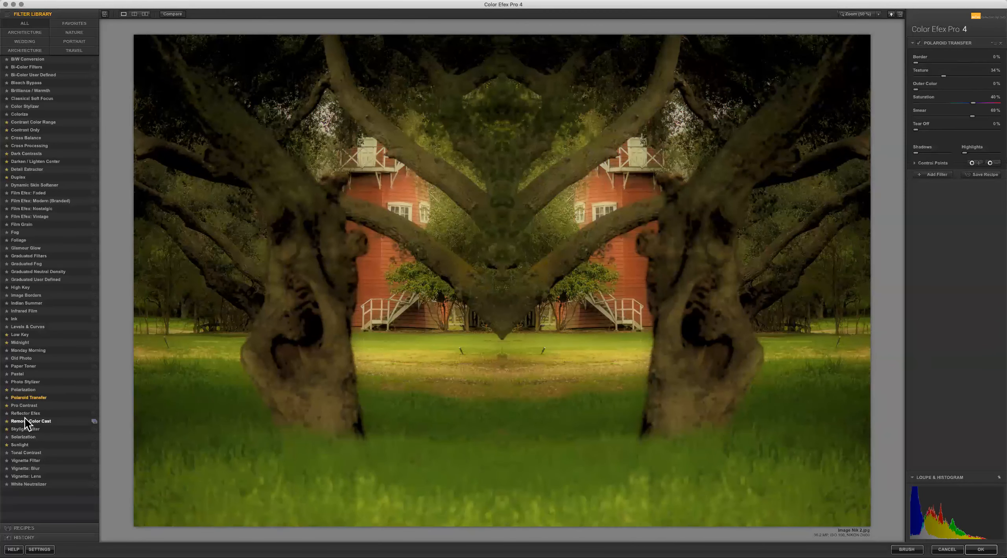
- Preview the Pro Contrast, Reflector Efex, Remove Color Cast, Skylight Filter and Solarization filters in turn
left_click(24, 405)
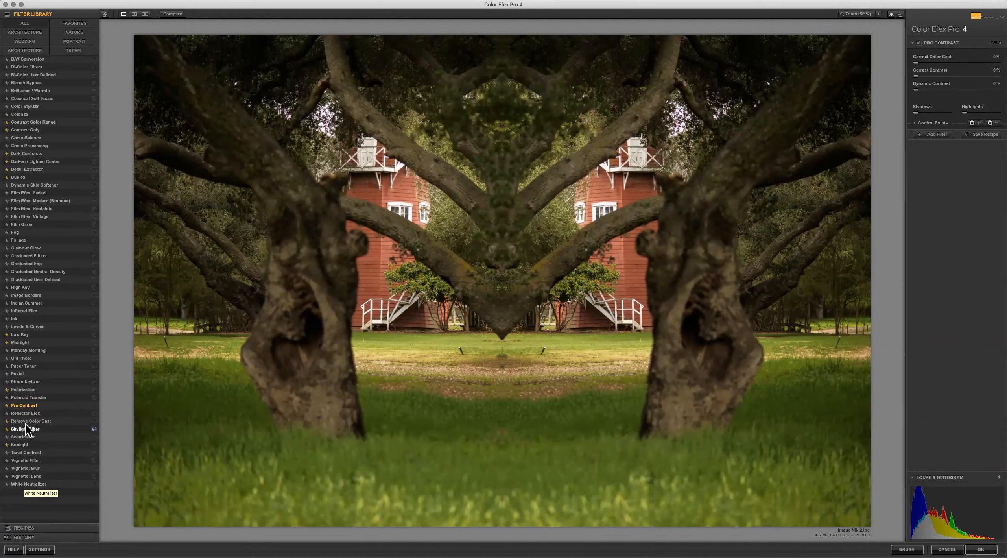
left_click(28, 413)
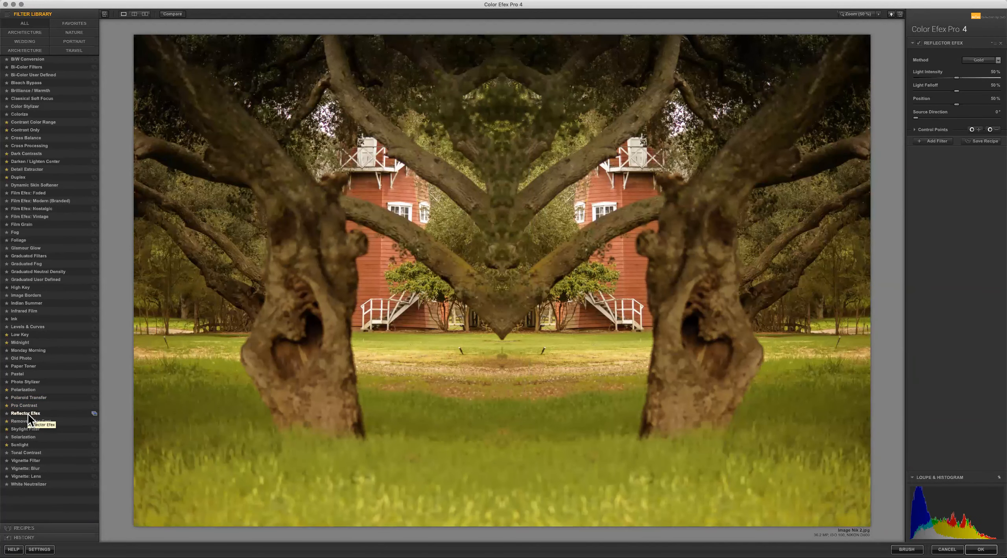
key("Down")
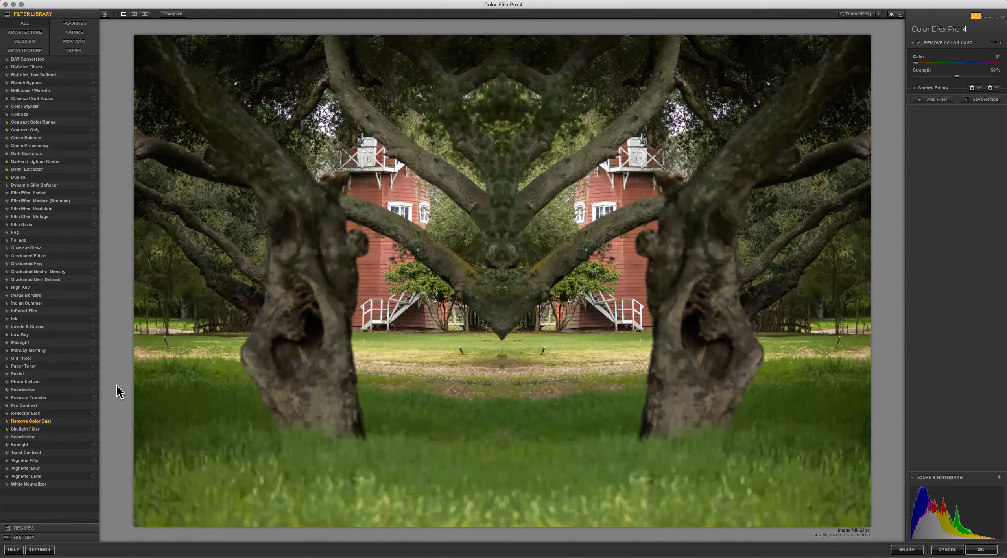
key("Down")
key("Down")
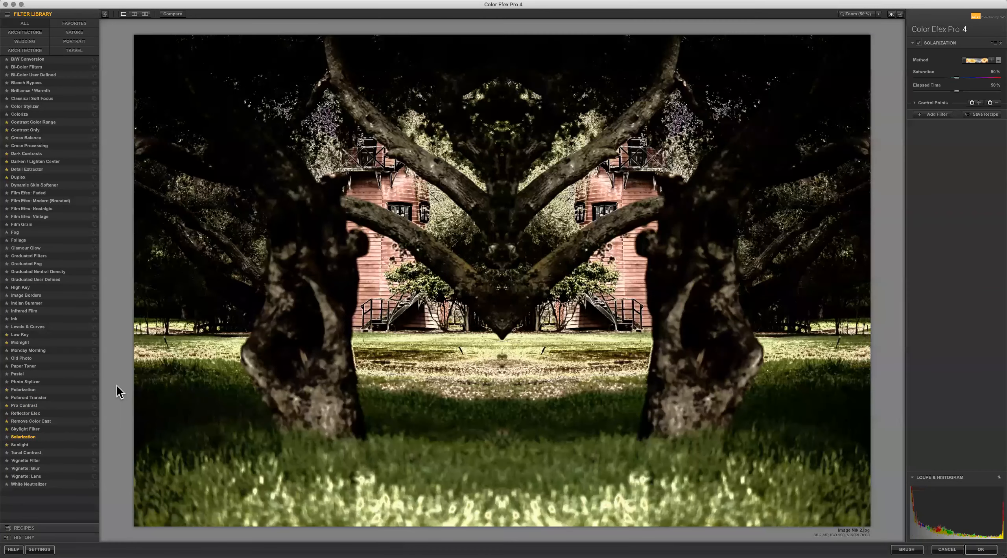
- Preview the remaining library filters from Sunlight and Tonal Contrast through the three vignette filters to White Neutralizer
key("Down")
key("Down")
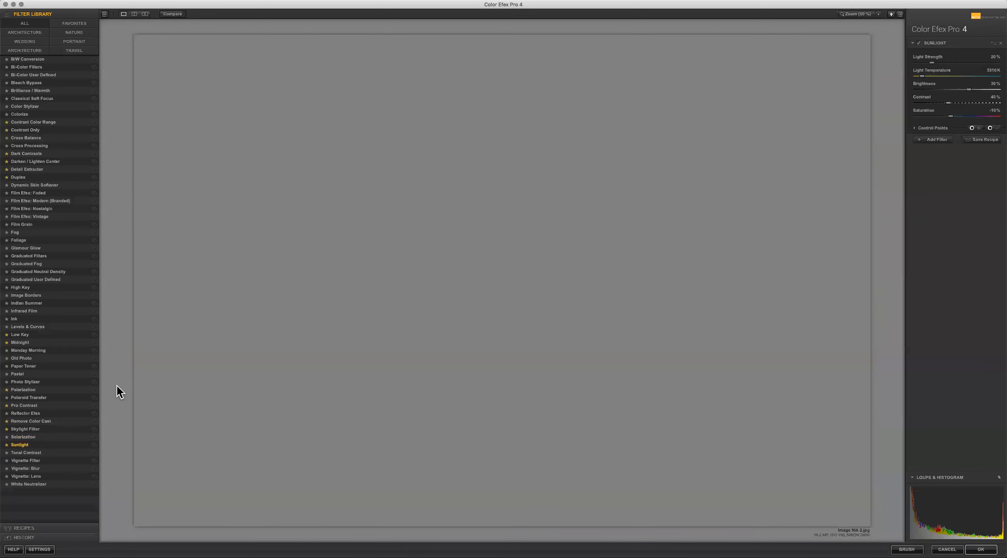
key("Down")
key("Down")
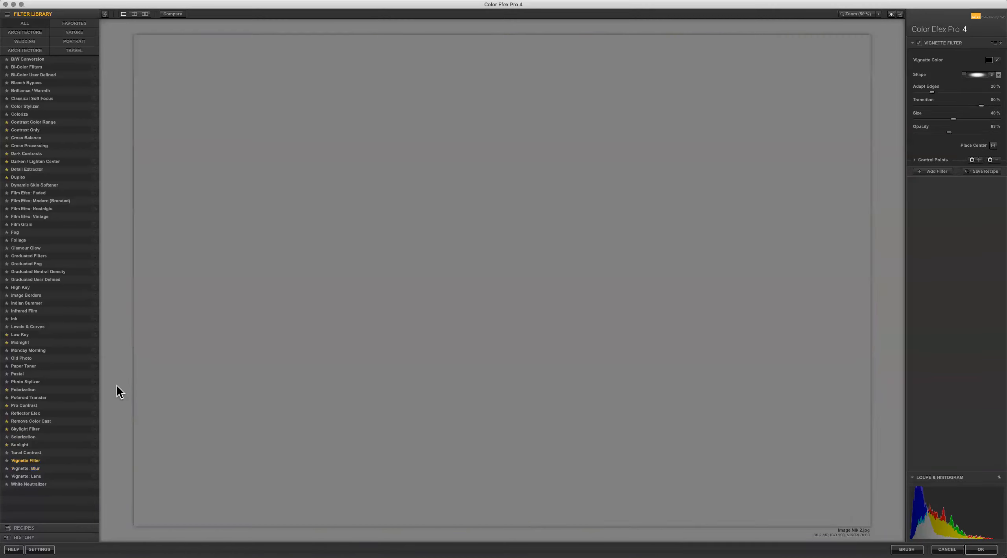
key("Down")
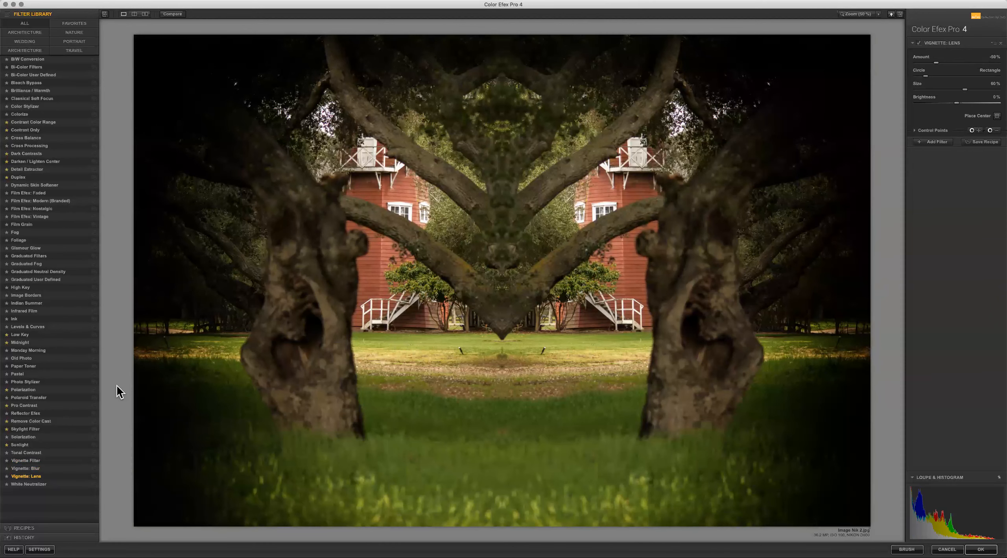
key("Down")
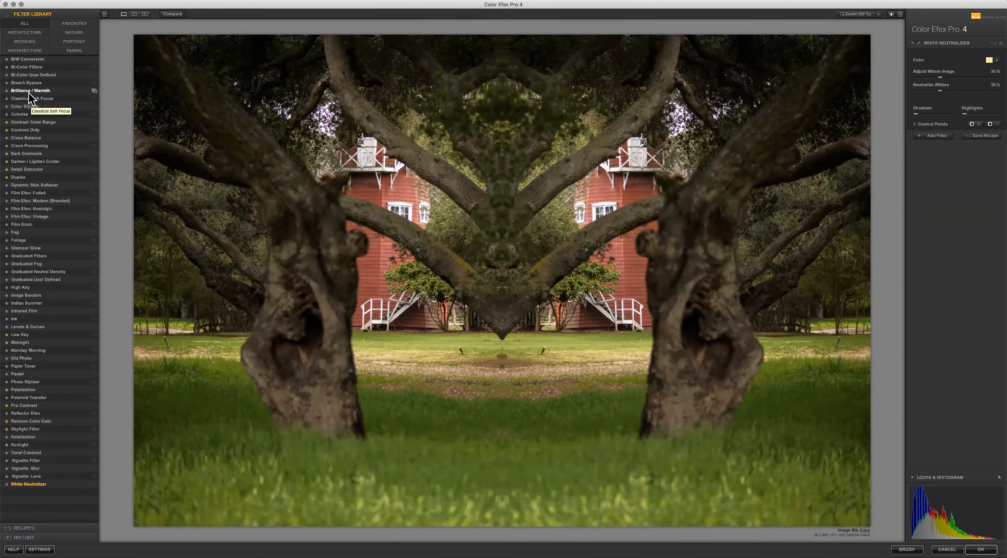
- Stack the Detail Extractor, Darken / Lighten Center, Polarization and Photo Stylizer filters on the image
left_click(22, 166)
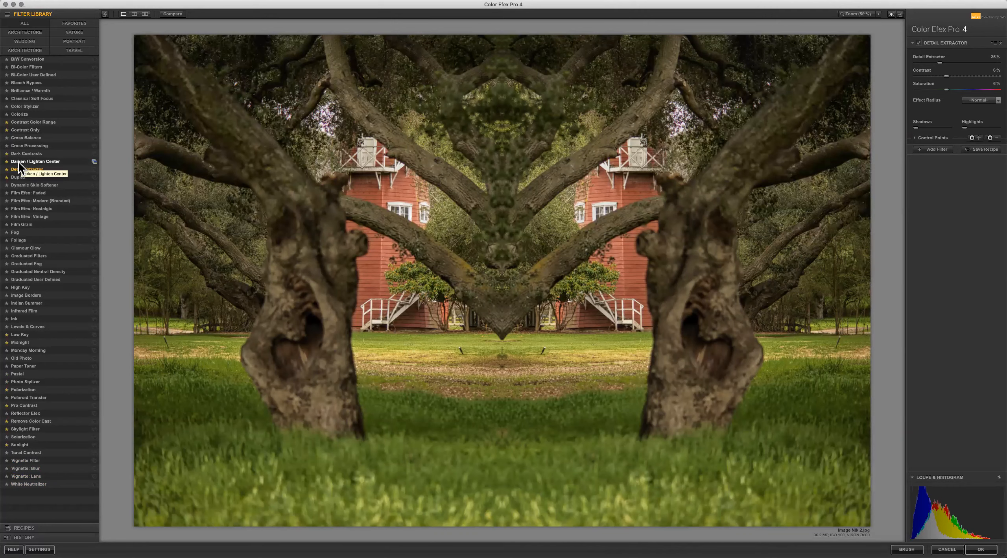
left_click(19, 162)
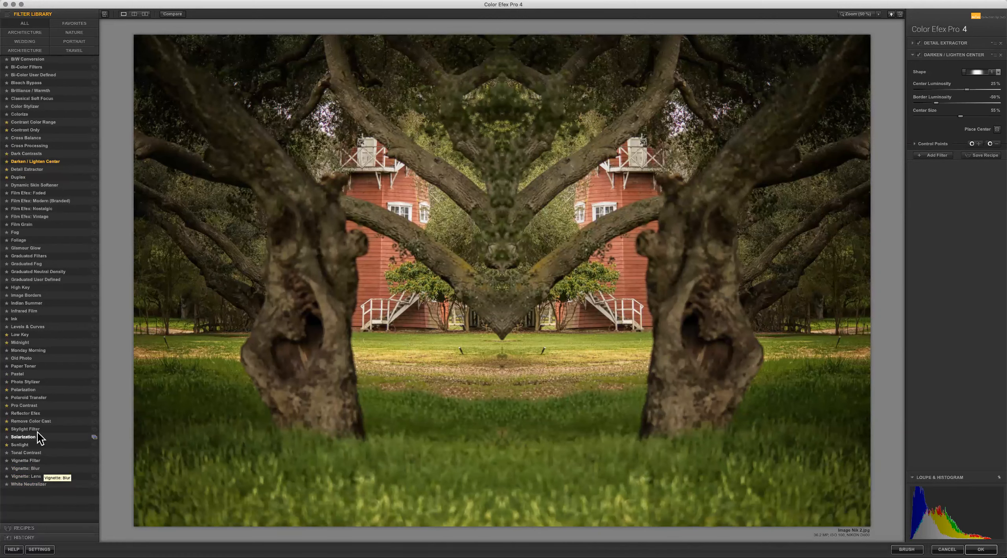
left_click(30, 388)
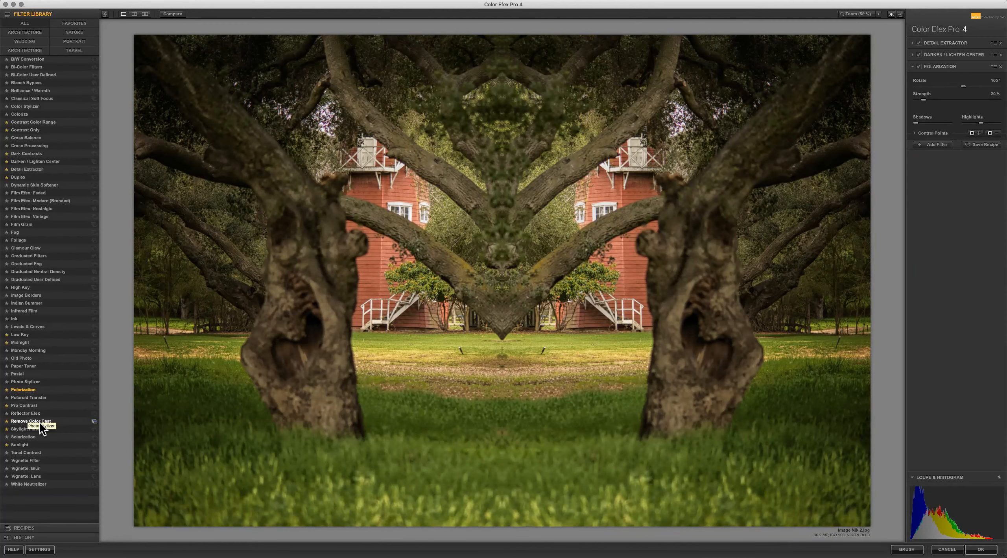
left_click(24, 382)
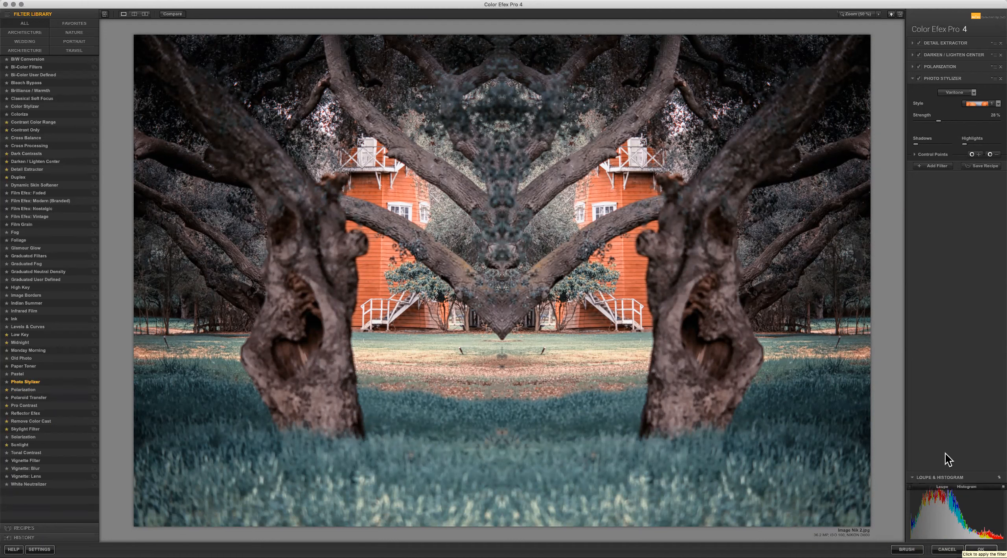
- Send the stacked filters to Photoshop as a masked layer for brushing, dismiss the selective-editing warnings, and enlarge the Selective Tool window
left_click(907, 549)
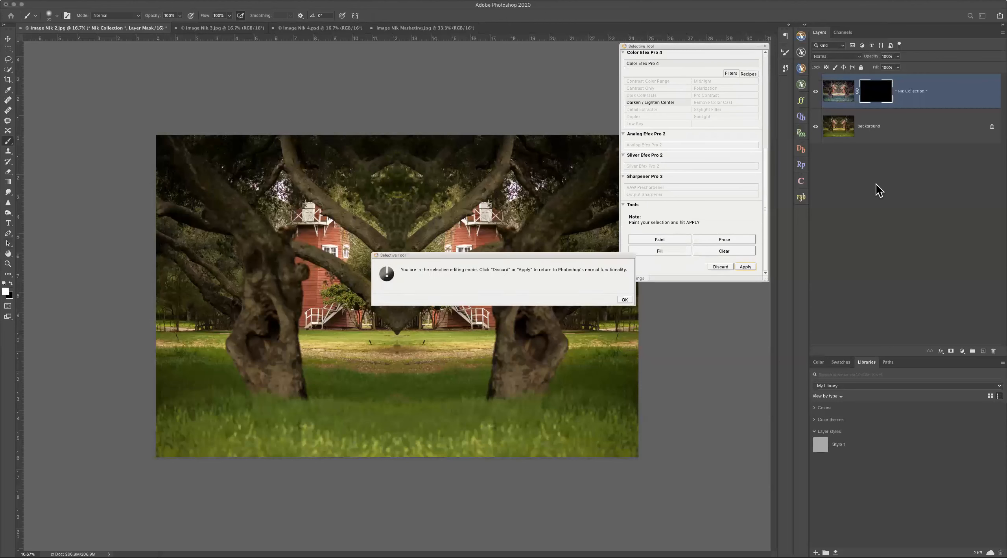
left_click(625, 299)
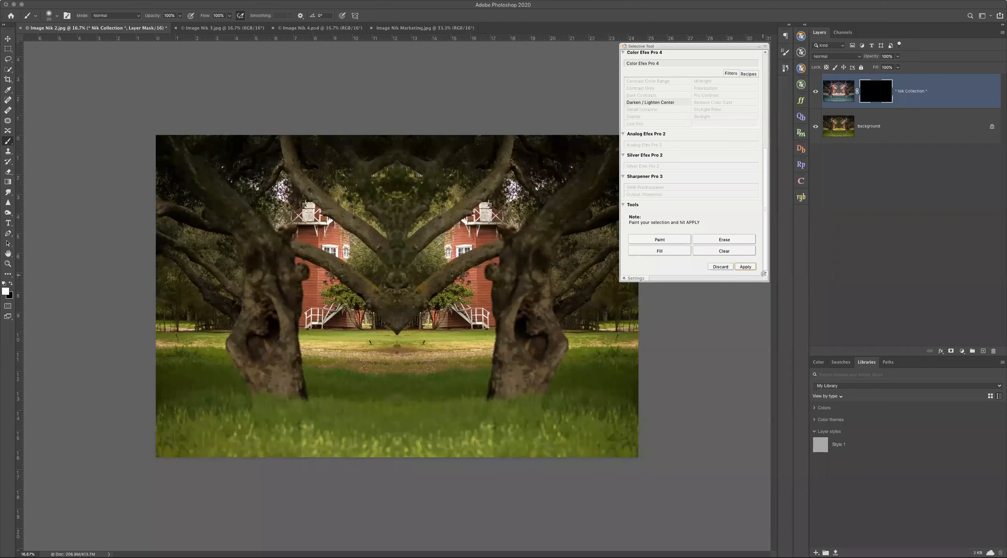
left_click(636, 208)
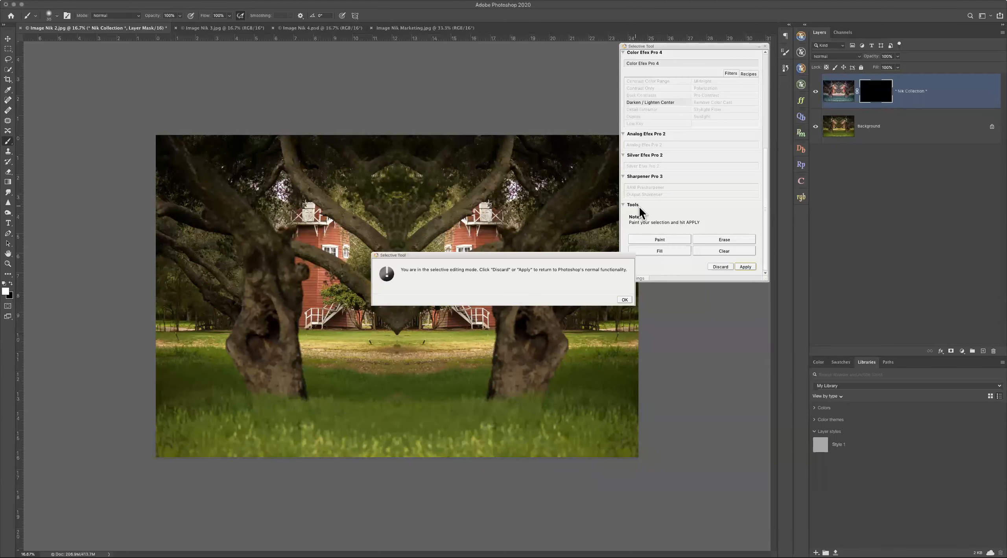
left_click(624, 299)
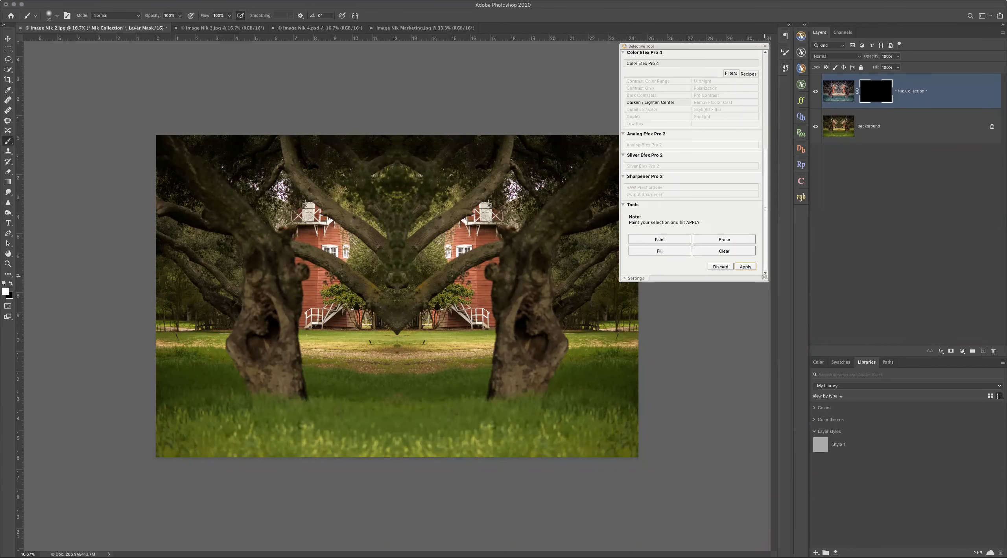
left_click_drag(766, 278, 777, 397)
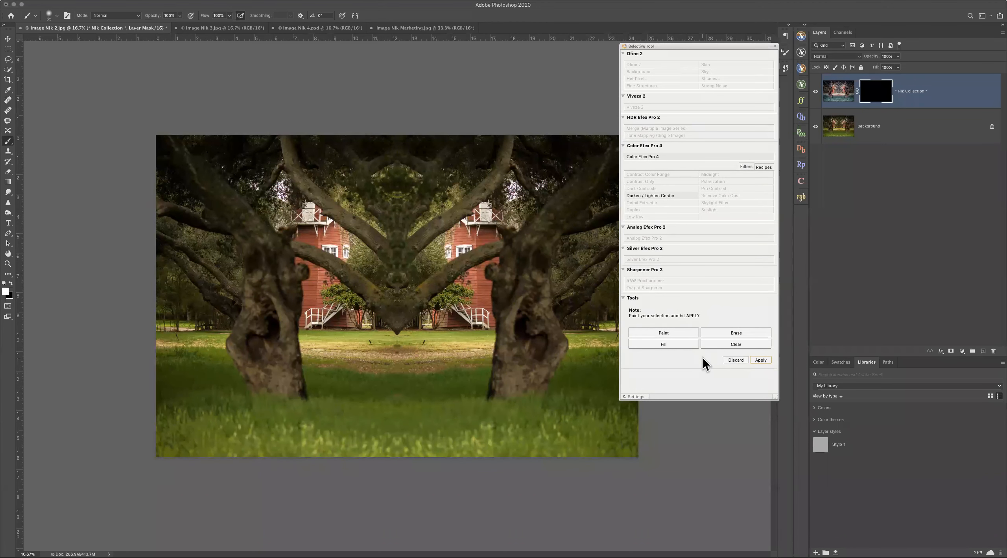
- Paint the filter effect onto the central branches and foliage, and fill the layer mask to apply it to the entire image
left_click(662, 331)
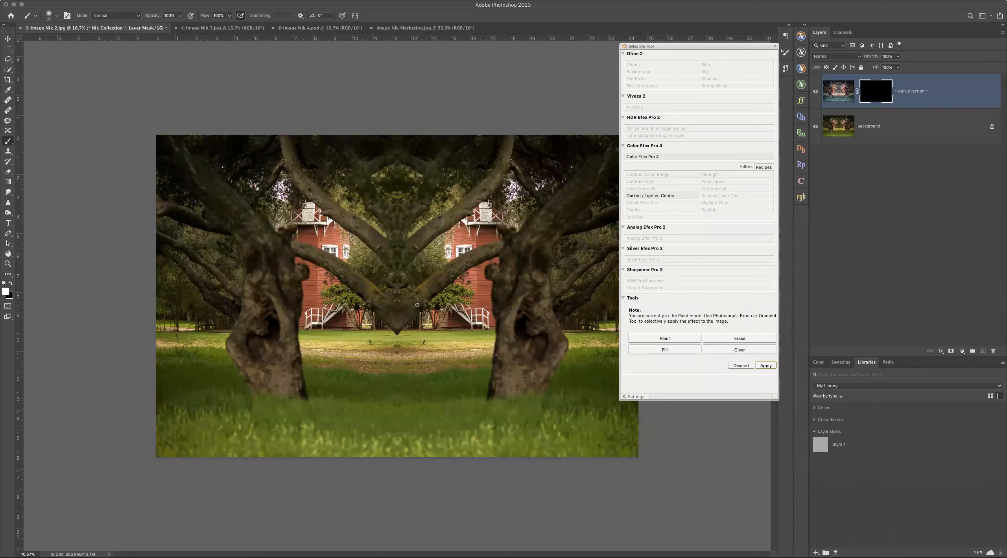
left_click_drag(417, 299, 384, 292)
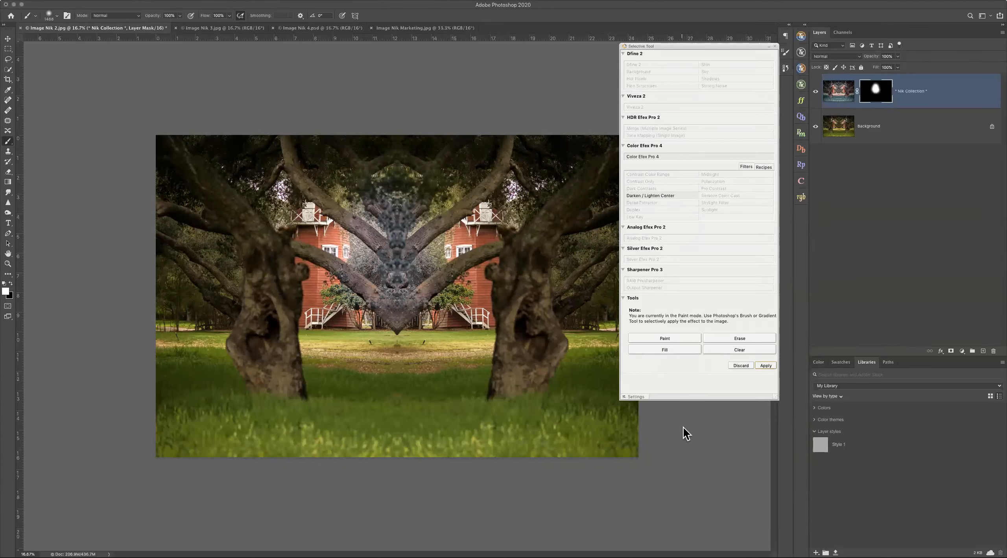
key("a")
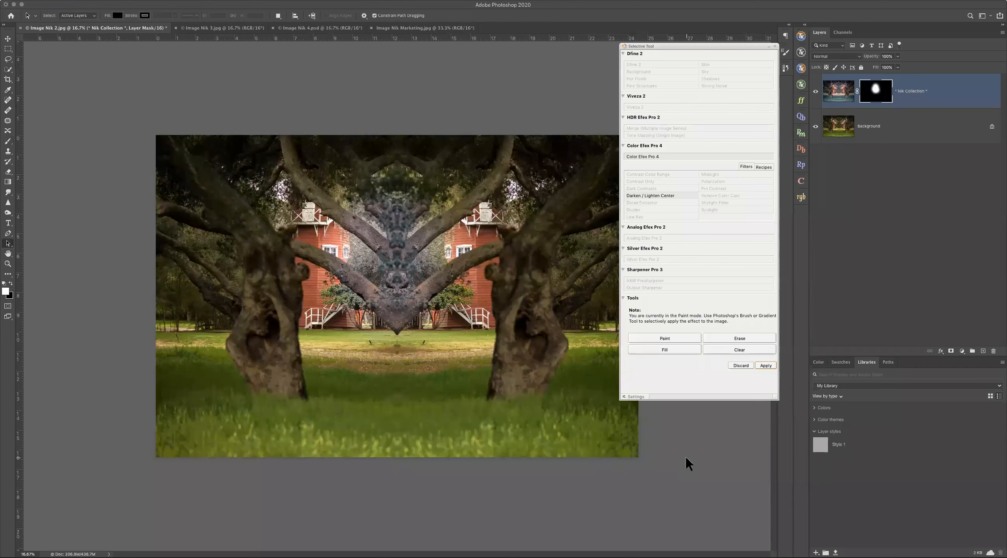
left_click(664, 348)
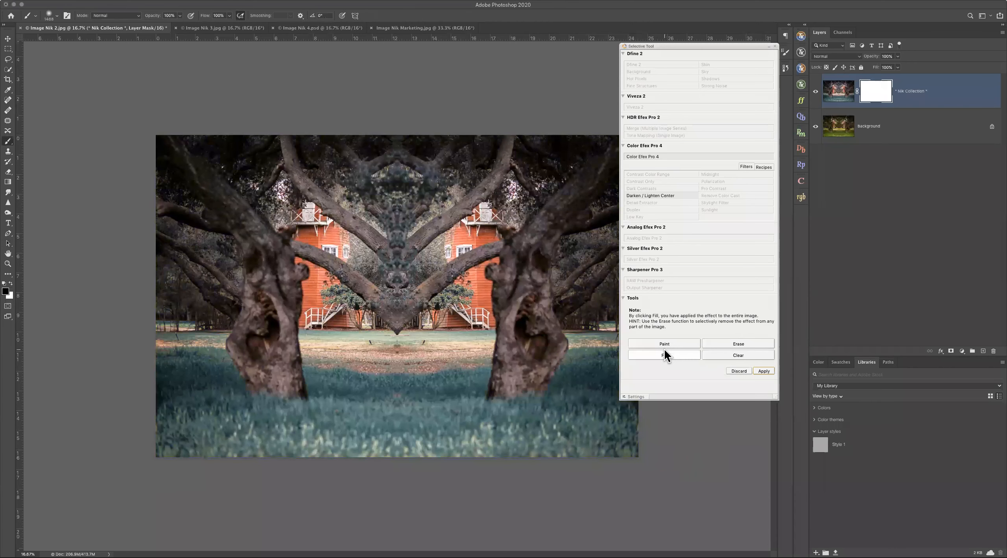
- Erase the filter effect from the central branches and grass, and clear the remaining effect from the whole image
left_click(741, 344)
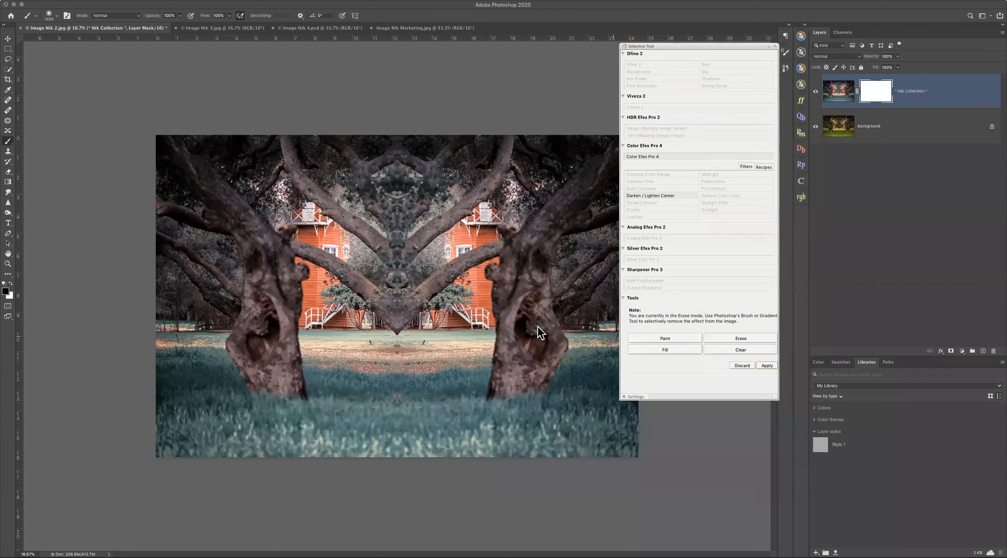
mouse_move(396, 279)
left_mouse_down()
mouse_move(382, 324)
mouse_move(414, 187)
mouse_move(392, 226)
mouse_move(388, 302)
mouse_move(416, 334)
mouse_move(376, 311)
mouse_move(420, 383)
mouse_move(390, 424)
mouse_move(352, 404)
mouse_move(484, 402)
mouse_move(411, 394)
left_mouse_up()
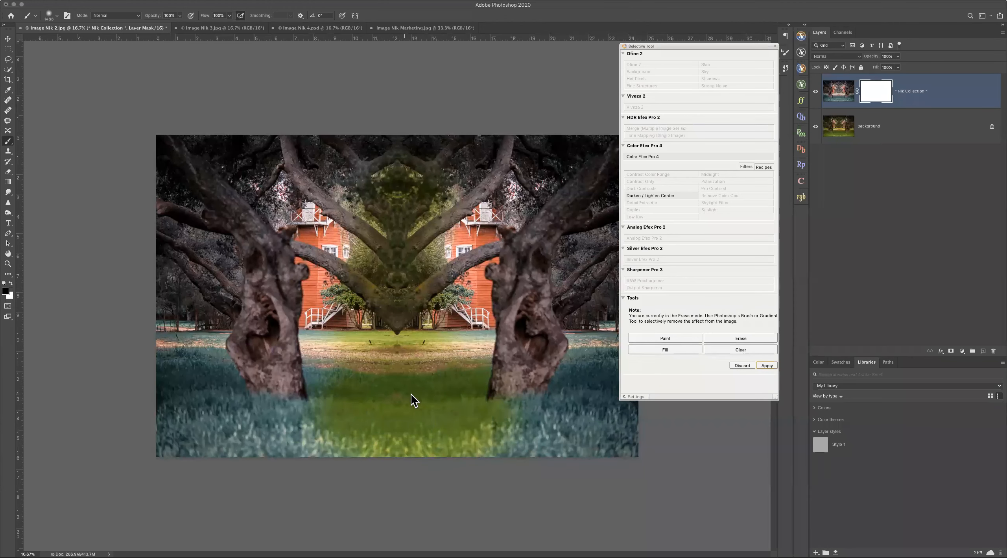
left_click(742, 348)
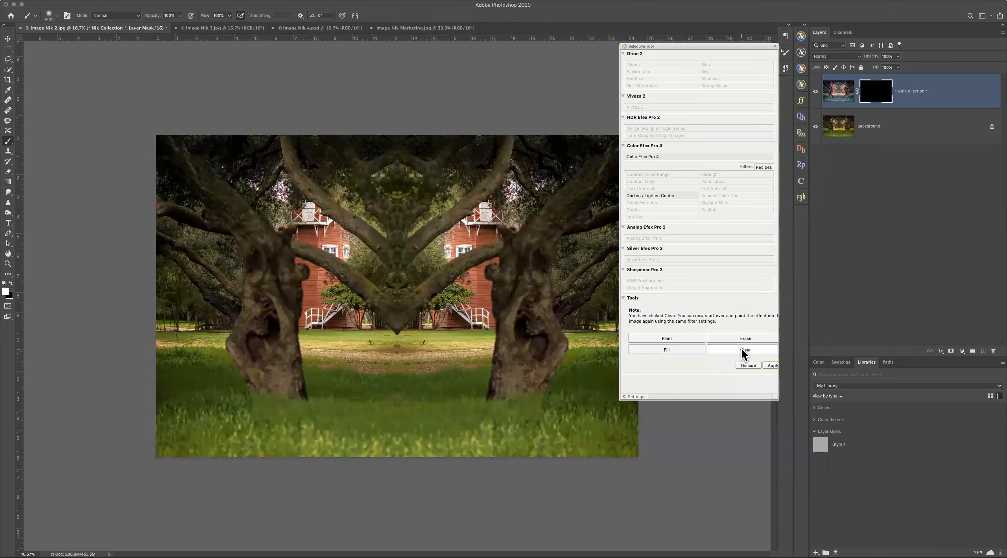
- Fill the layer mask to cover the entire image and apply the filter effect, moving the Selective Tool window to the image's edge
left_click(671, 350)
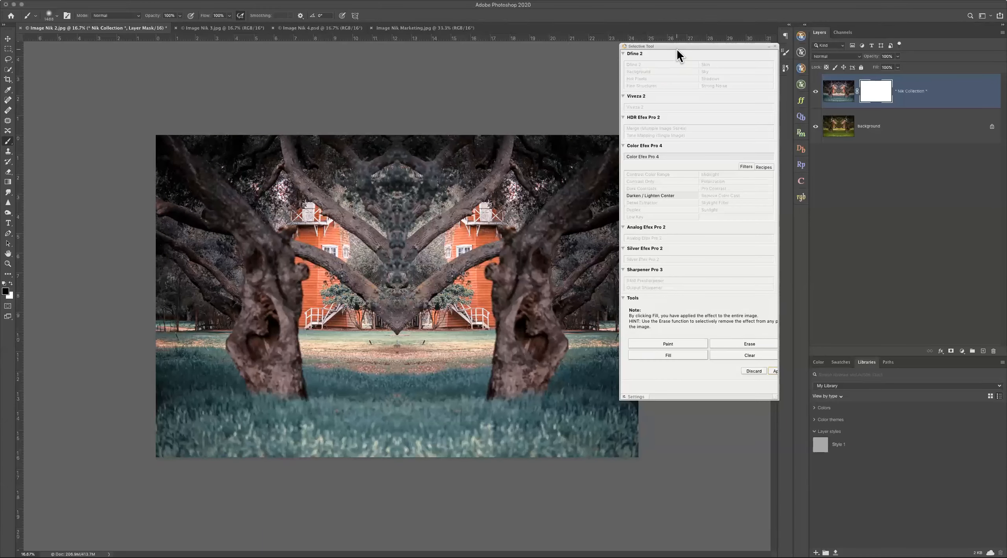
left_click_drag(675, 45, 579, 46)
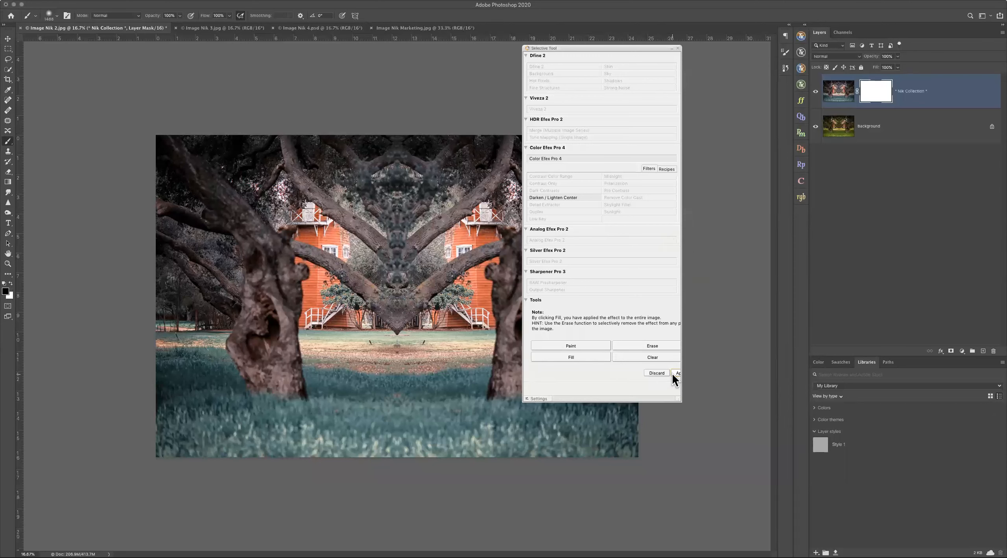
key("a")
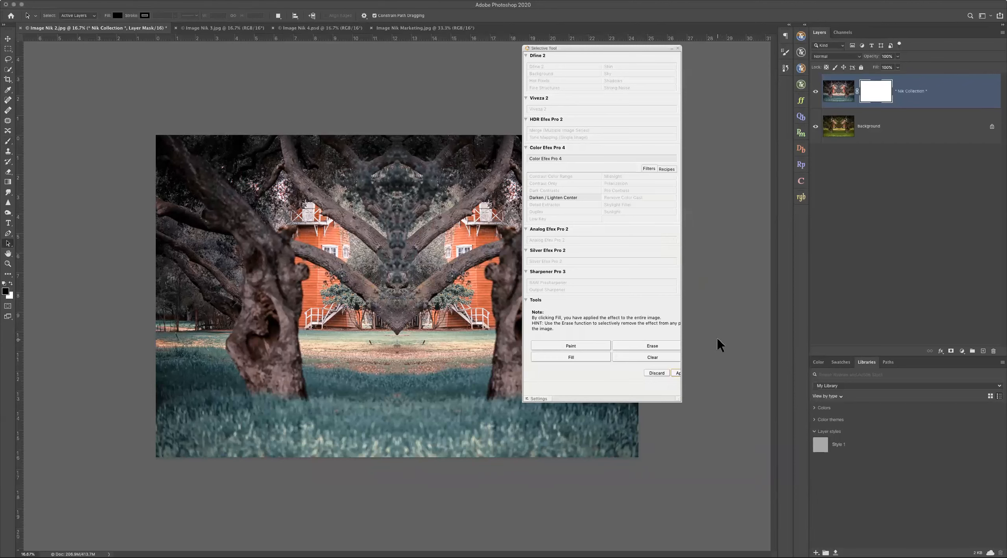
left_click(676, 372)
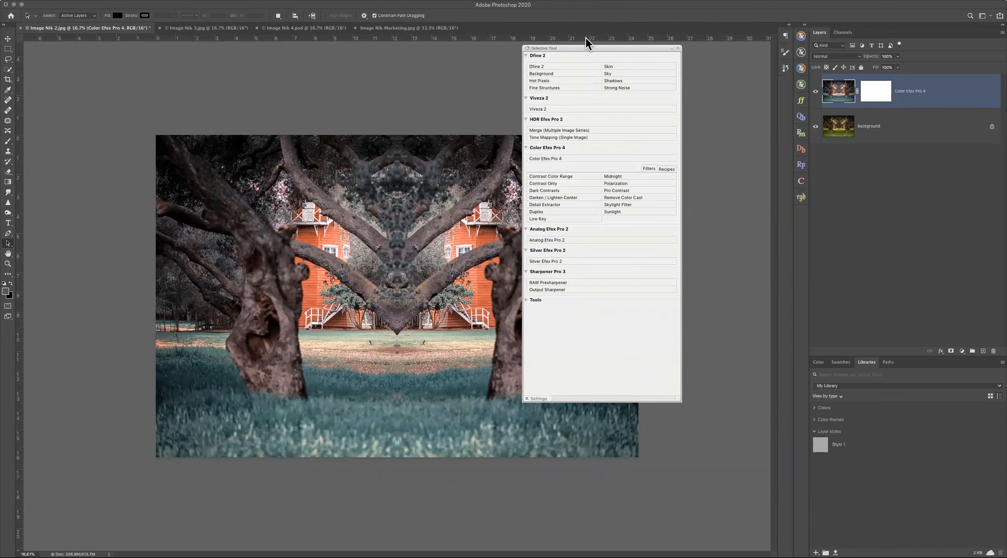
left_click_drag(588, 46, 629, 44)
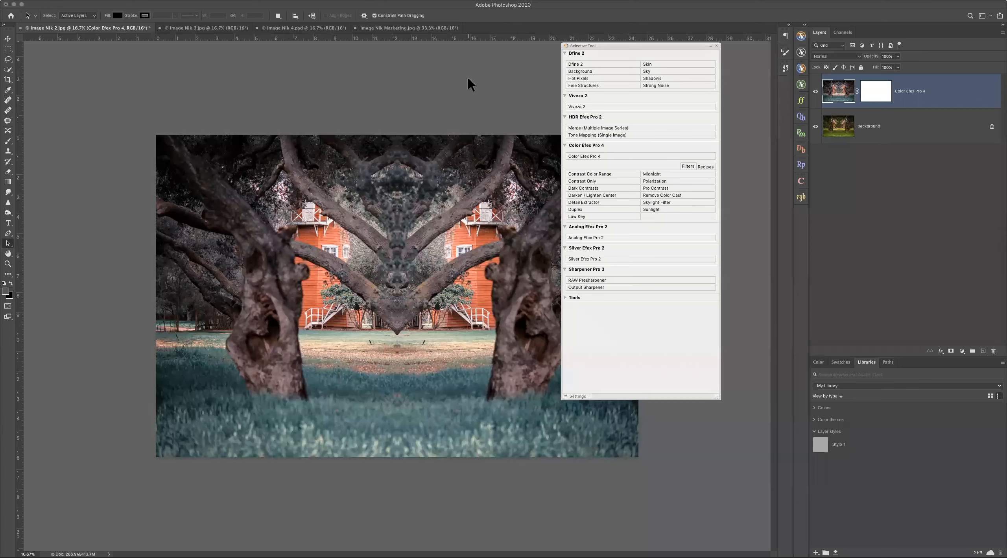
left_click_drag(610, 46, 661, 45)
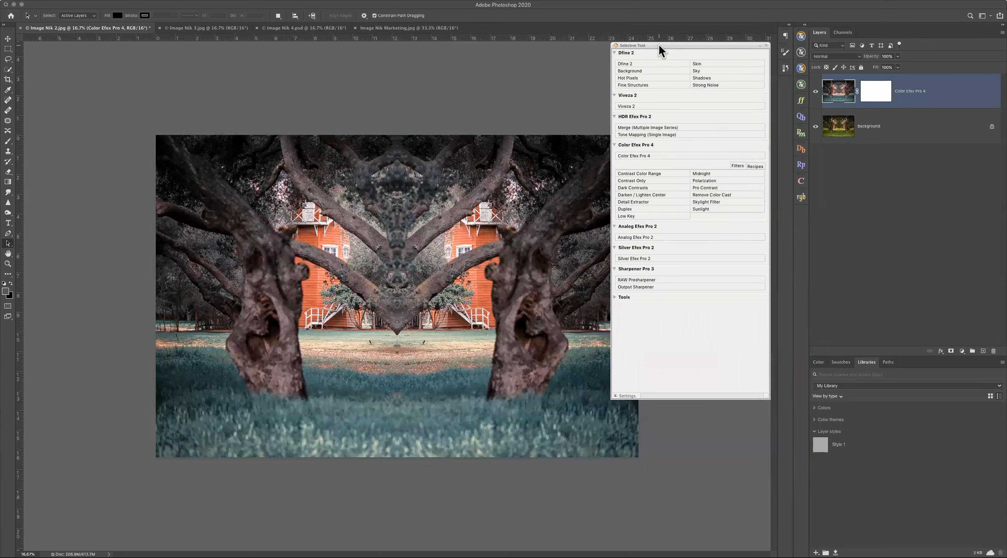